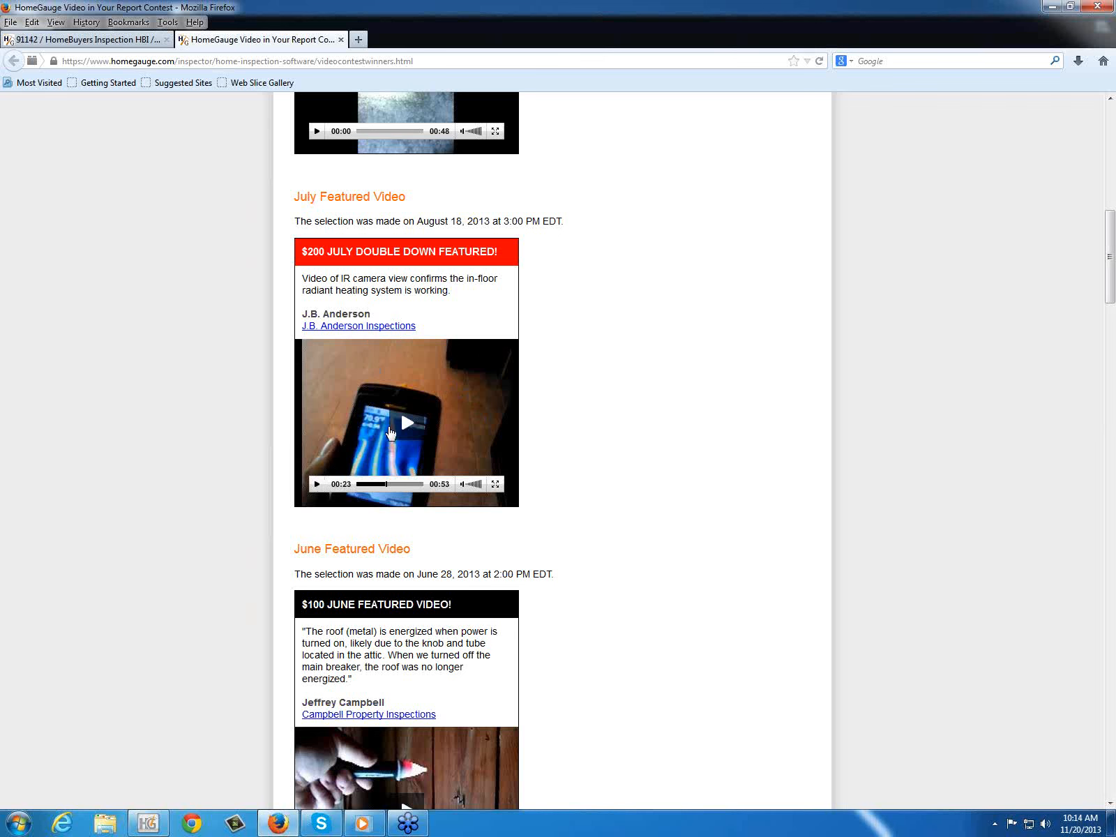
Step: Play the July featured video of the in-floor radiant heating in full screen, and return to the contest winners page
click(404, 426)
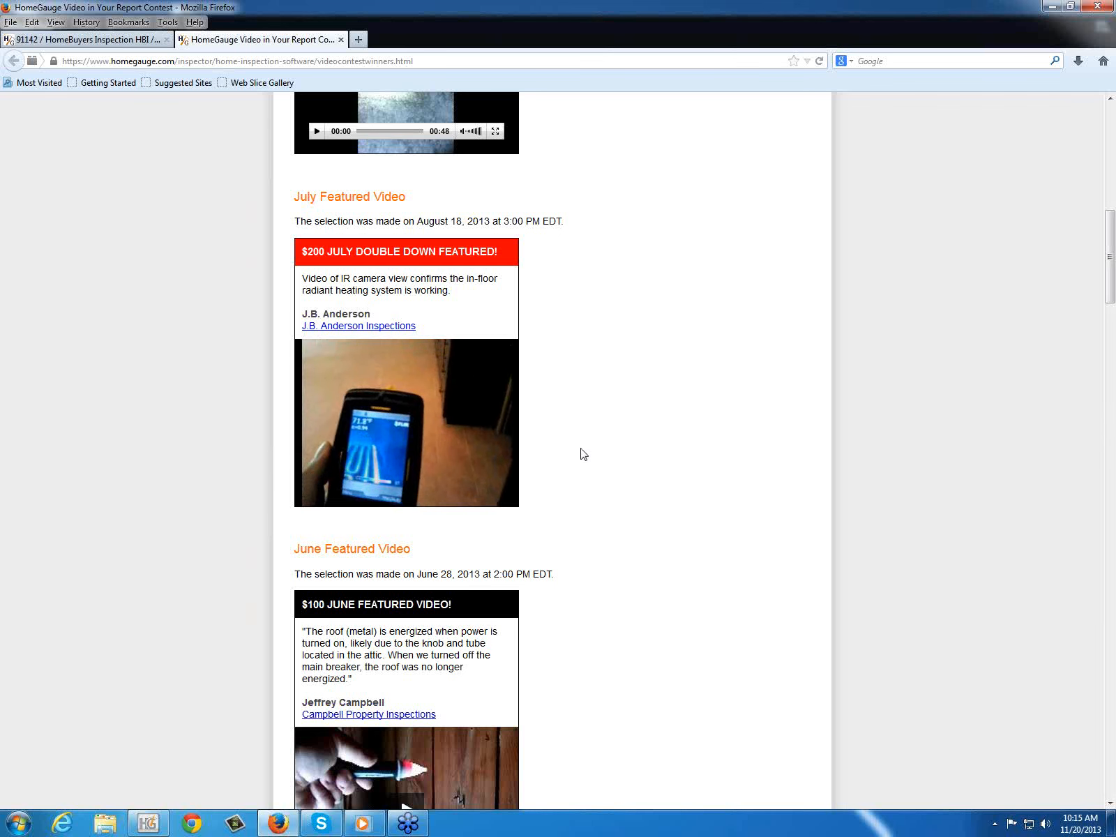
click(1045, 824)
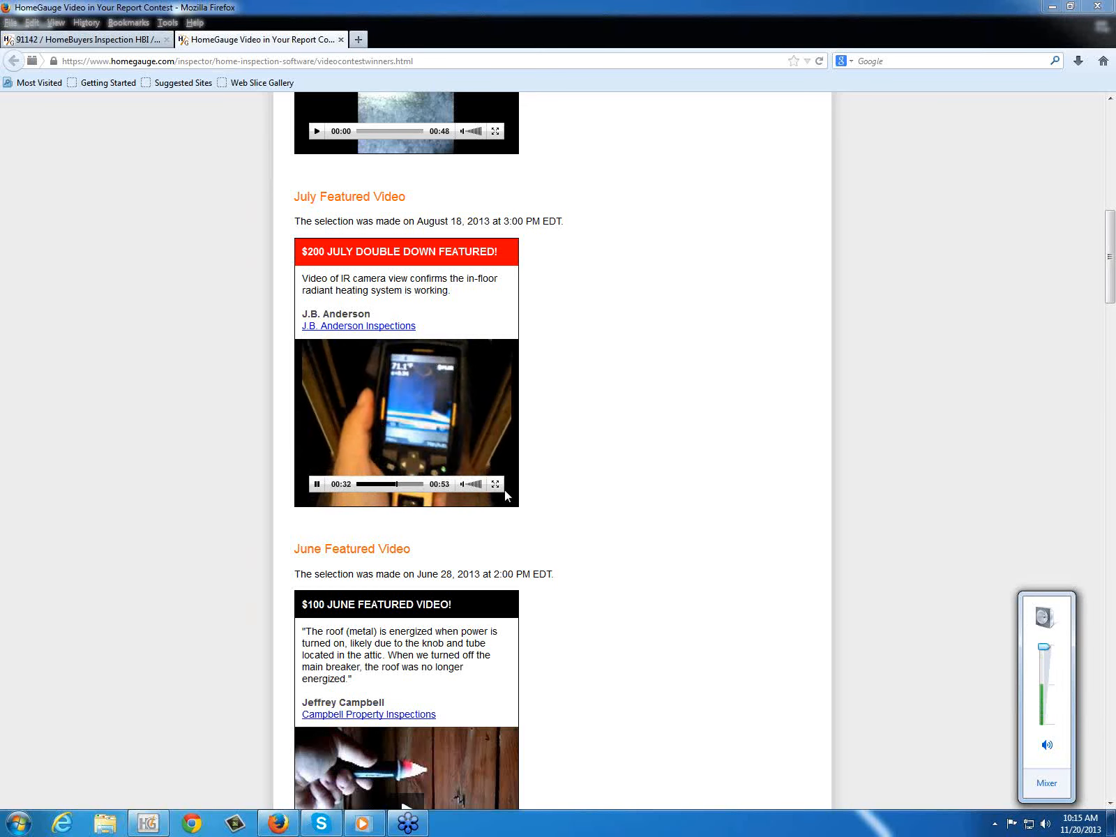
double_click(501, 490)
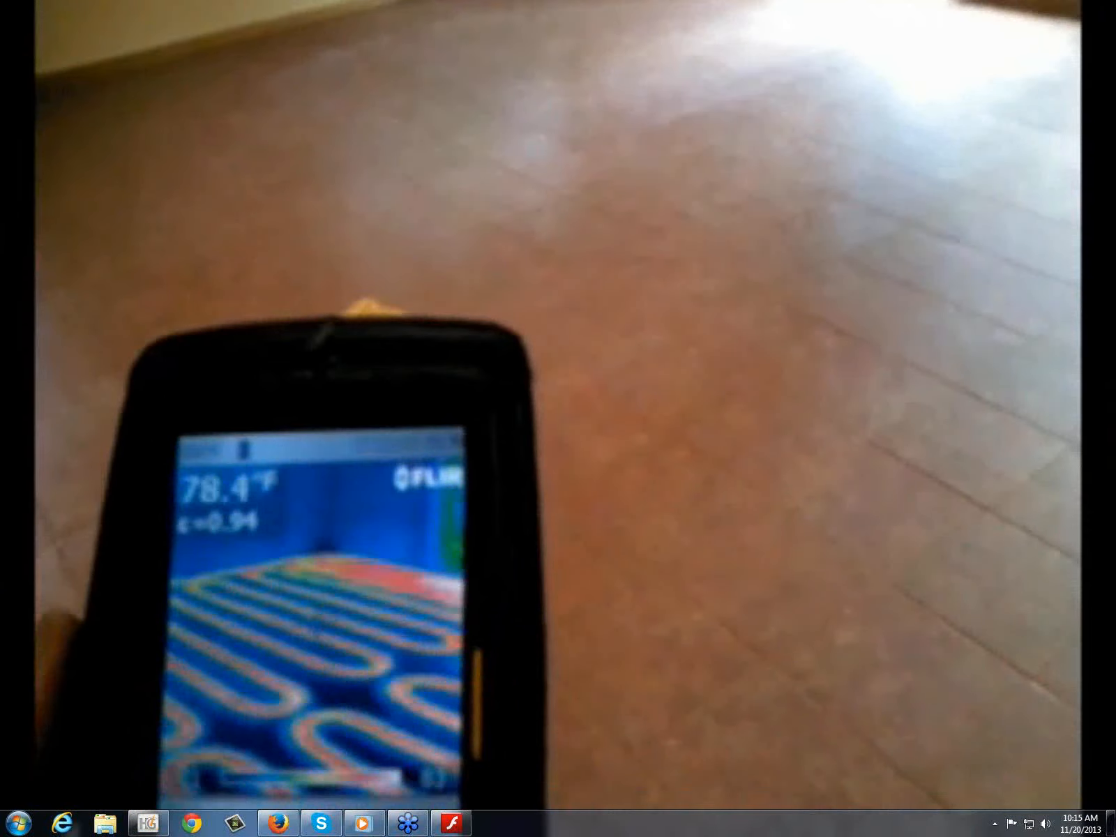
click(622, 353)
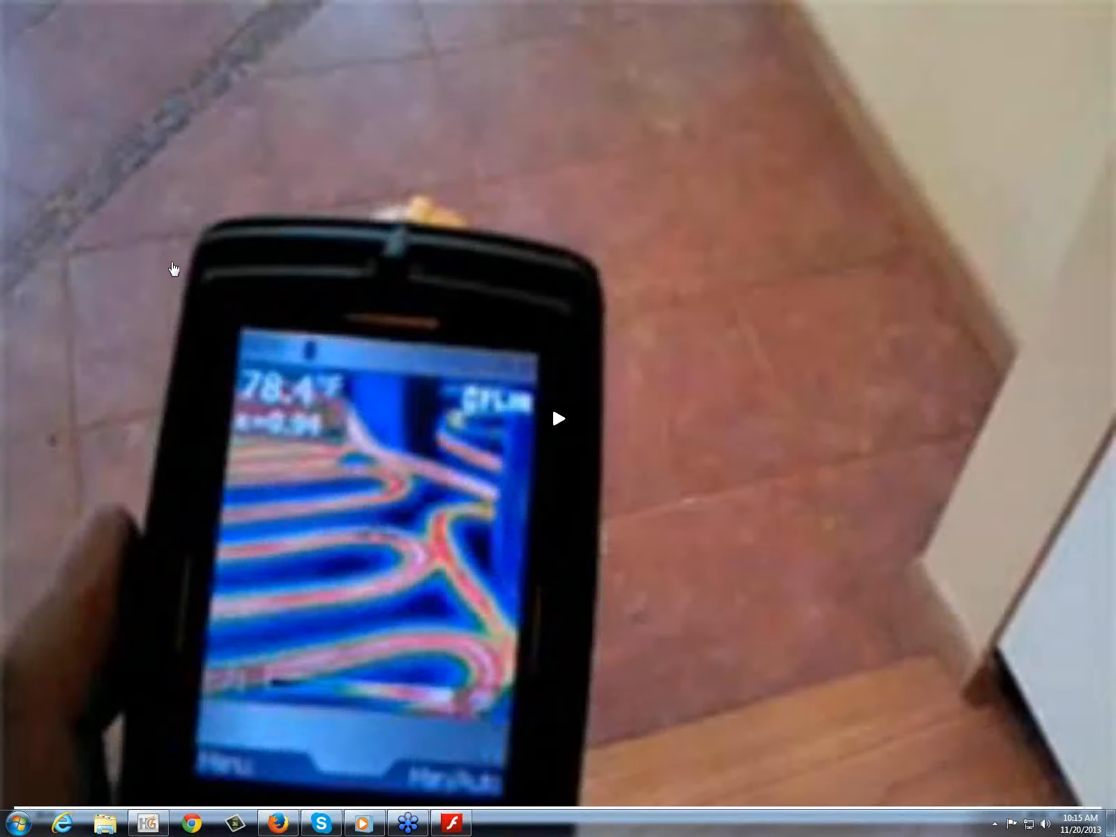
key(Escape)
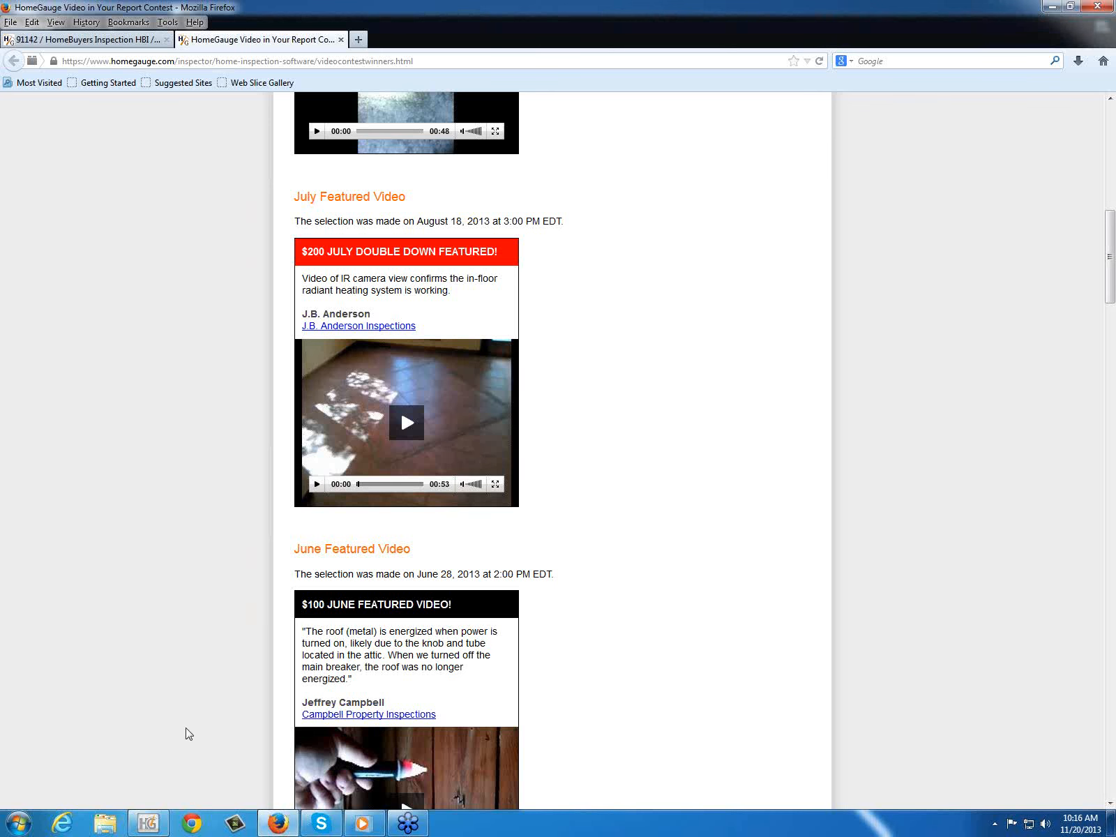
Step: Switch to HomeGauge and open the inspection items of the Roofing section
click(166, 822)
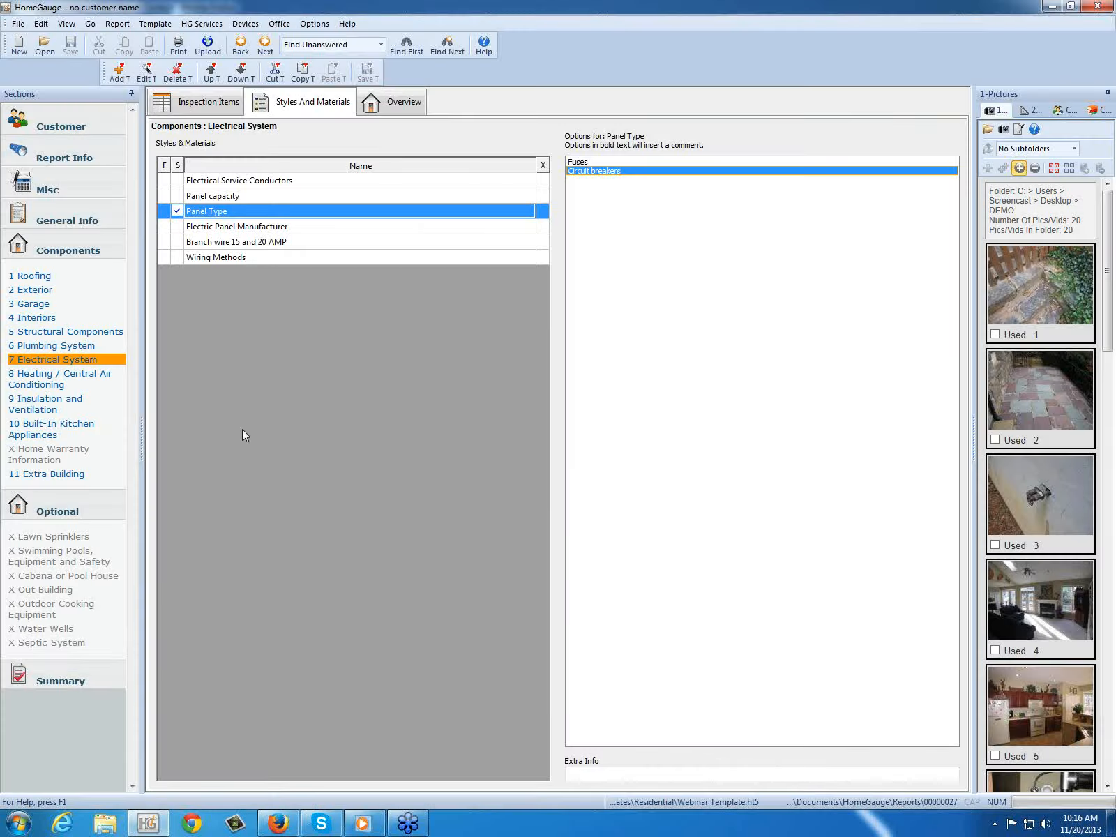
click(68, 120)
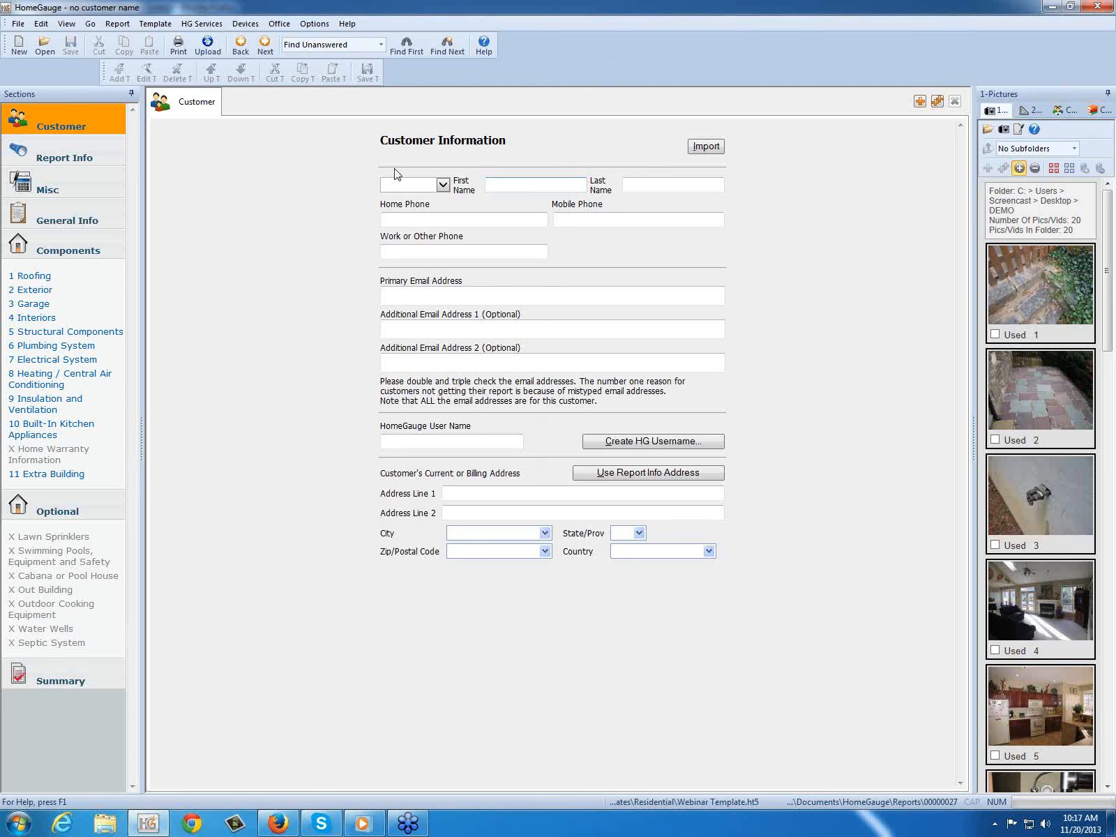
click(28, 276)
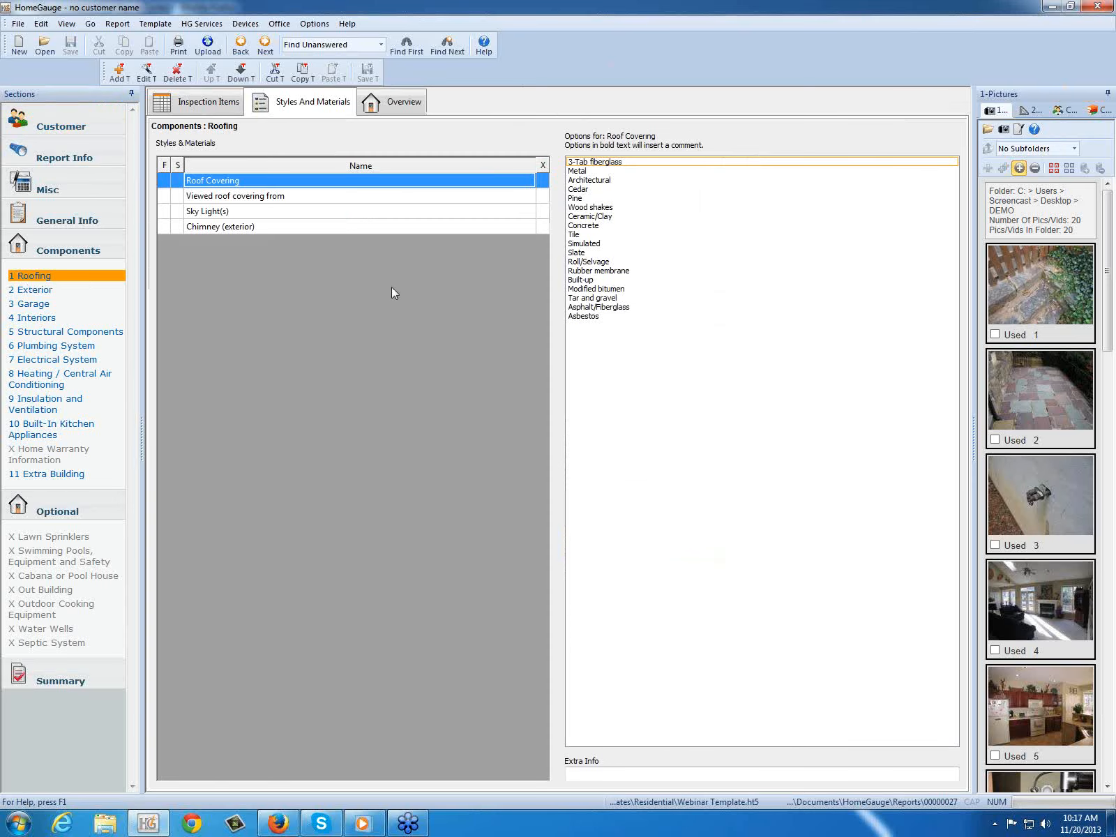
click(216, 101)
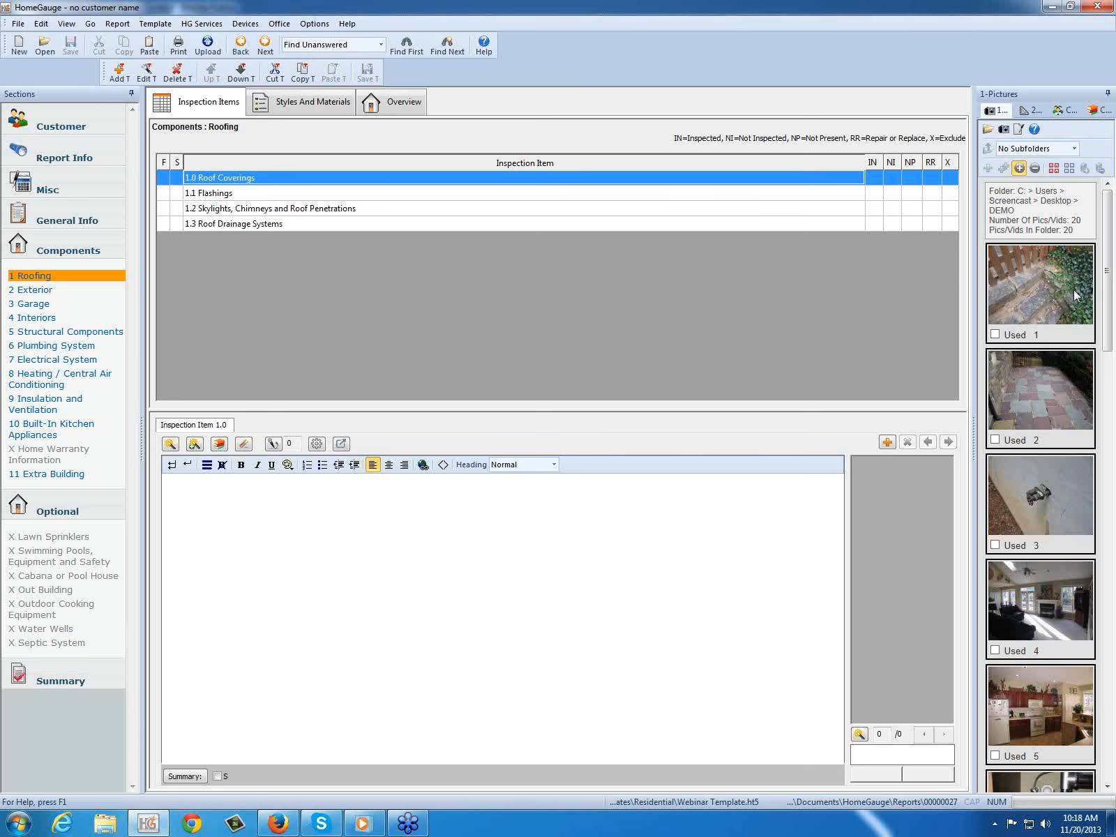
Step: Open picture 1 of the stone steps for editing and try the Small and Medium report sizes
mouse_move(1034, 282)
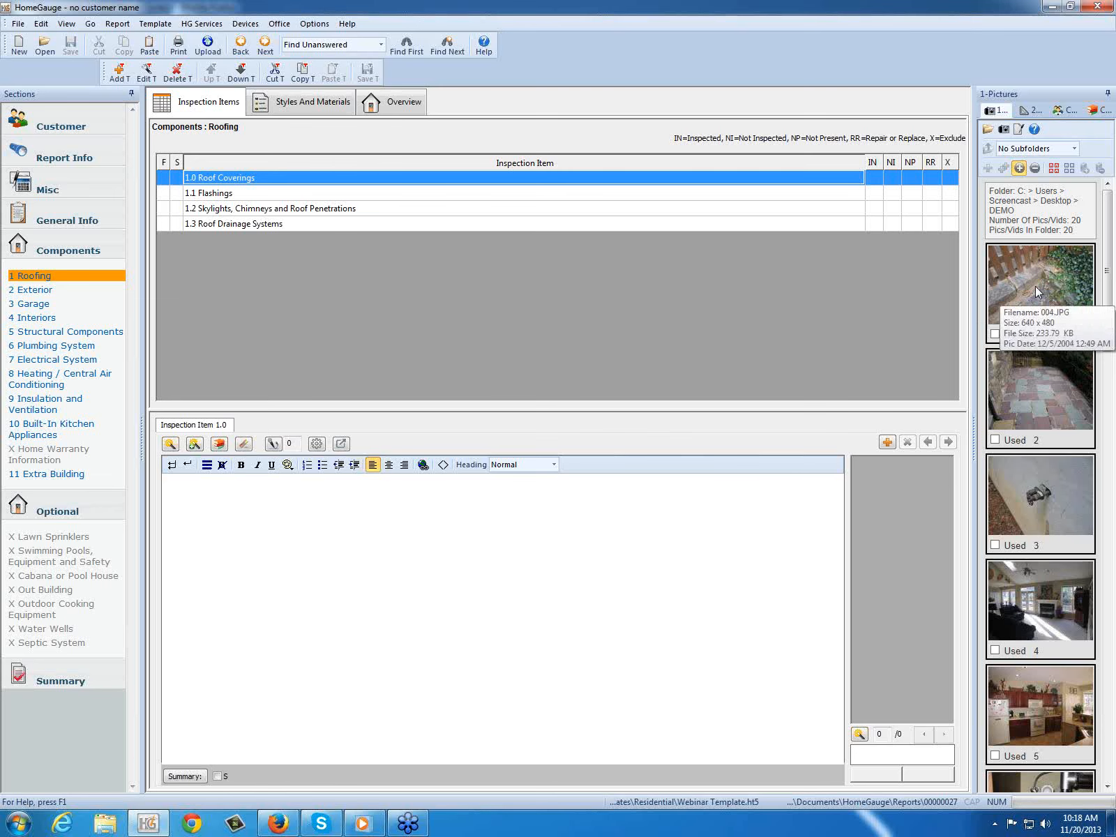
double_click(1036, 289)
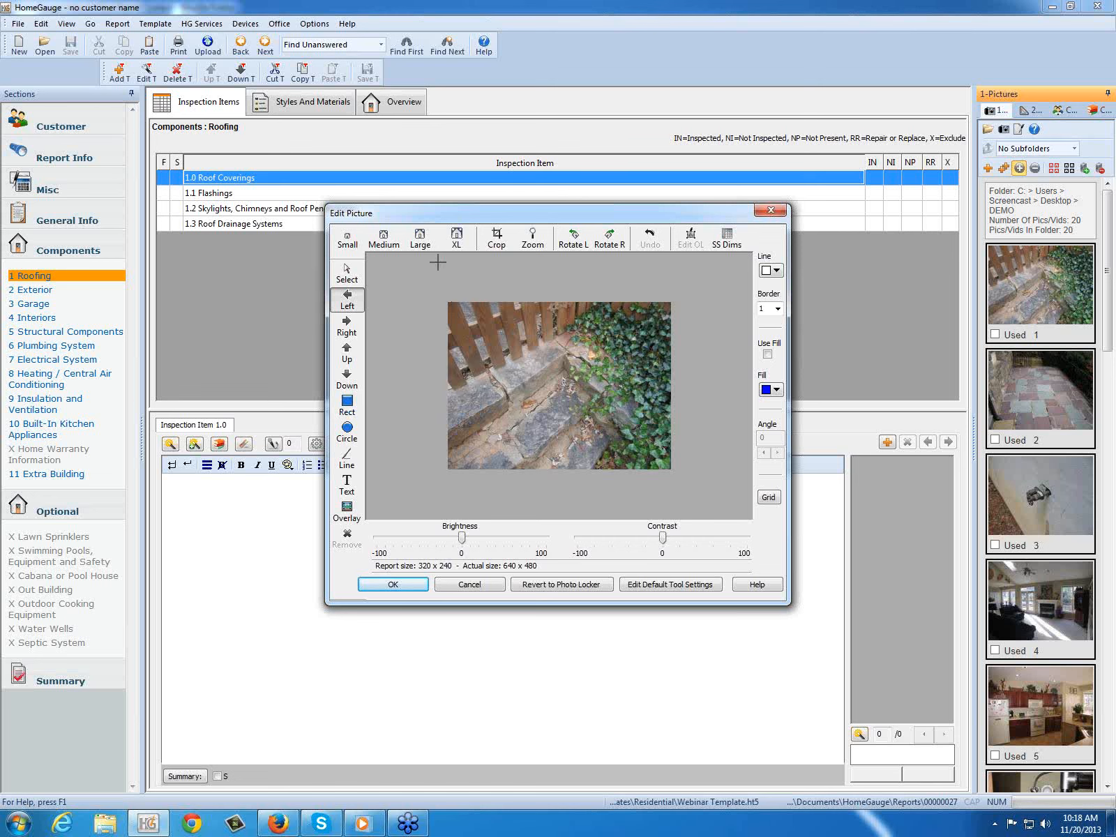
click(348, 237)
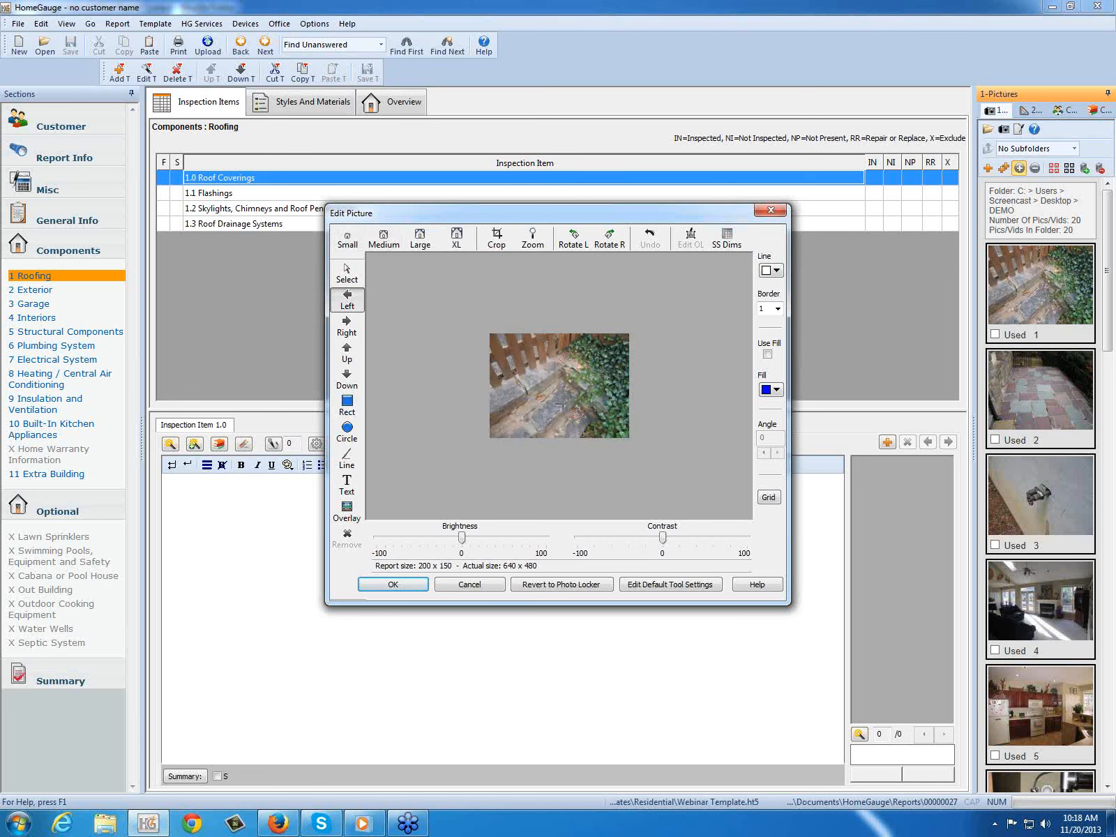
click(385, 239)
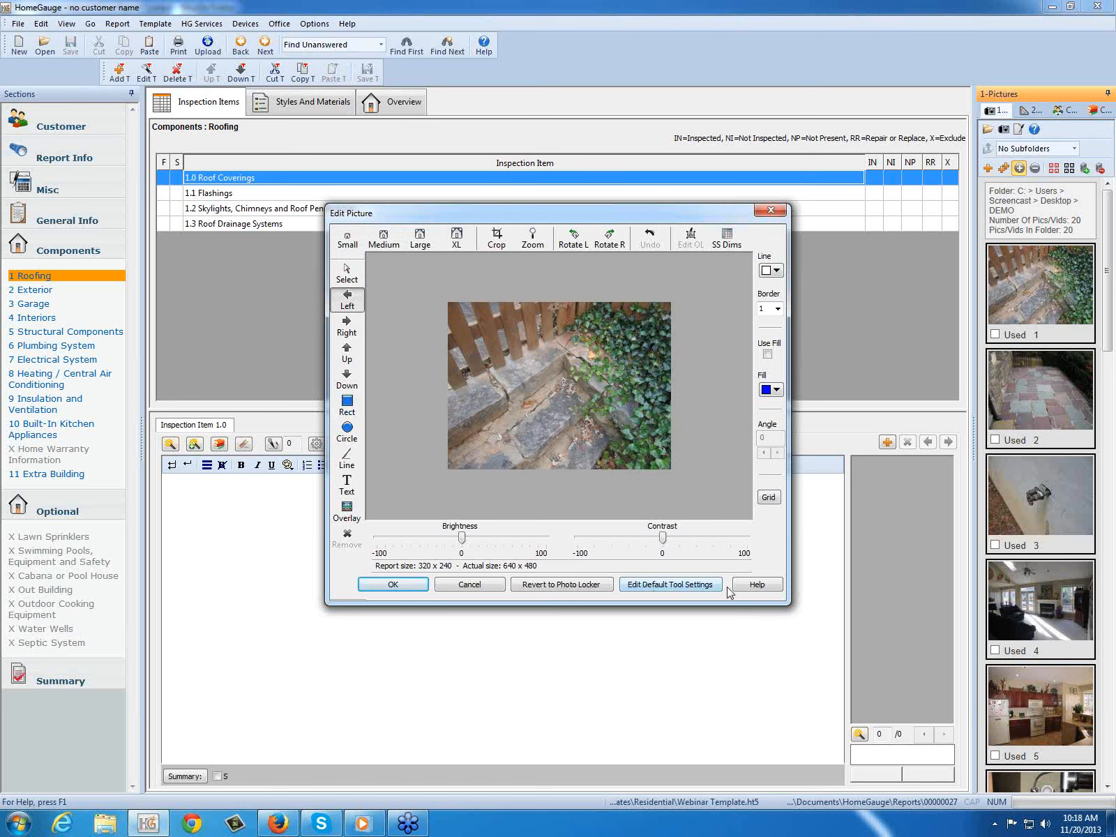
Step: Set the default picture display width to Small in the default tool settings, reviewing the arrow and shape defaults before accepting
click(671, 584)
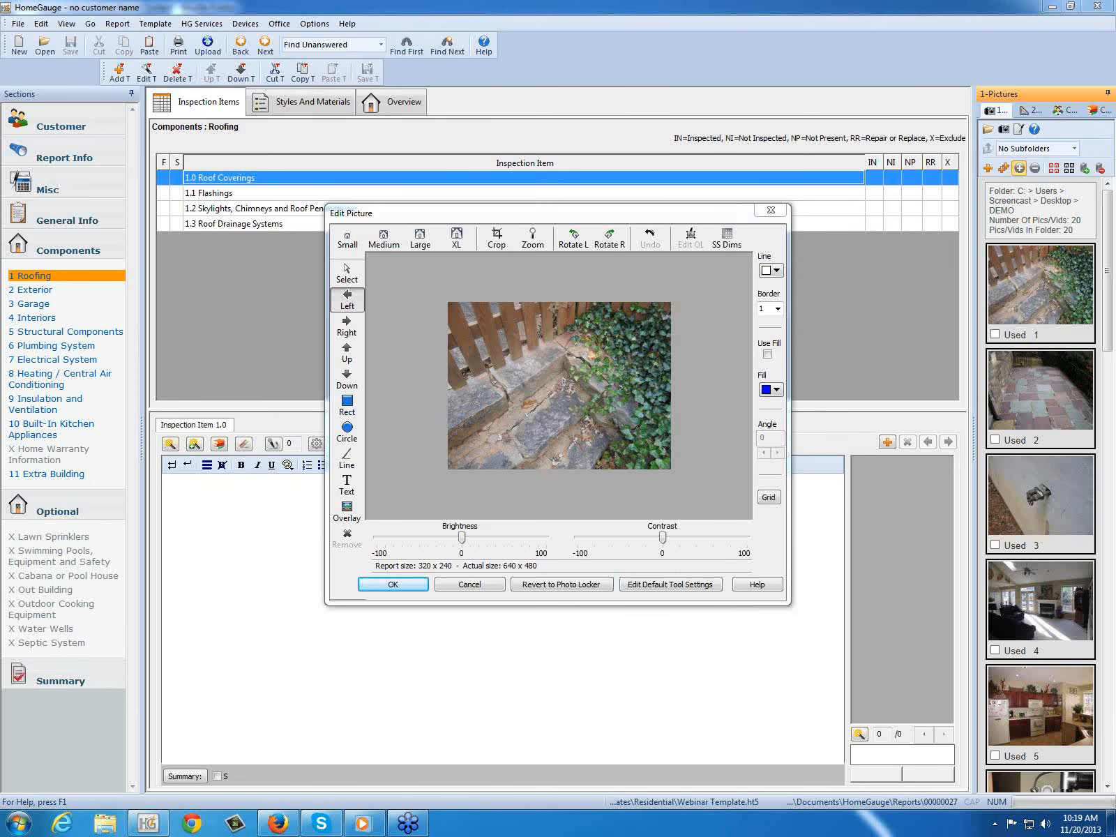
click(642, 592)
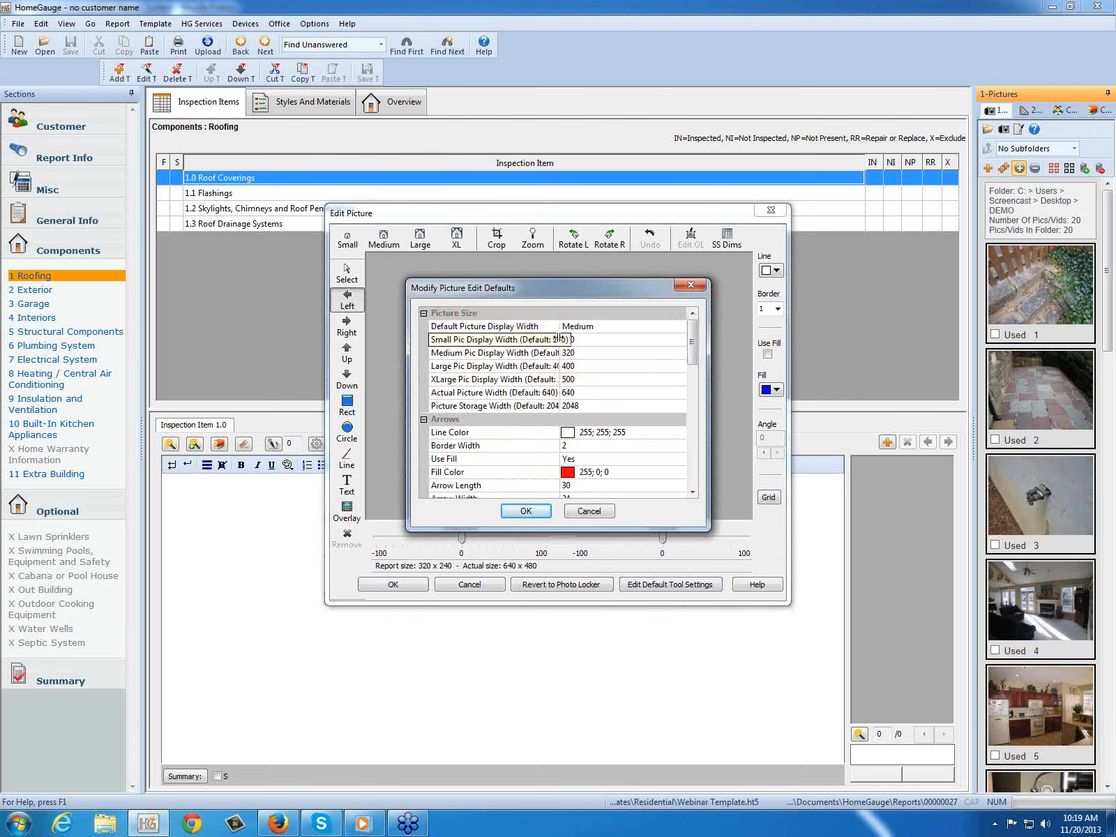
drag(561, 337, 586, 338)
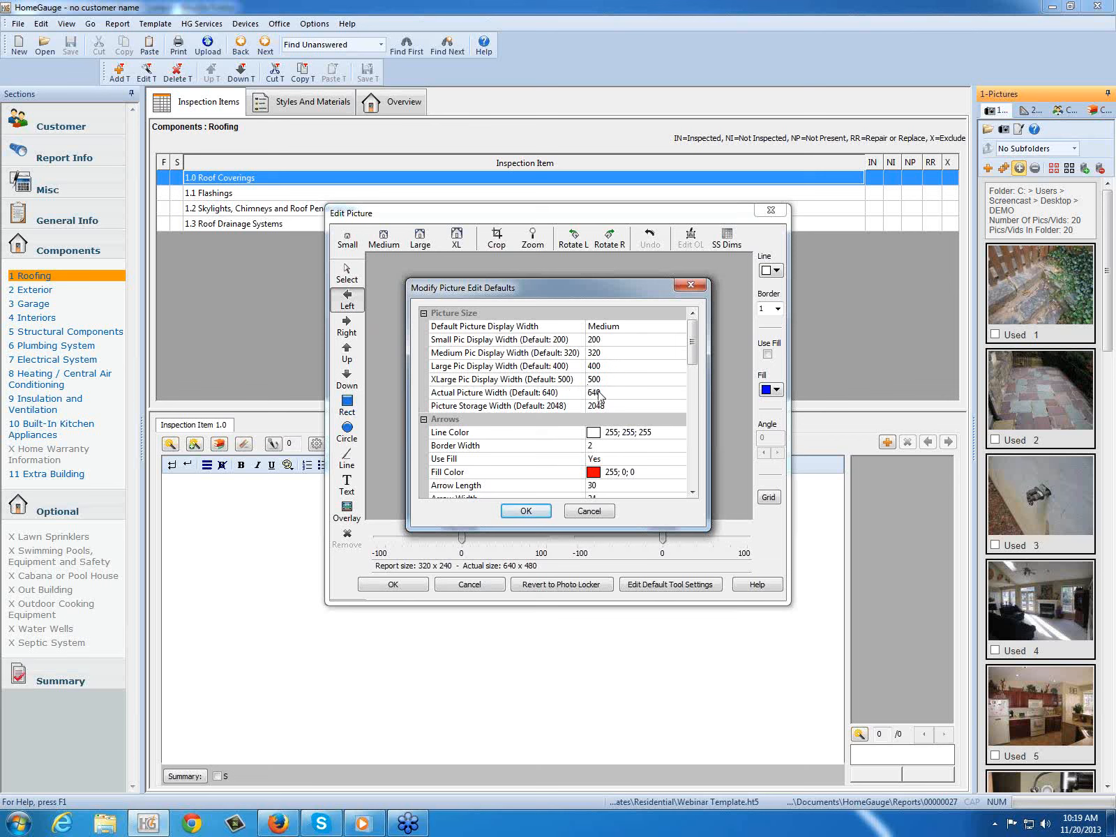
click(607, 327)
click(607, 326)
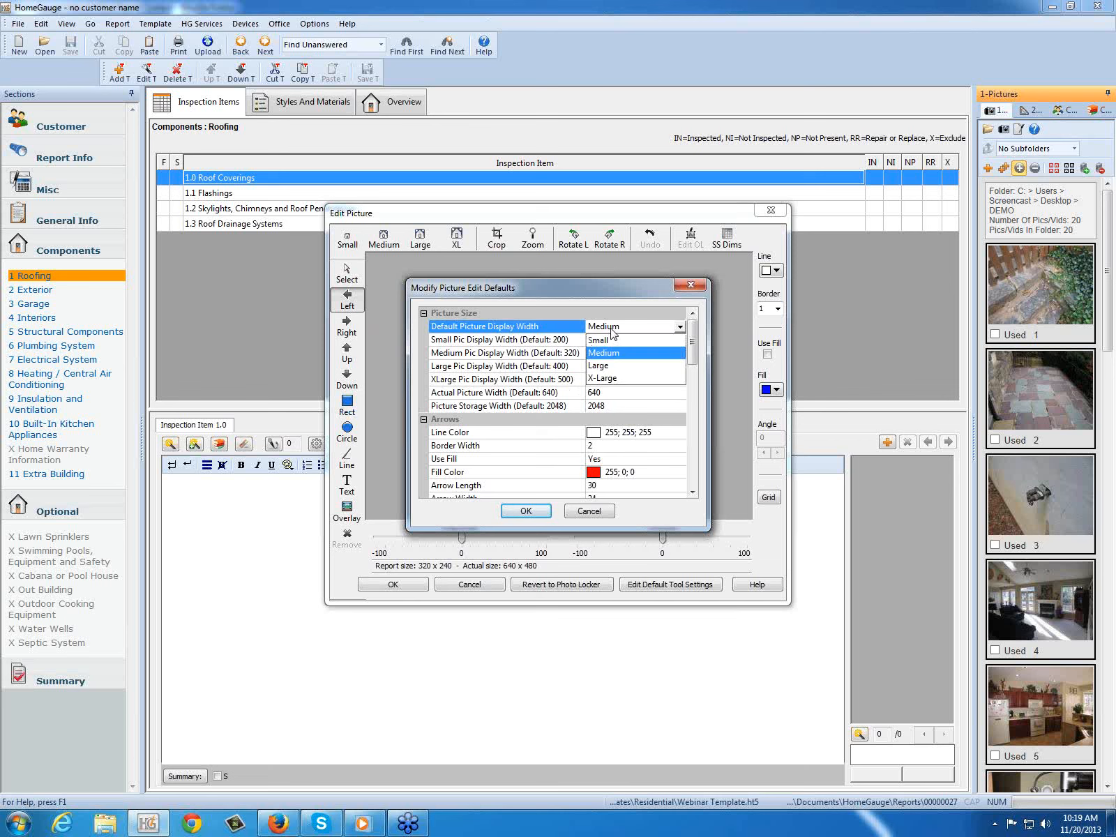
click(614, 340)
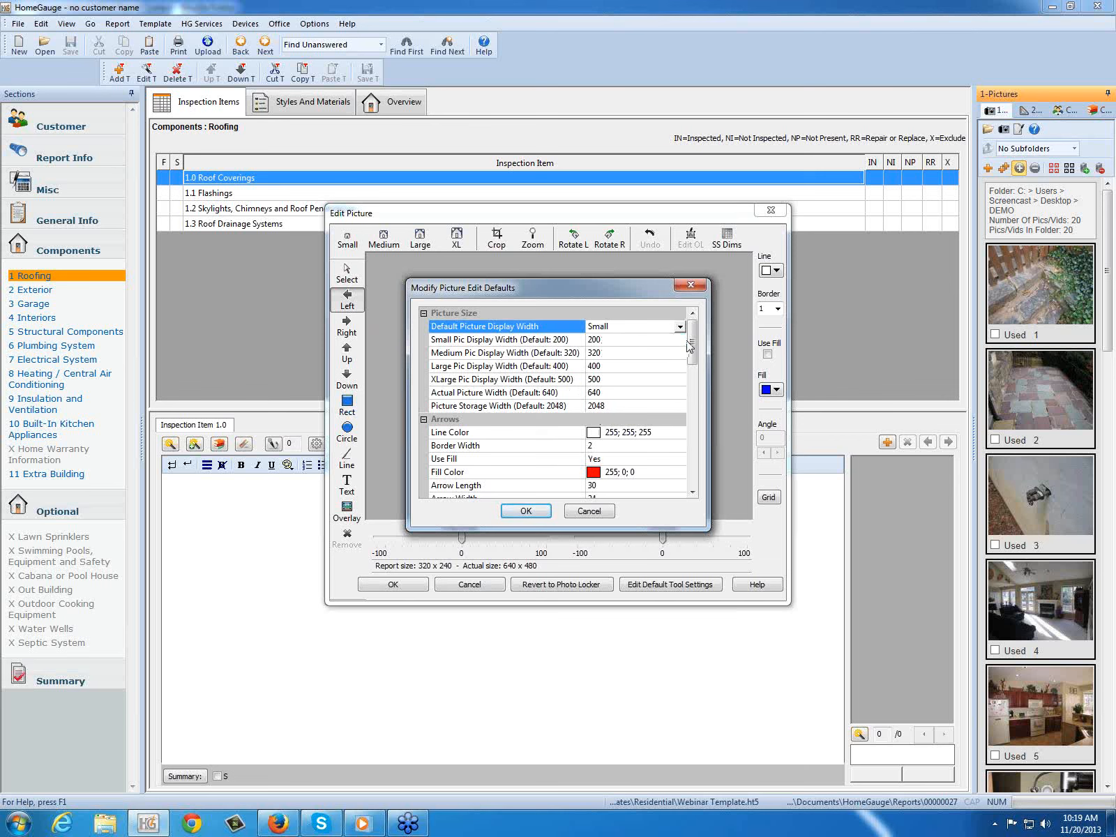
scroll(690, 347, down, 1)
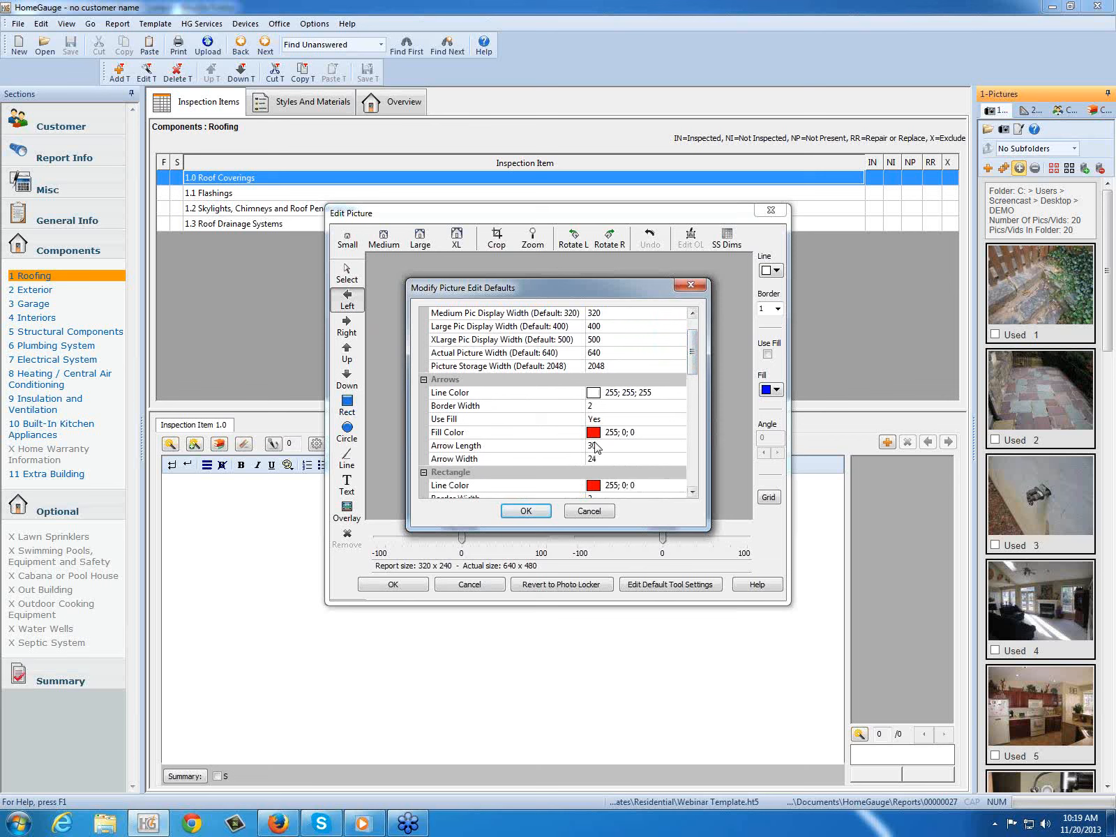
drag(691, 352, 687, 401)
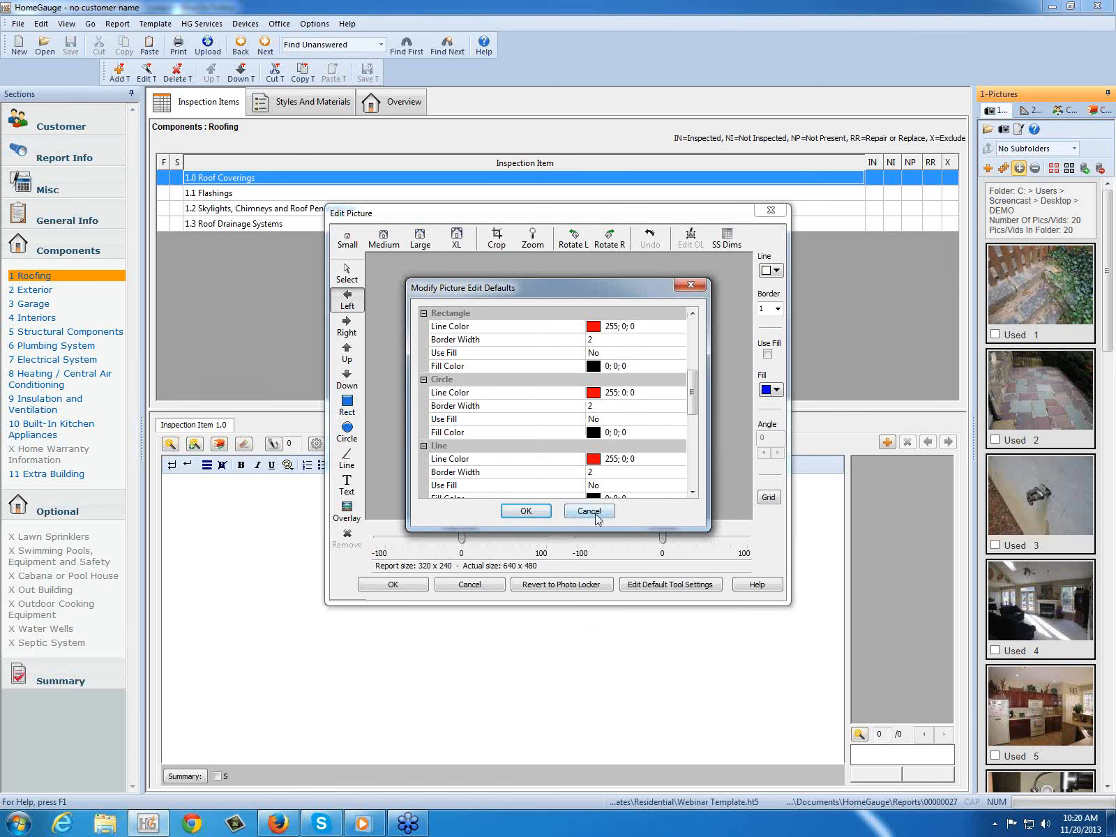
click(516, 511)
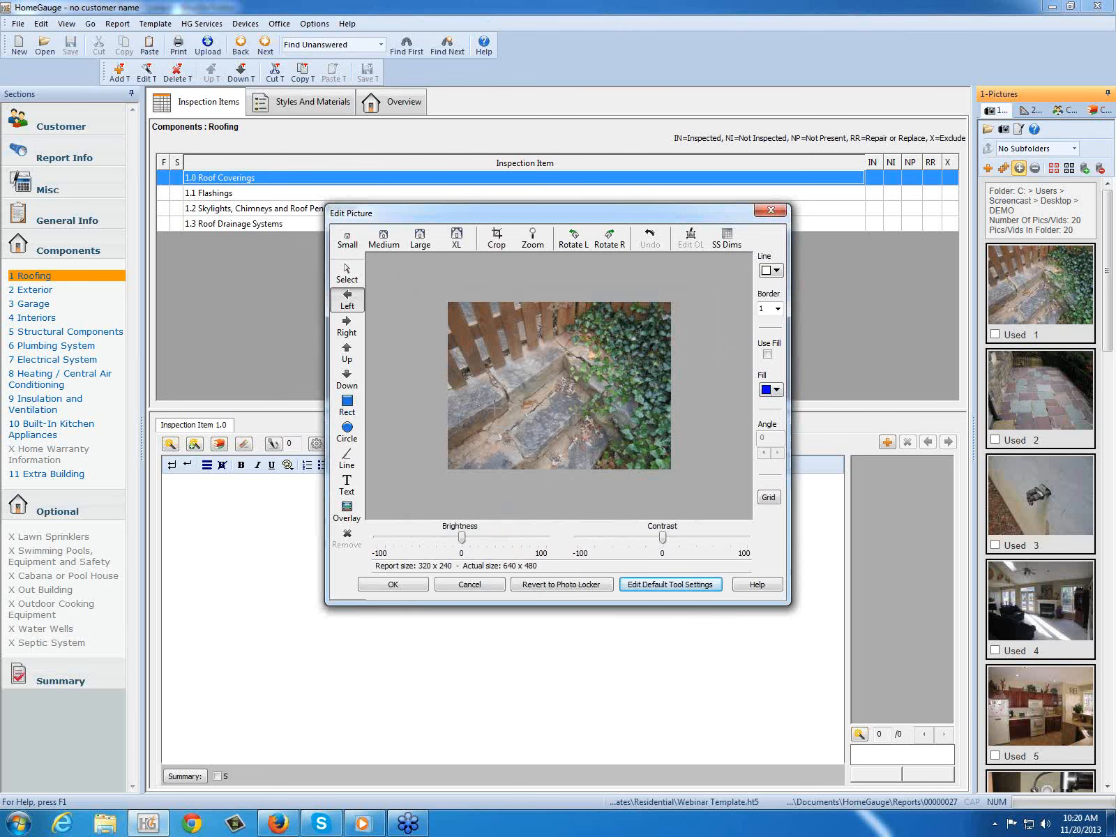
Step: Resize the stone steps picture to Small and add it to the Roof Coverings item
click(348, 239)
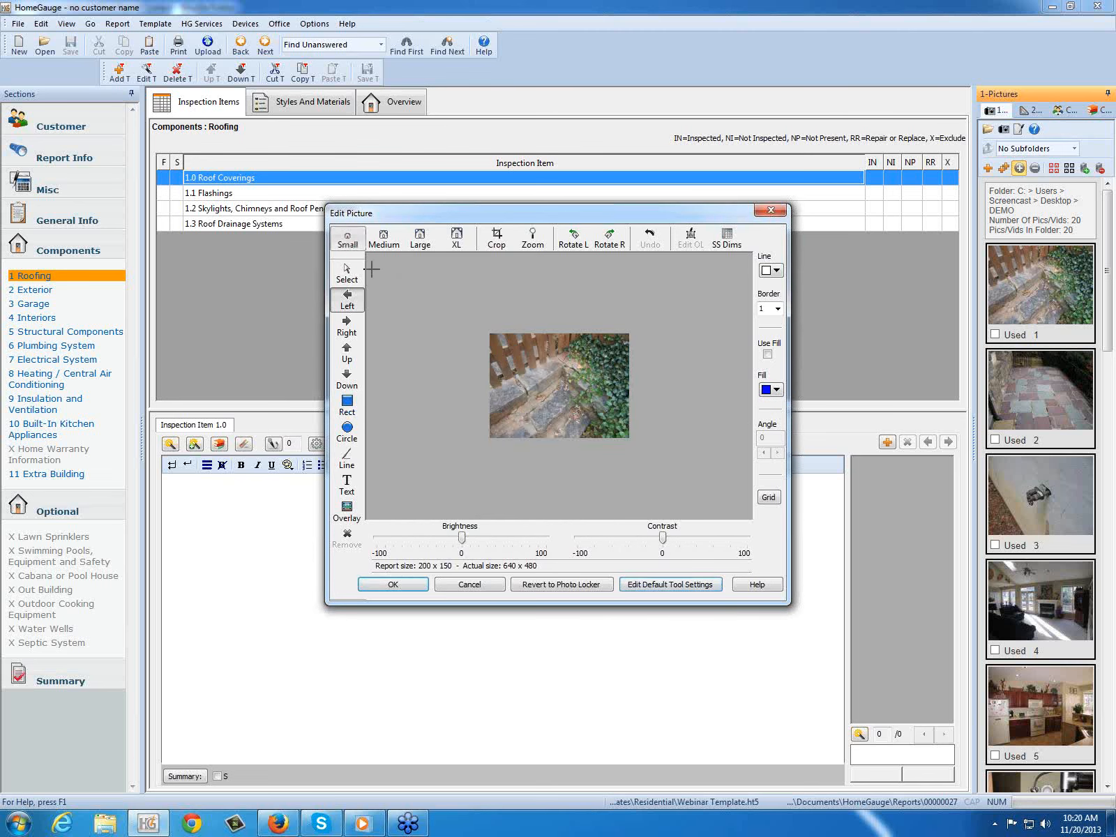
click(393, 585)
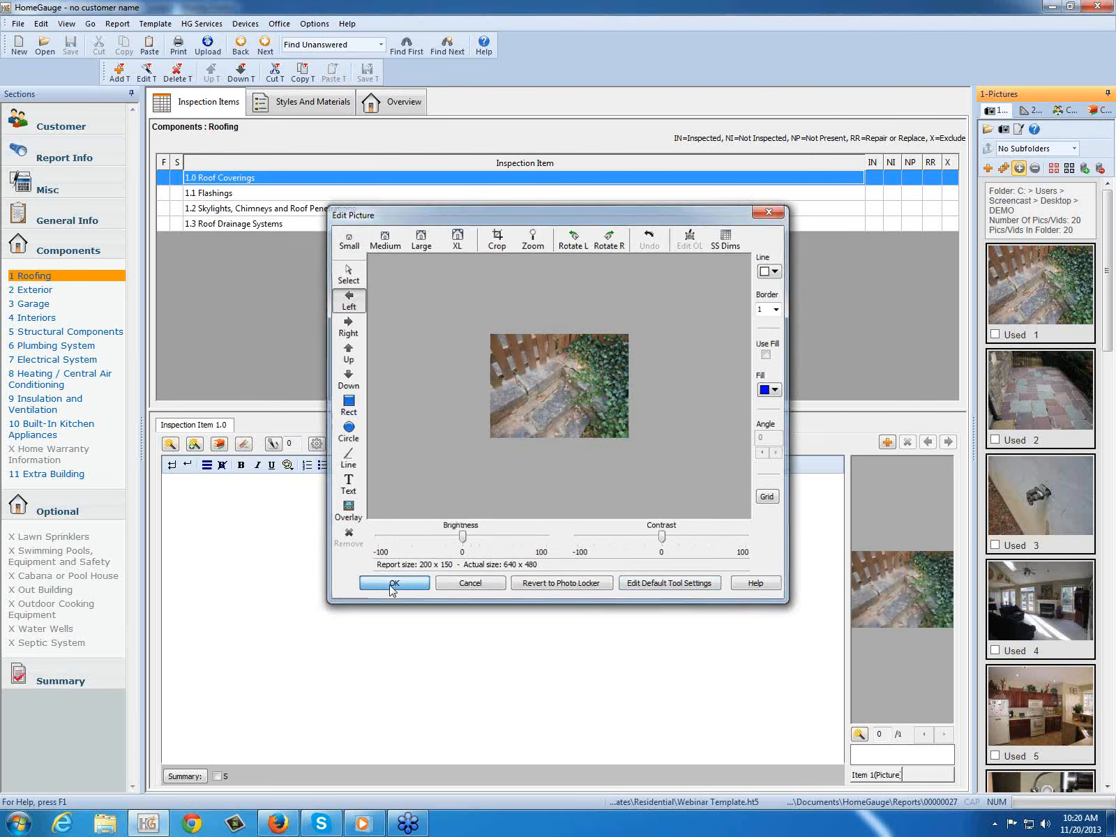
Step: Open picture 2 of the patio for editing, set it to Medium, and place two left-pointing arrows on its right half
click(1046, 401)
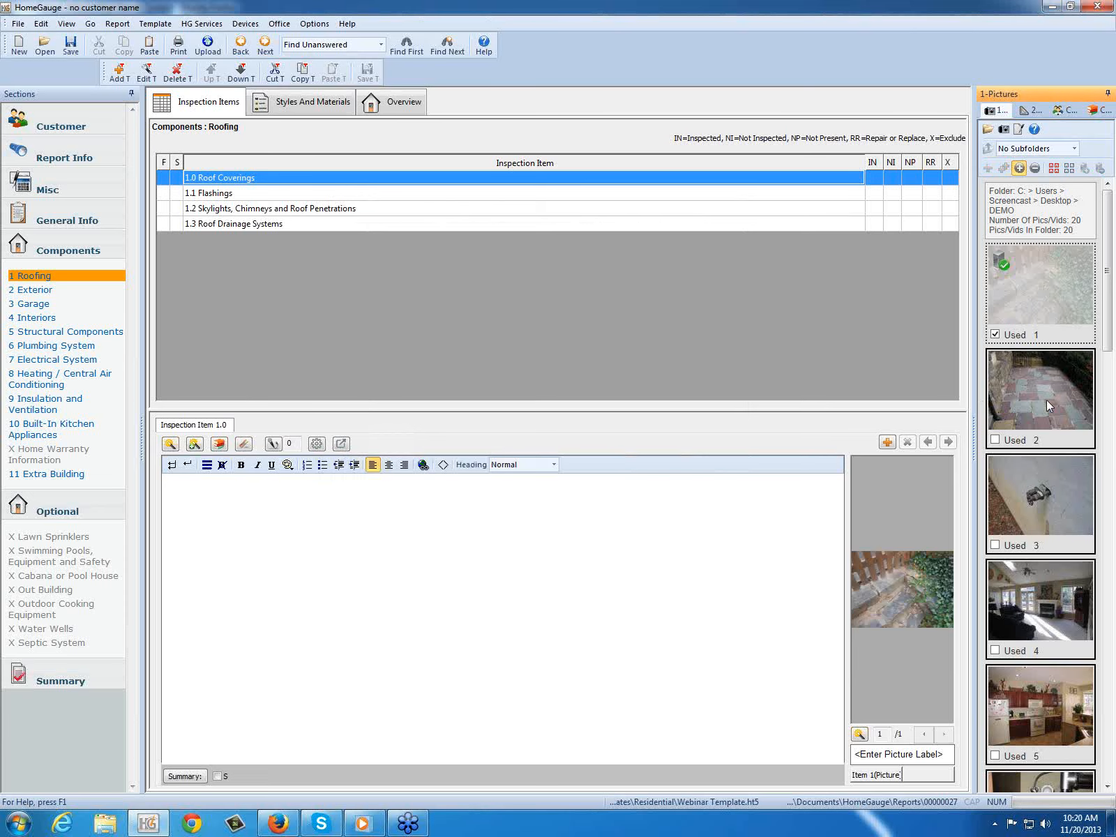
double_click(1047, 401)
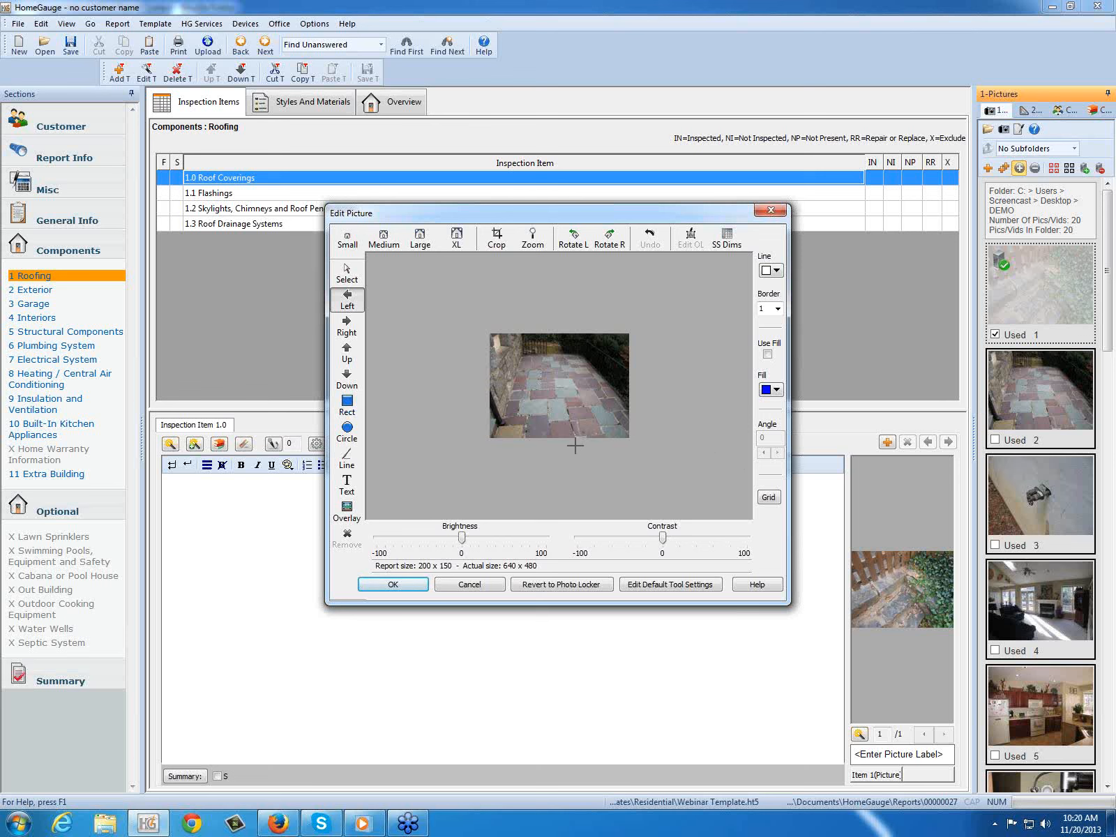
click(384, 248)
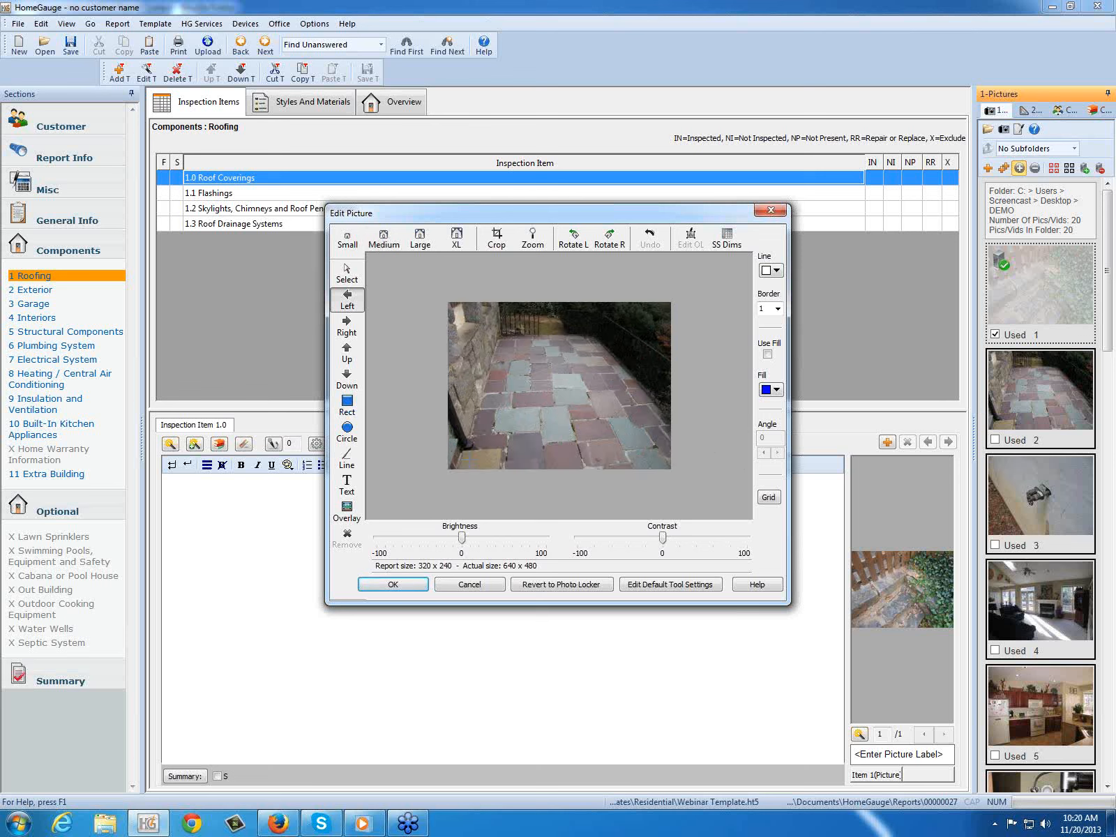
click(612, 341)
click(590, 392)
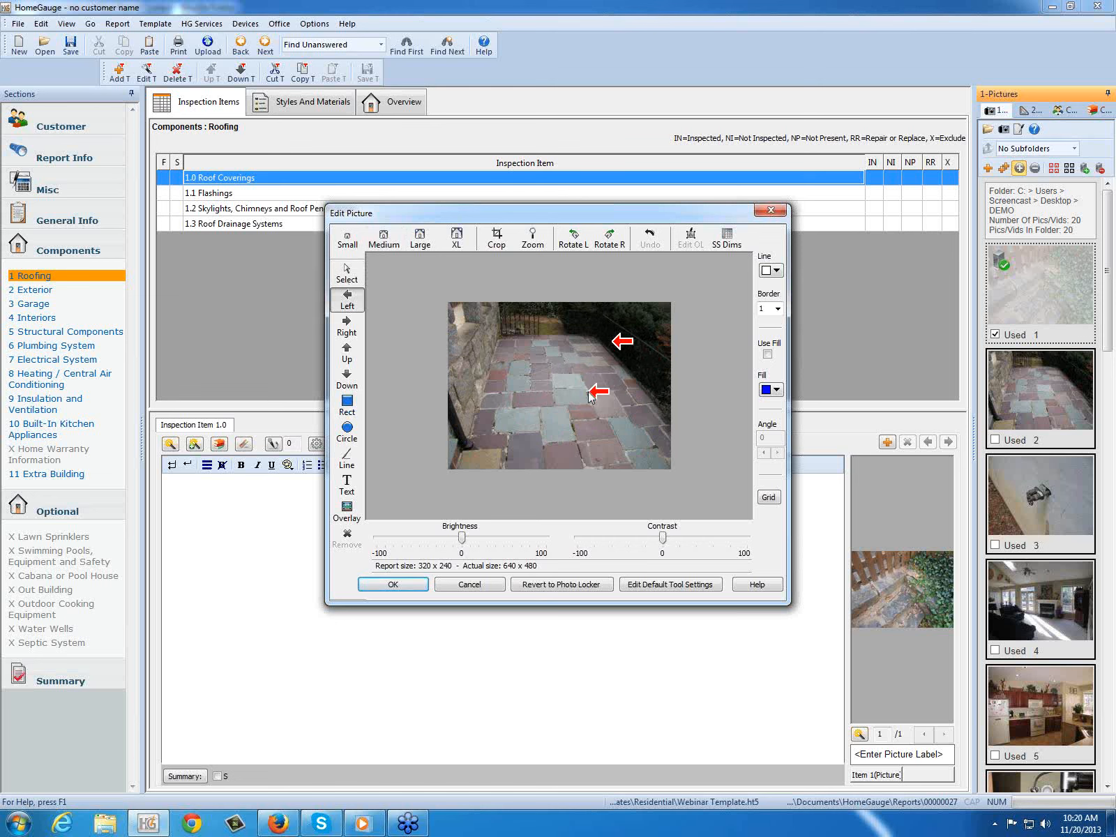
Step: Add a text label reading "text" to the patio picture and move it to the upper middle, near the gate
click(347, 485)
click(469, 337)
text(t)
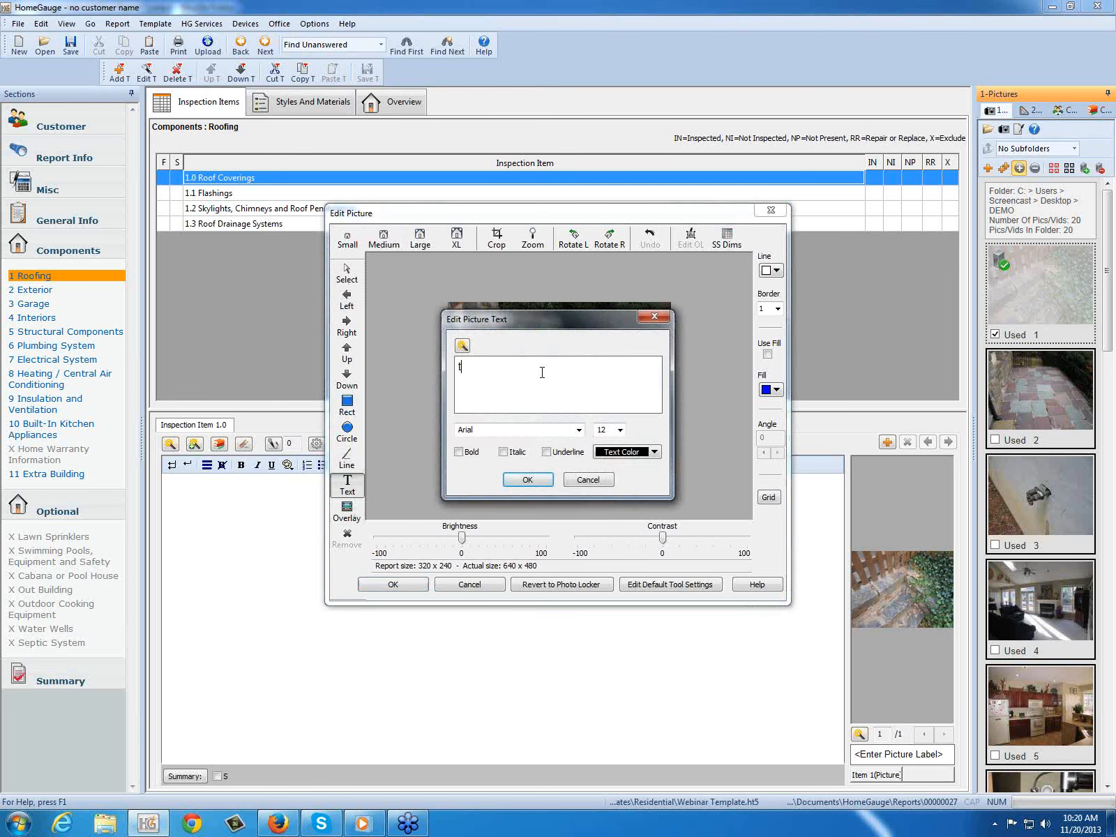
text(ext)
click(534, 481)
drag(481, 340, 537, 326)
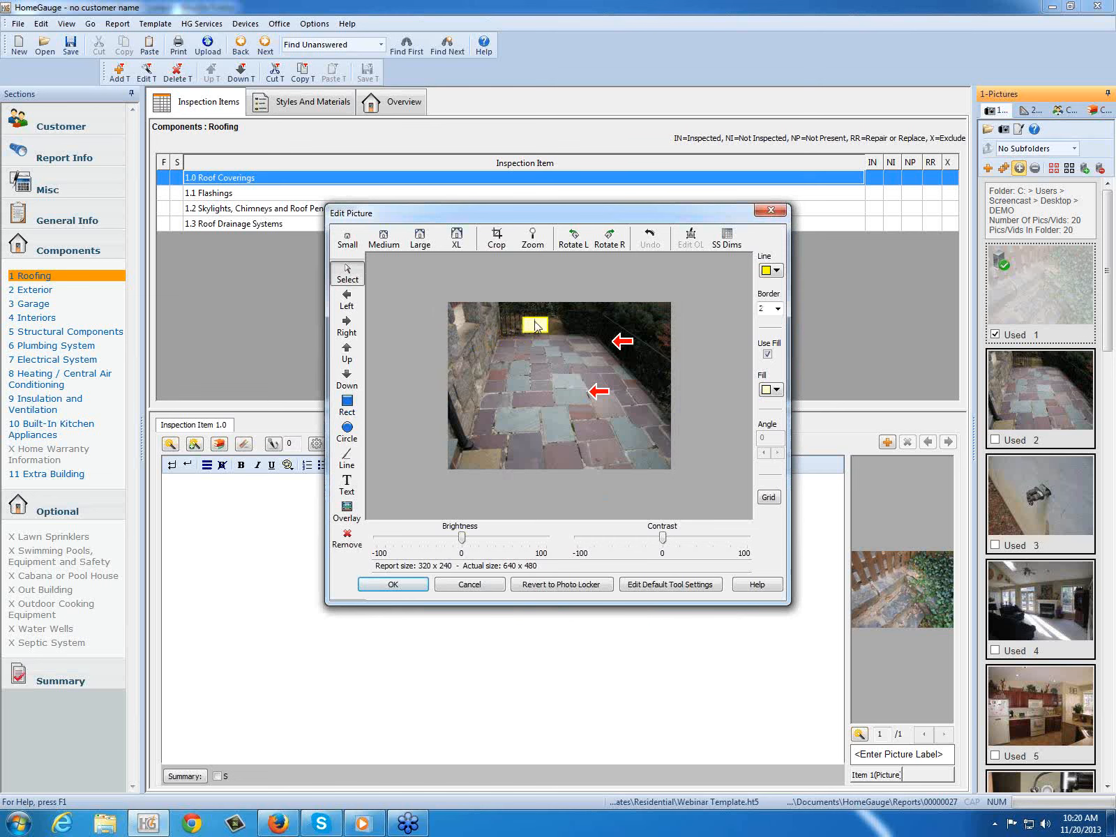
Step: Increase the patio picture's brightness slightly and add the edited picture to the Roof Coverings item
click(498, 371)
mouse_move(462, 538)
mouse_down()
mouse_move(450, 538)
mouse_move(513, 537)
mouse_move(464, 537)
mouse_move(484, 537)
mouse_up()
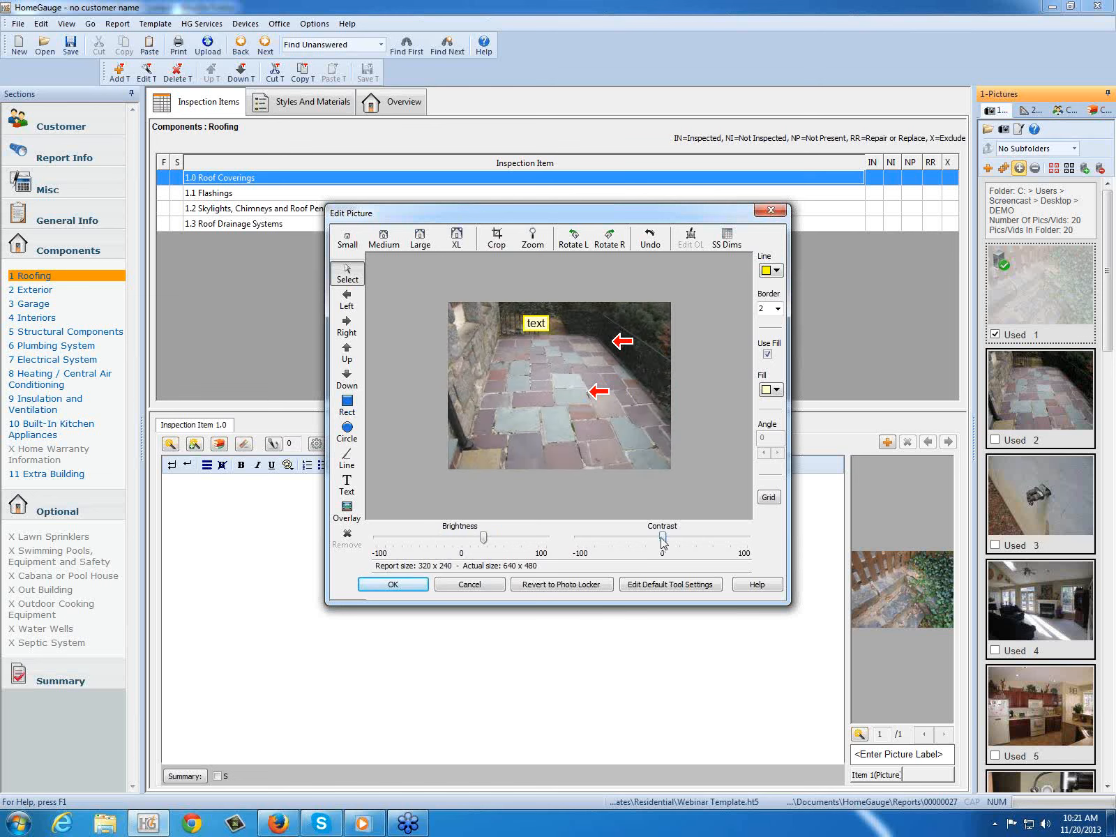
mouse_move(662, 538)
mouse_down()
mouse_move(641, 538)
mouse_move(662, 538)
mouse_up()
click(394, 585)
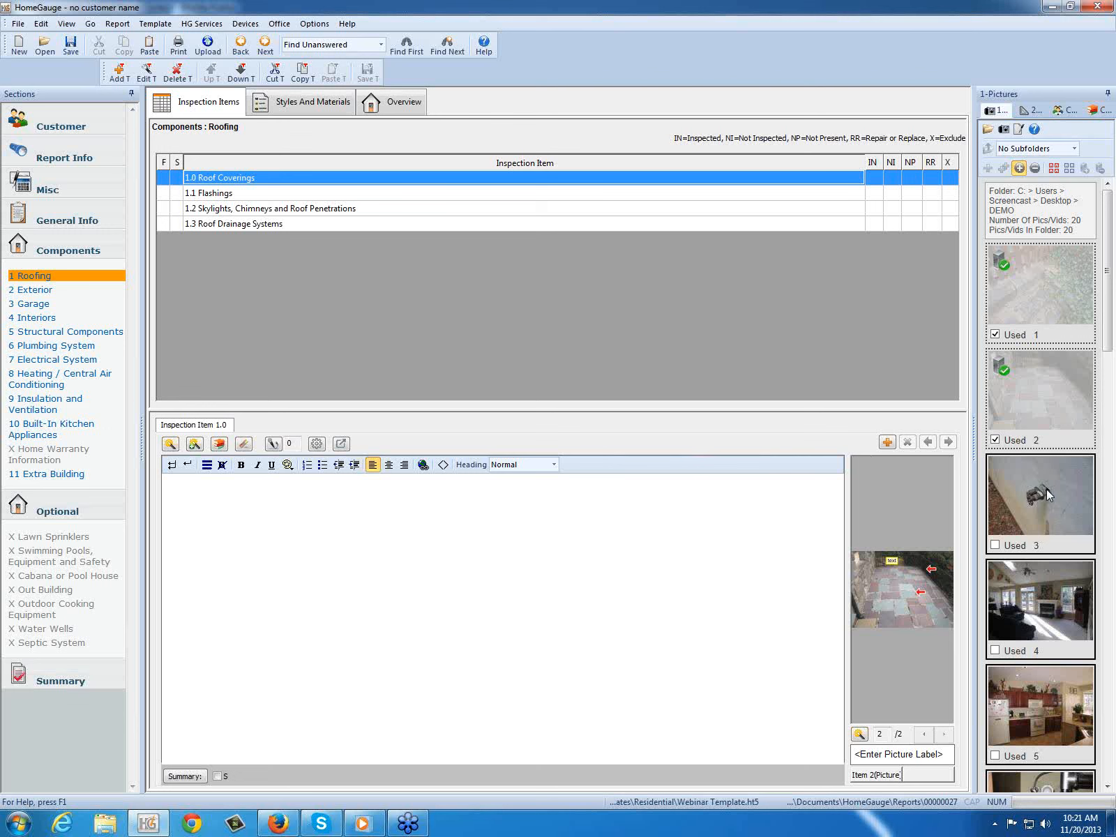
Step: Save picture 3 of the outdoor faucet to the photo locker
right_click(1023, 487)
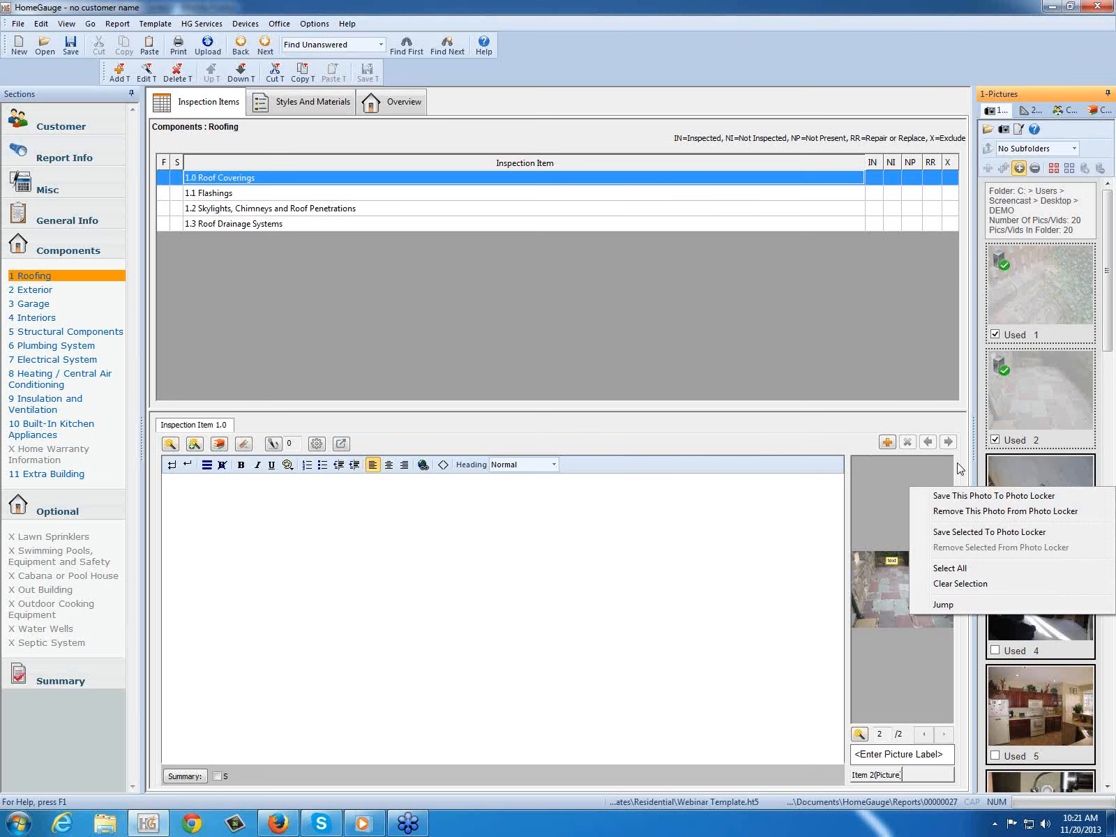
click(789, 513)
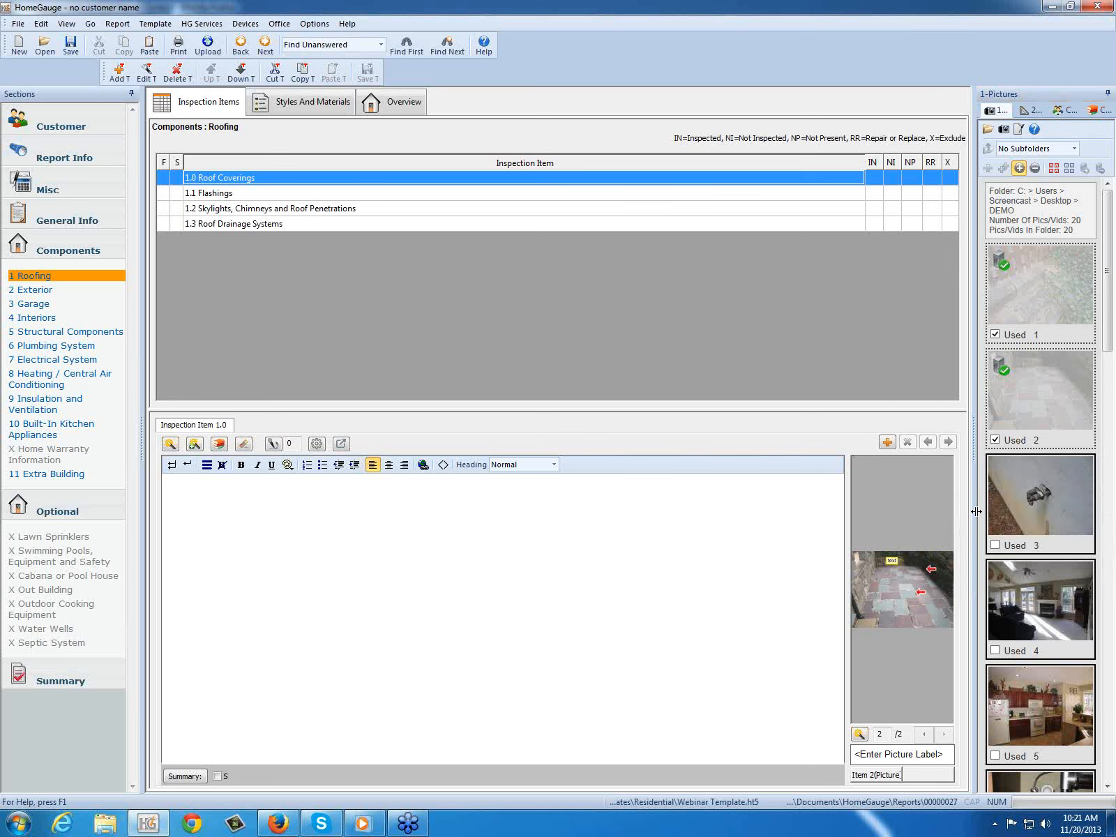
right_click(1033, 494)
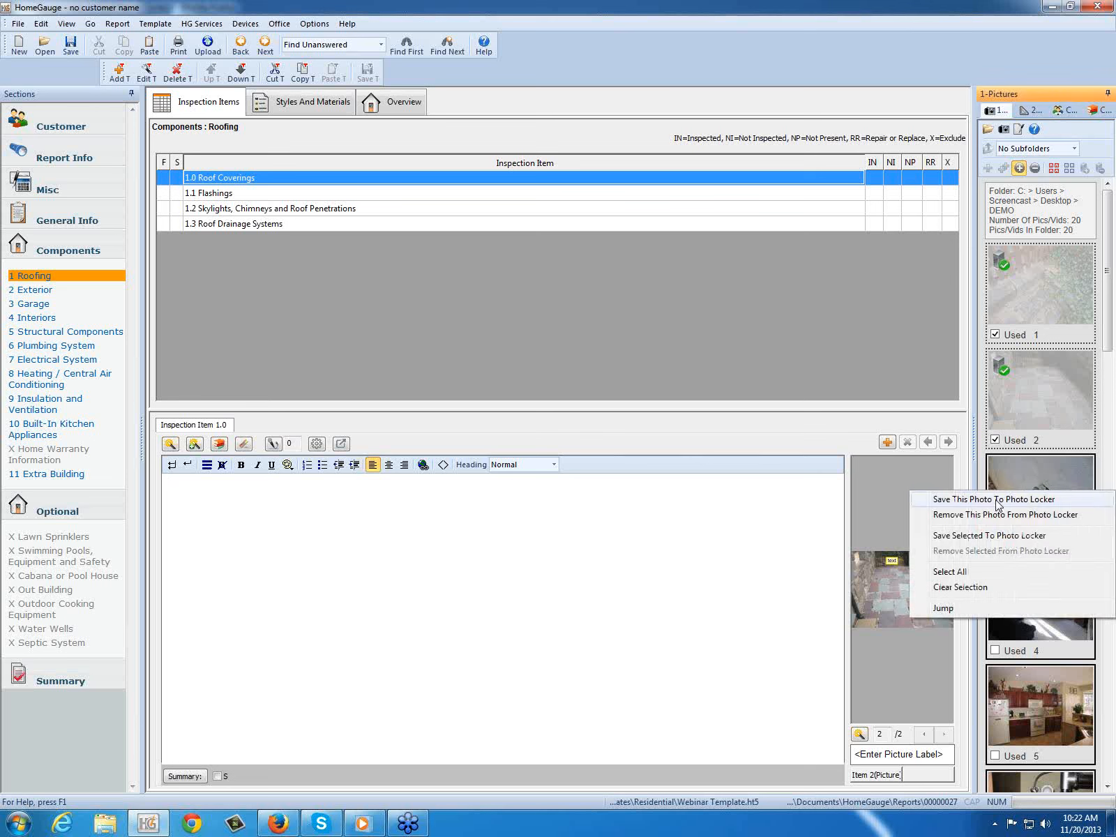
click(998, 499)
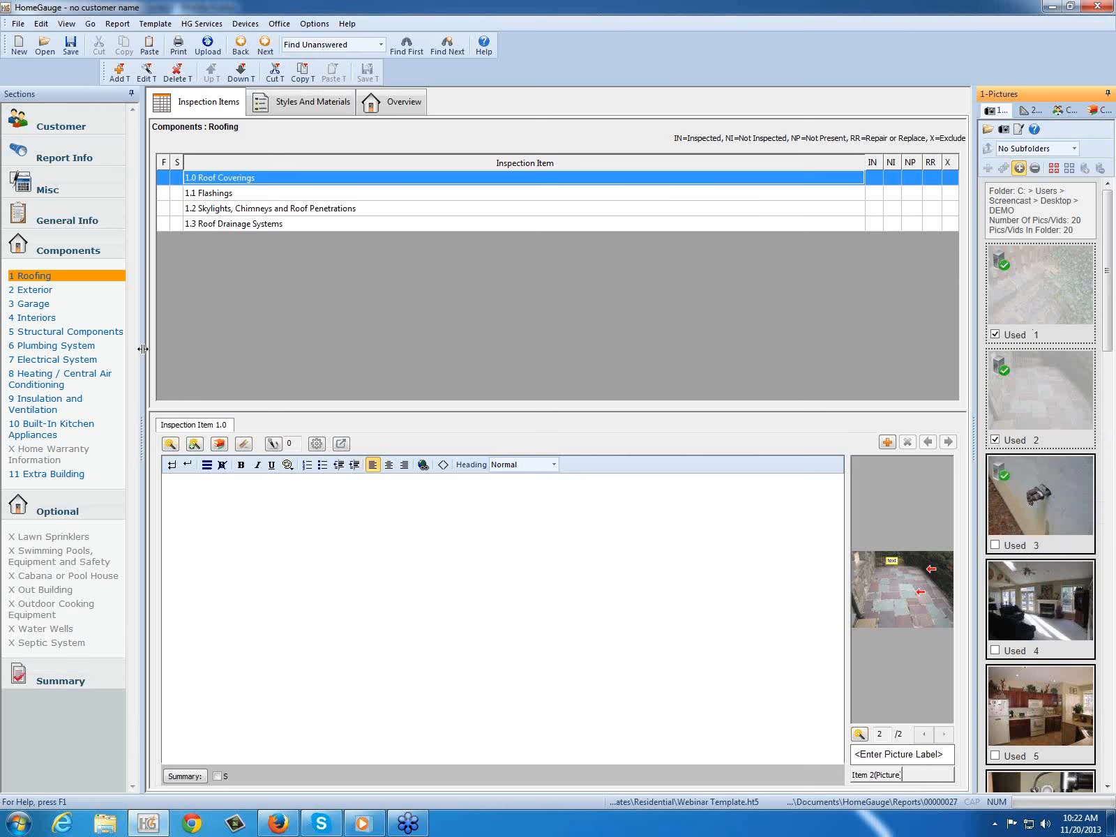
Step: Select roofing item 1.2 Skylights, Chimneys and Roof Penetrations and hide the used pictures
click(215, 212)
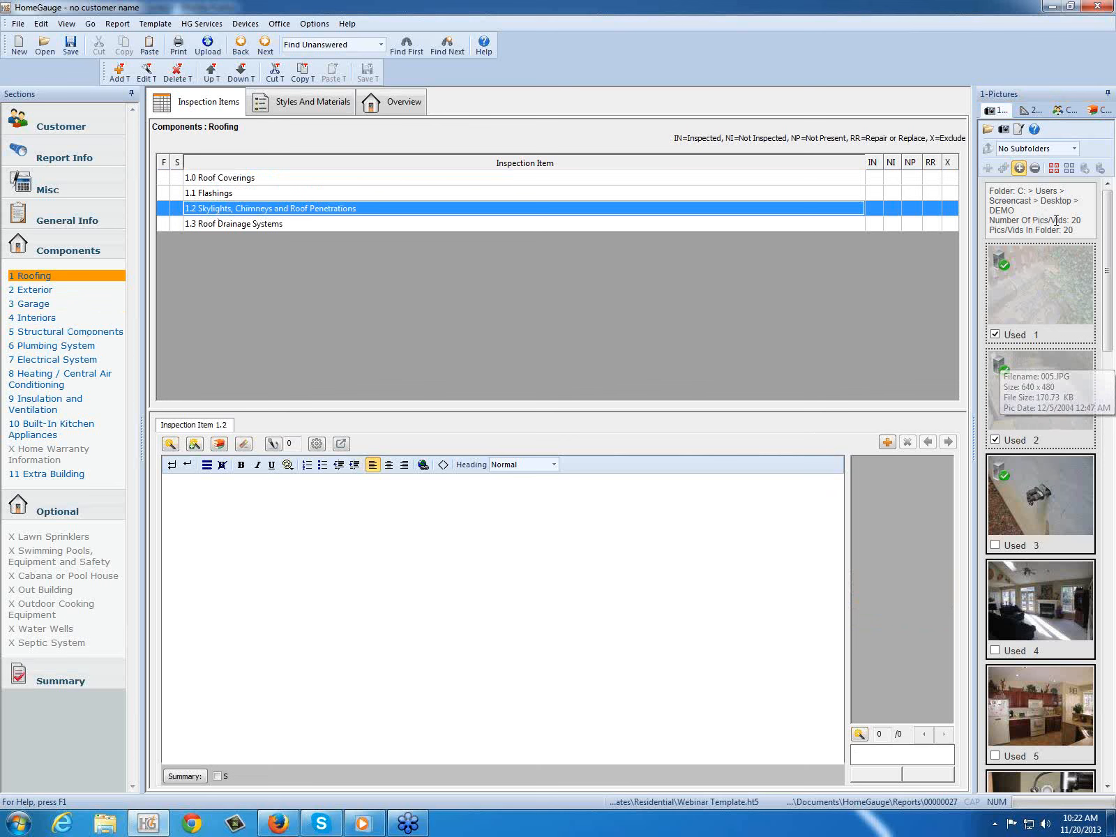
click(1035, 170)
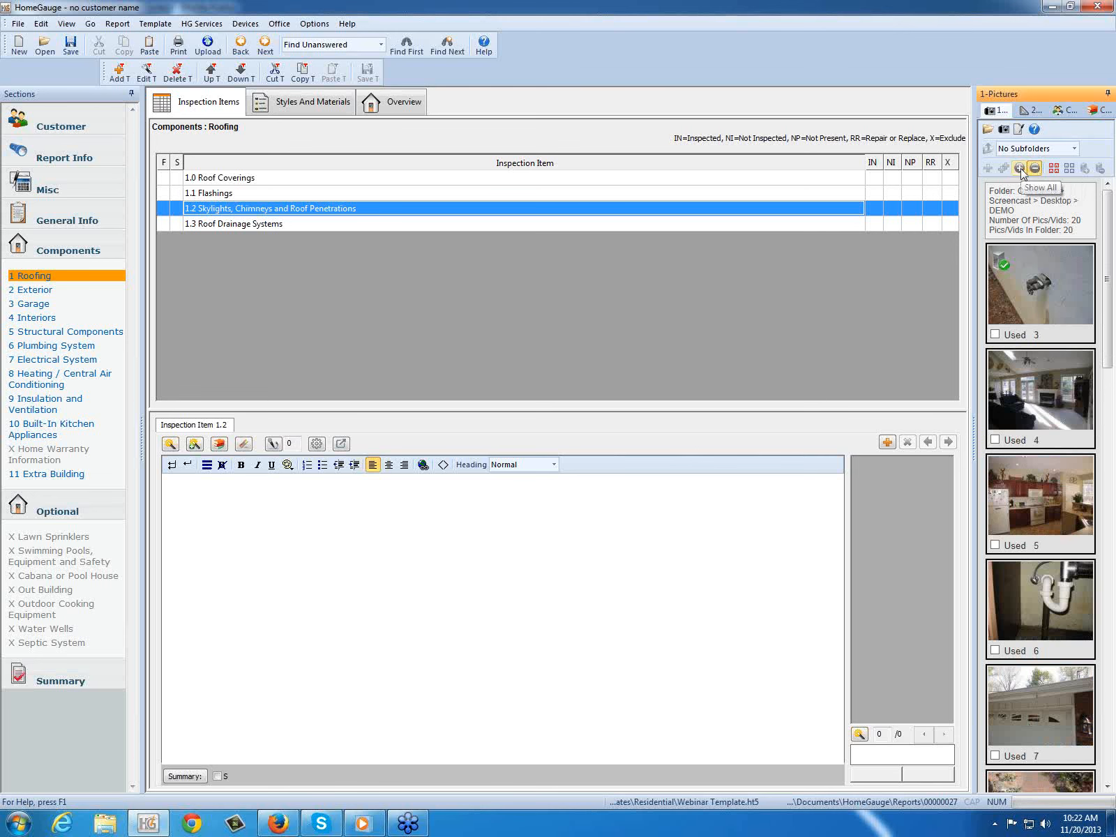
click(1020, 169)
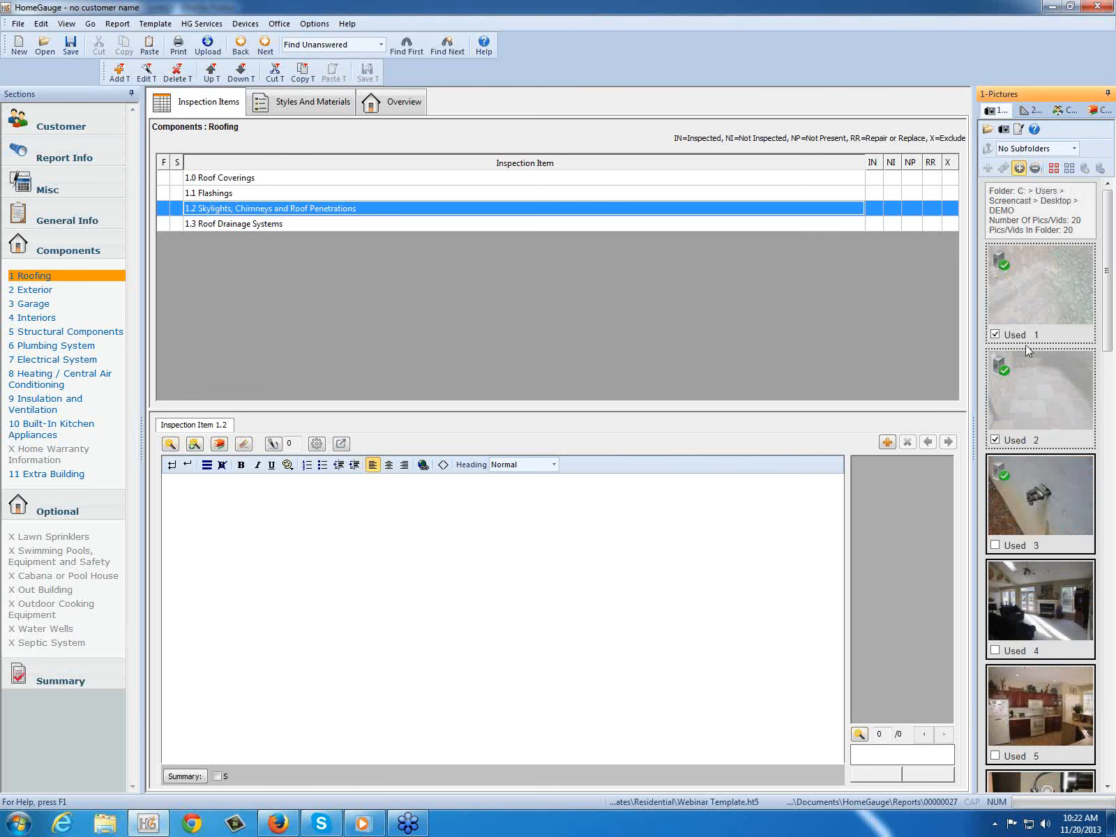
click(1035, 168)
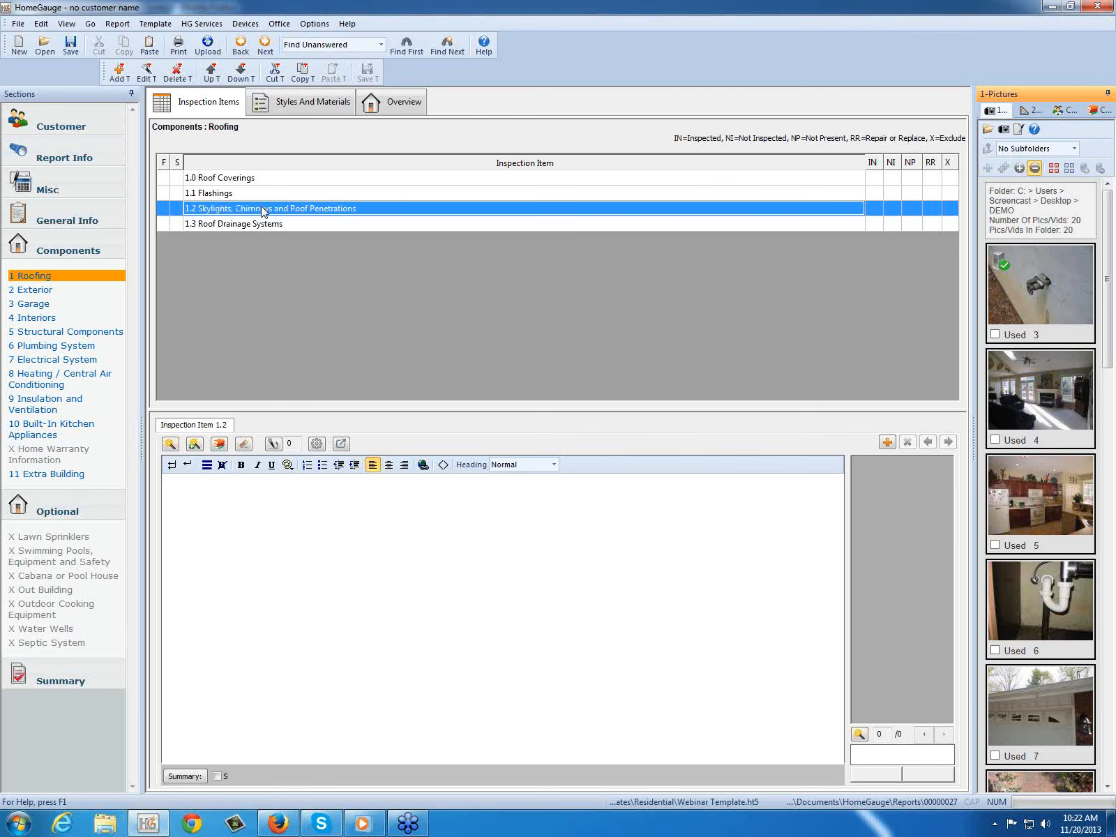
Step: Insert the "leaning chimney engineer" comment into item 1.2 as one comment
click(170, 445)
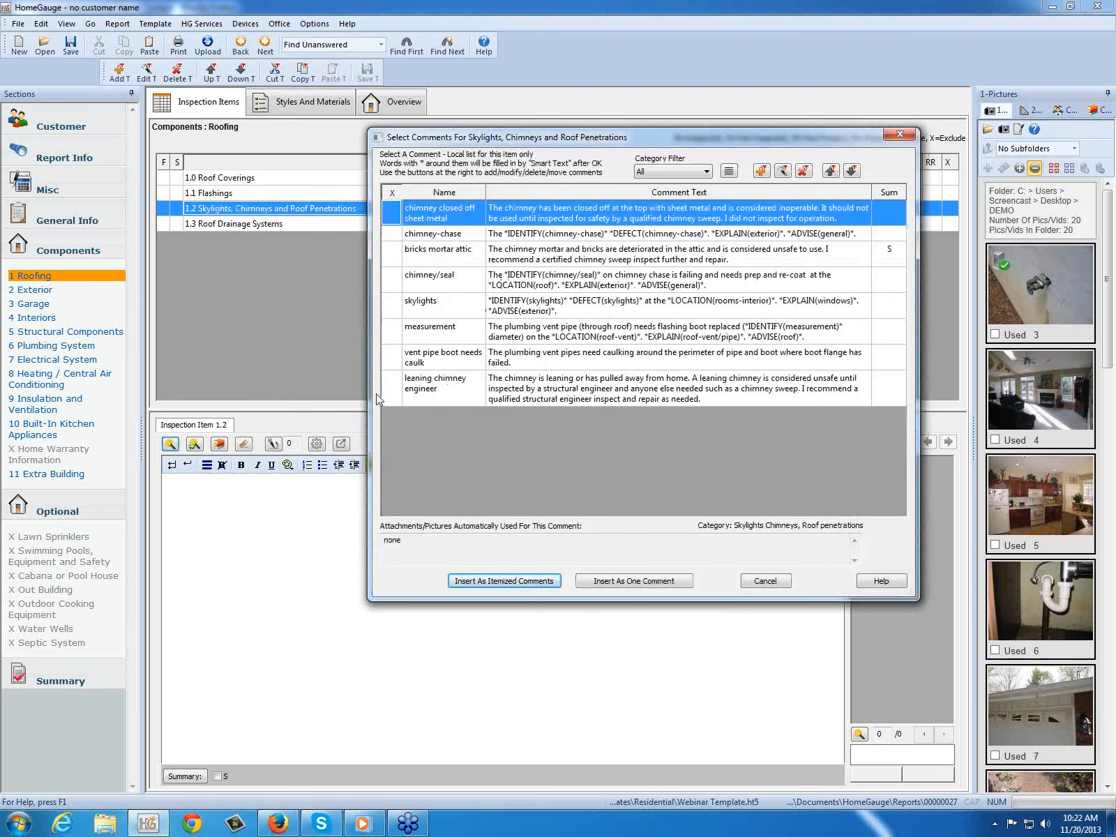
click(394, 307)
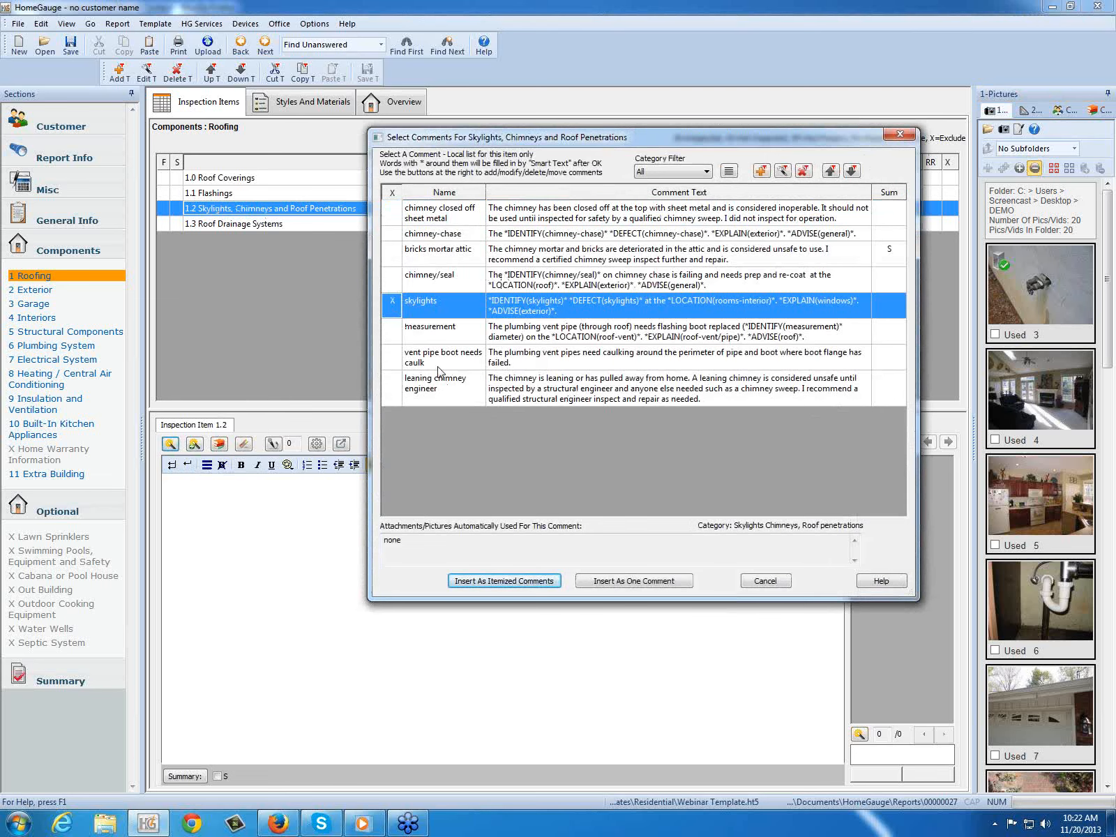
click(395, 385)
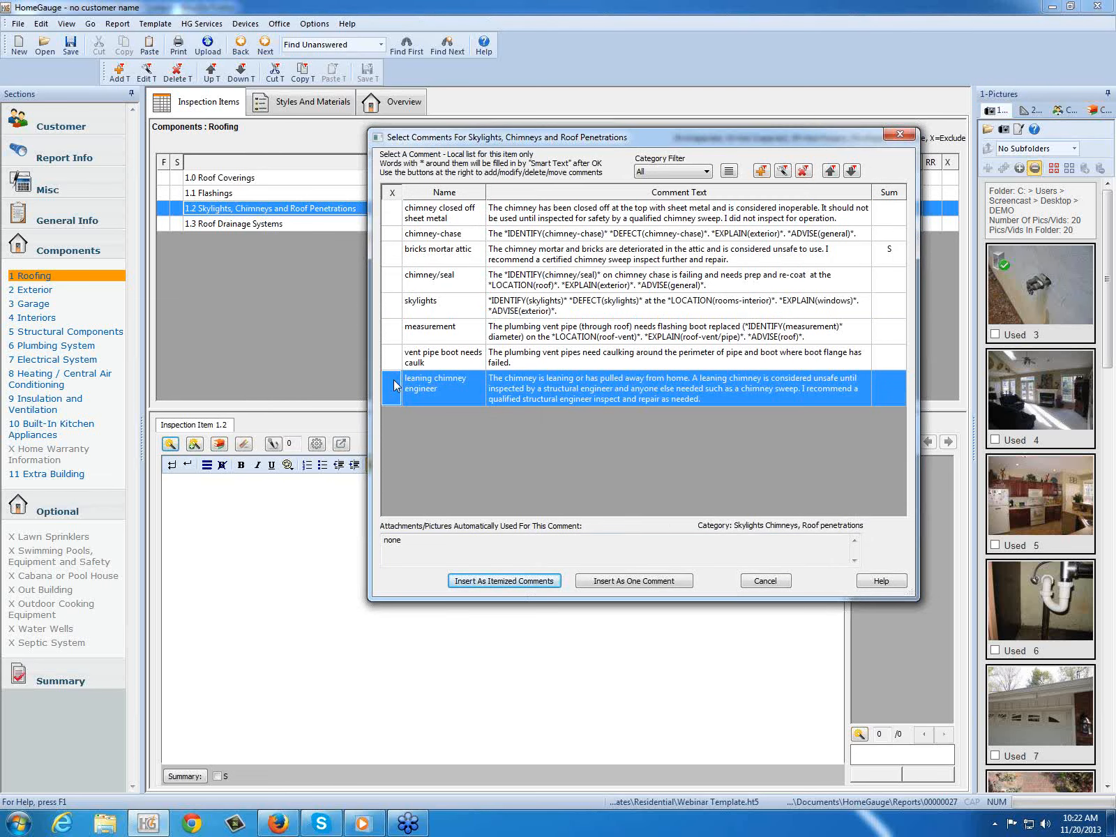
click(602, 579)
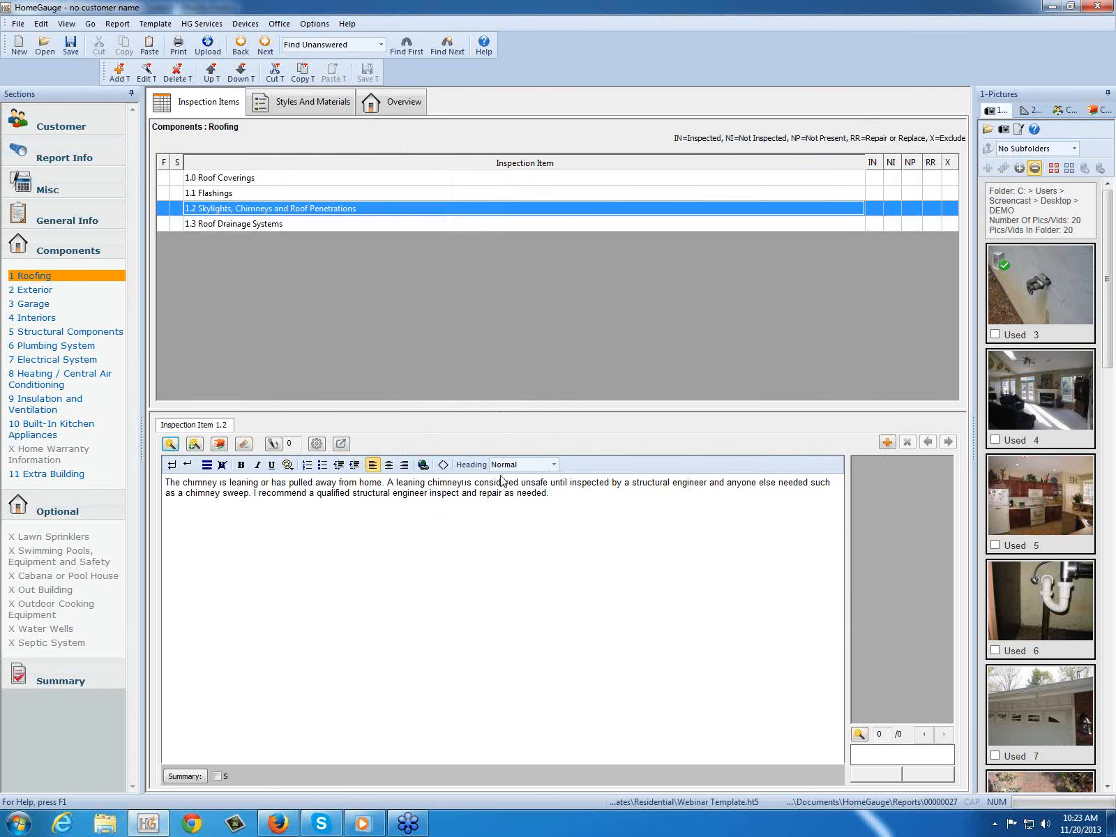
Step: Insert pictures 3, 4 and 5 into item 1.2 with editing, placing two left-pointing arrows around the faucet in picture 3
click(1045, 311)
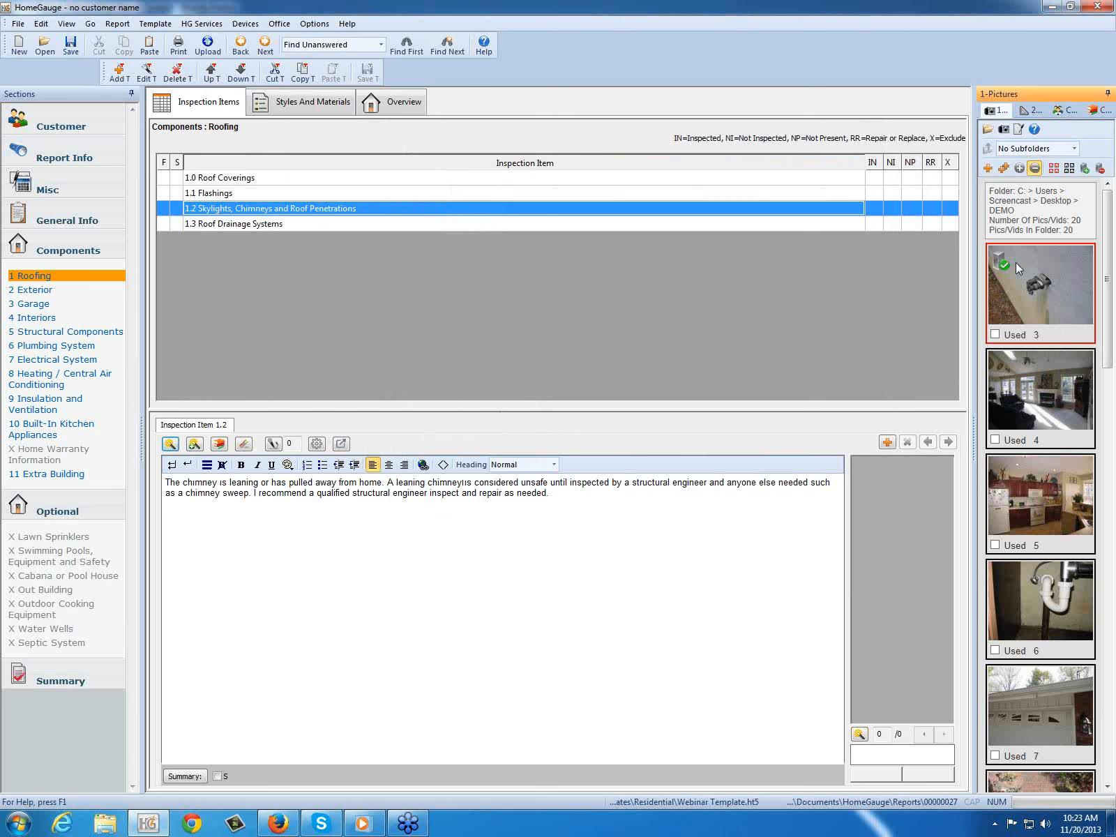
ctrl+click(1043, 389)
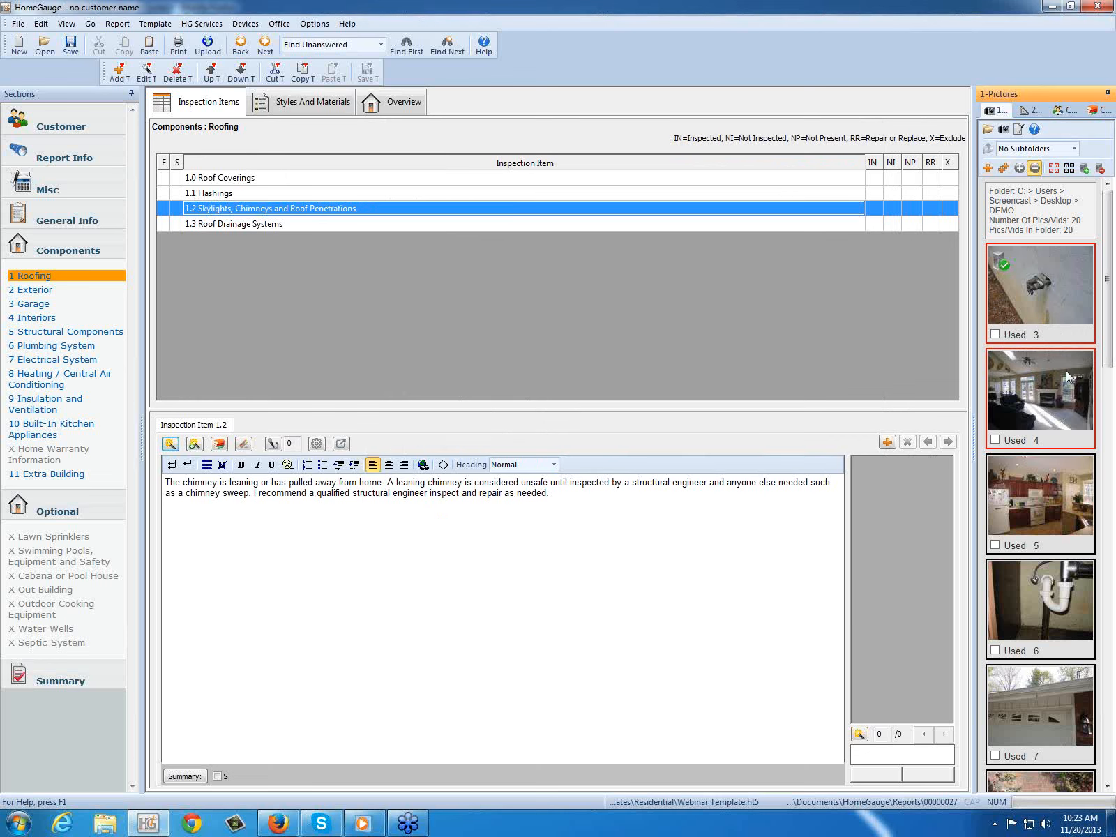
ctrl+click(1050, 492)
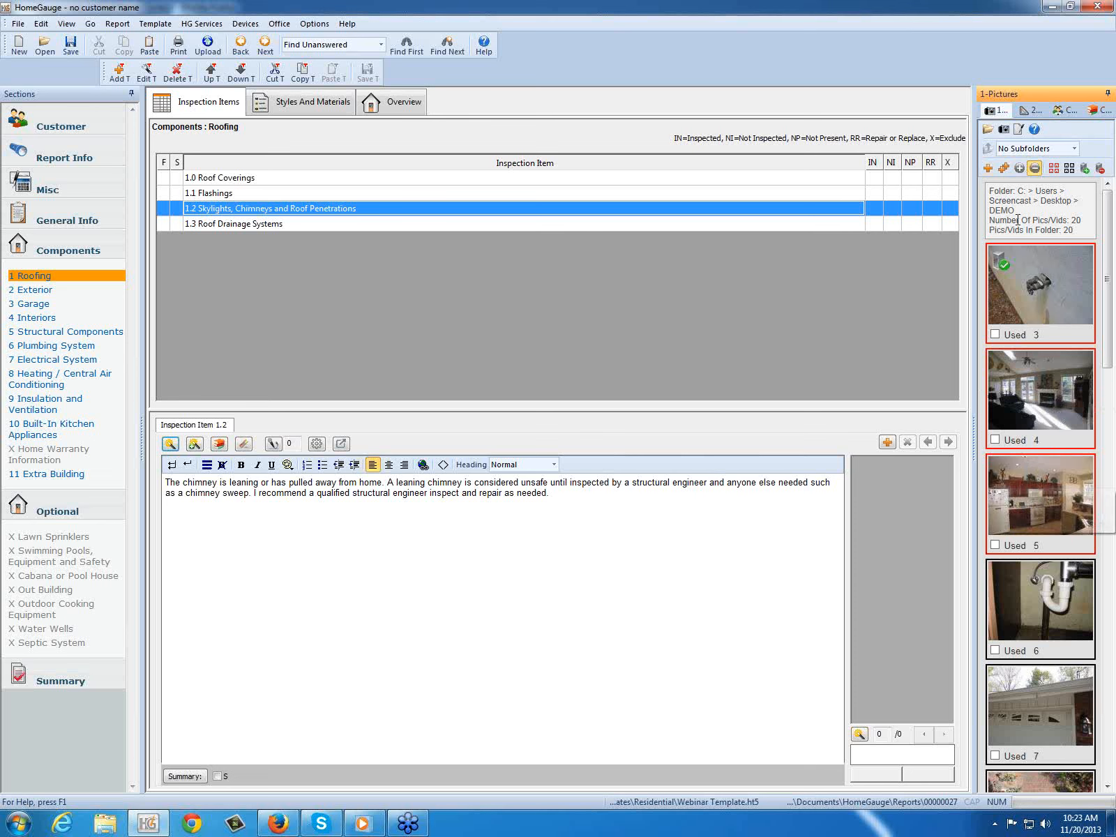
click(988, 170)
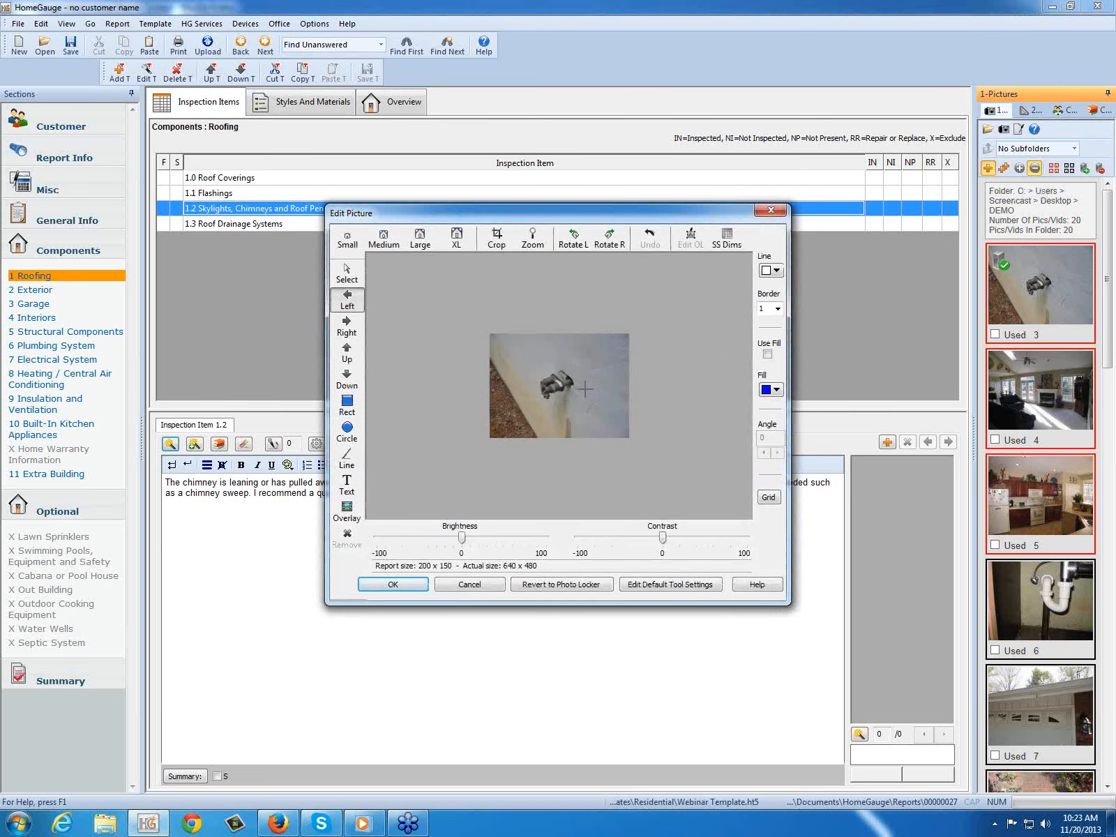
click(560, 364)
click(582, 383)
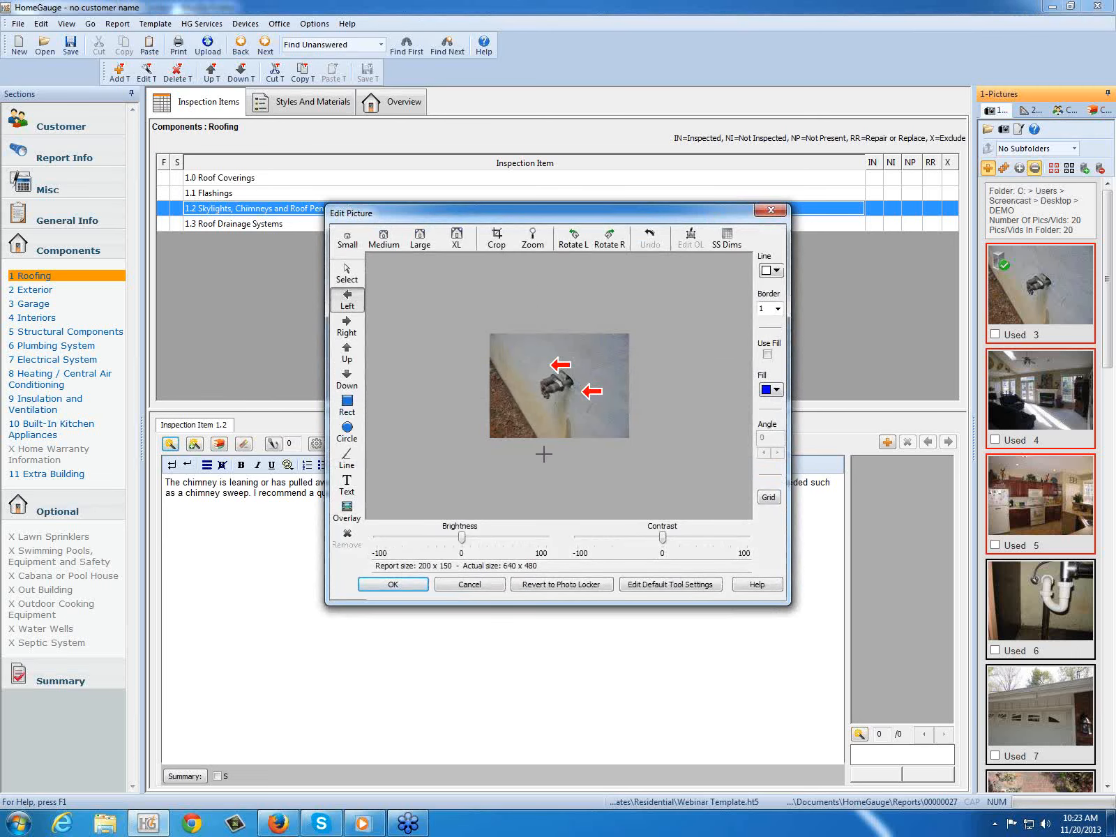
click(401, 584)
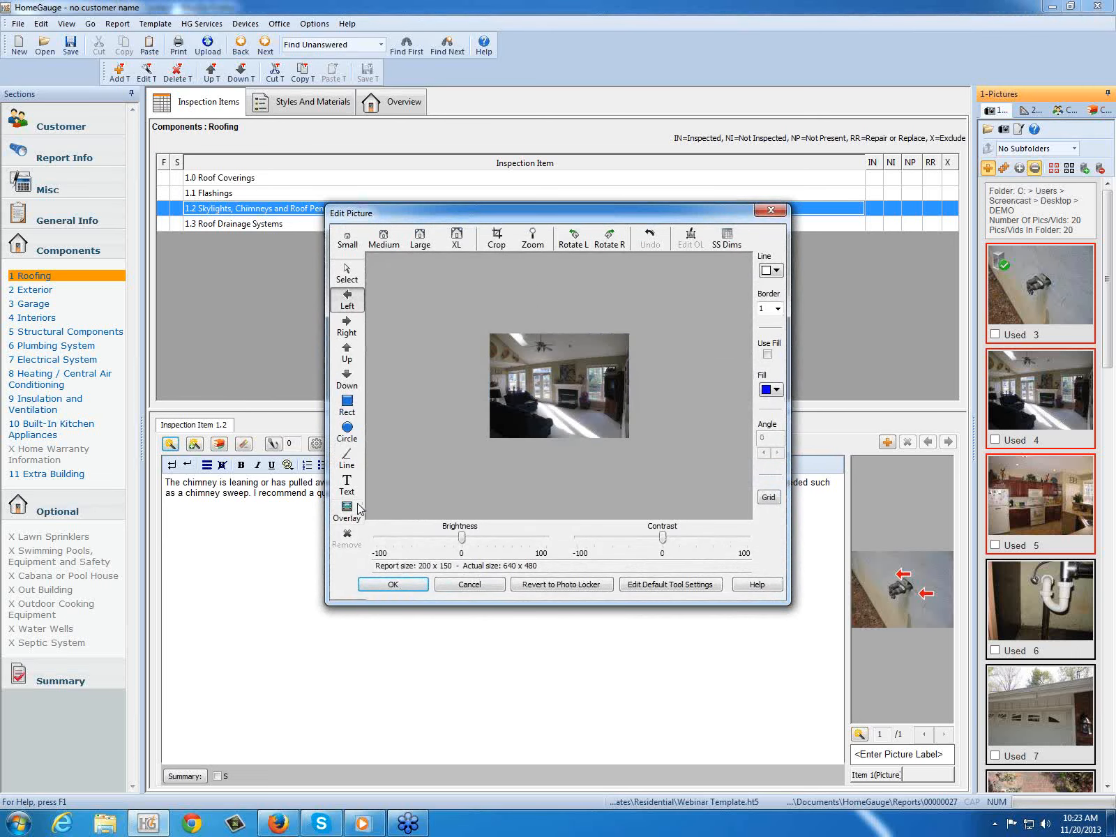
Step: Draw a rectangle around the middle of the living room in picture 4 and a circle around the center of the kitchen in picture 5
click(347, 405)
mouse_move(514, 360)
mouse_down()
mouse_move(555, 405)
mouse_move(584, 410)
mouse_up()
click(408, 593)
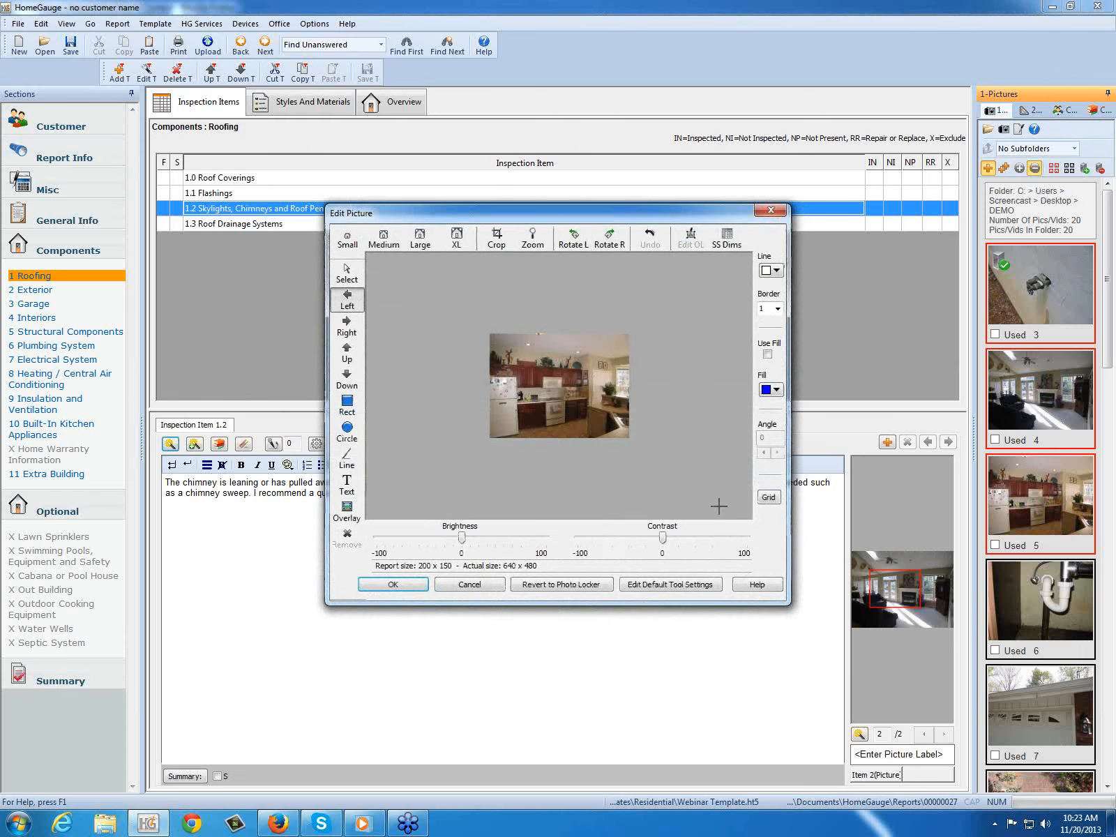
click(356, 434)
drag(538, 366, 600, 411)
click(411, 586)
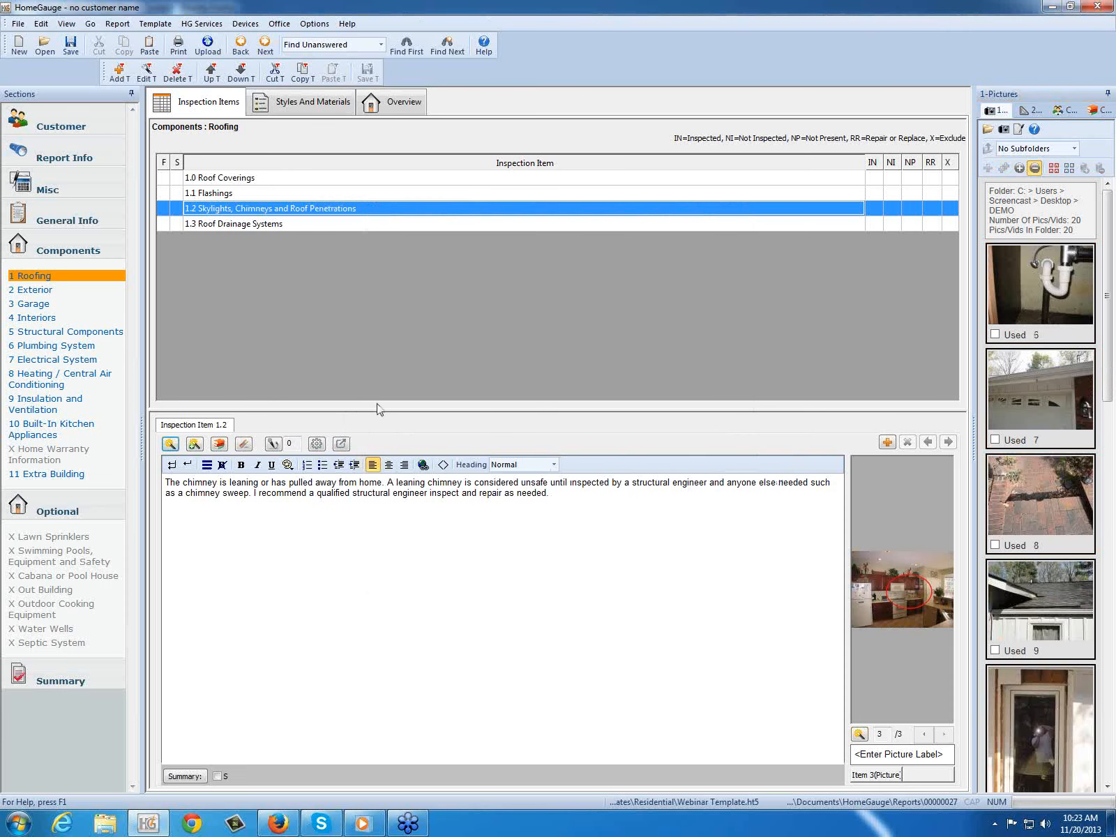
Step: Add a second itemized comment to item 1.2 with the "vent pipe boot needs caulk" text, and insert pictures 6 and 7 without editing them
click(888, 445)
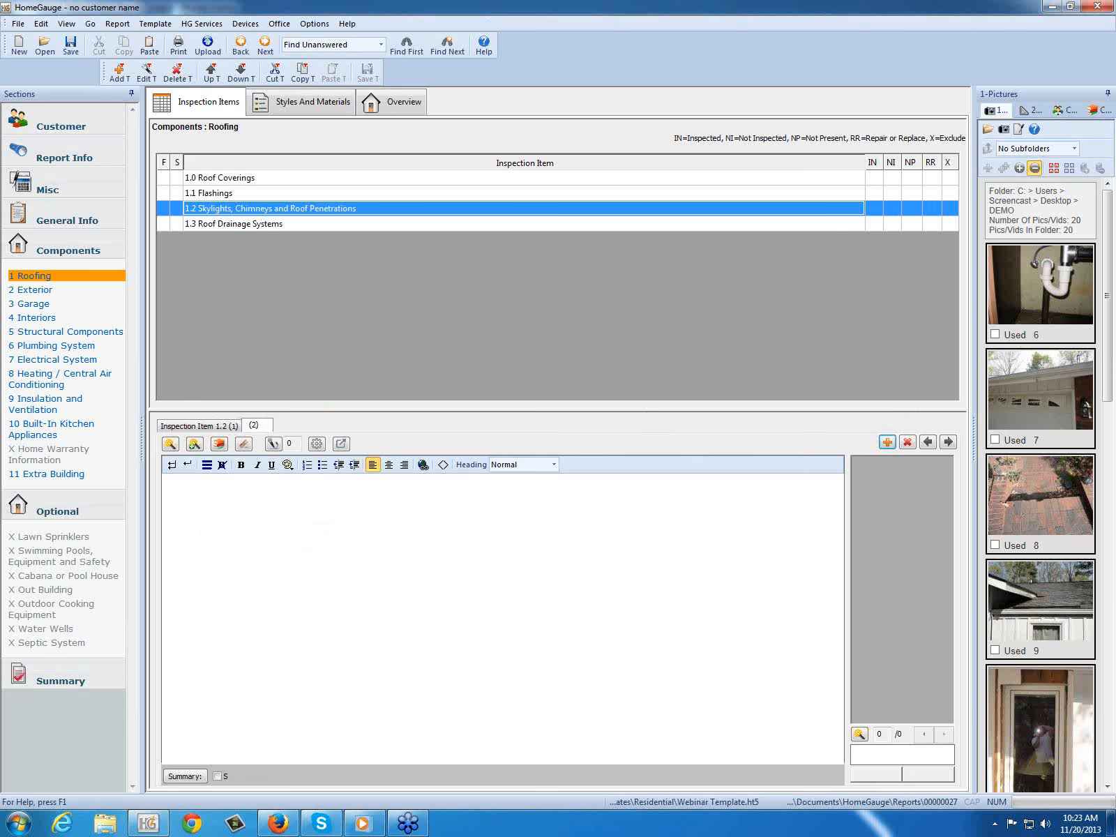
click(1027, 282)
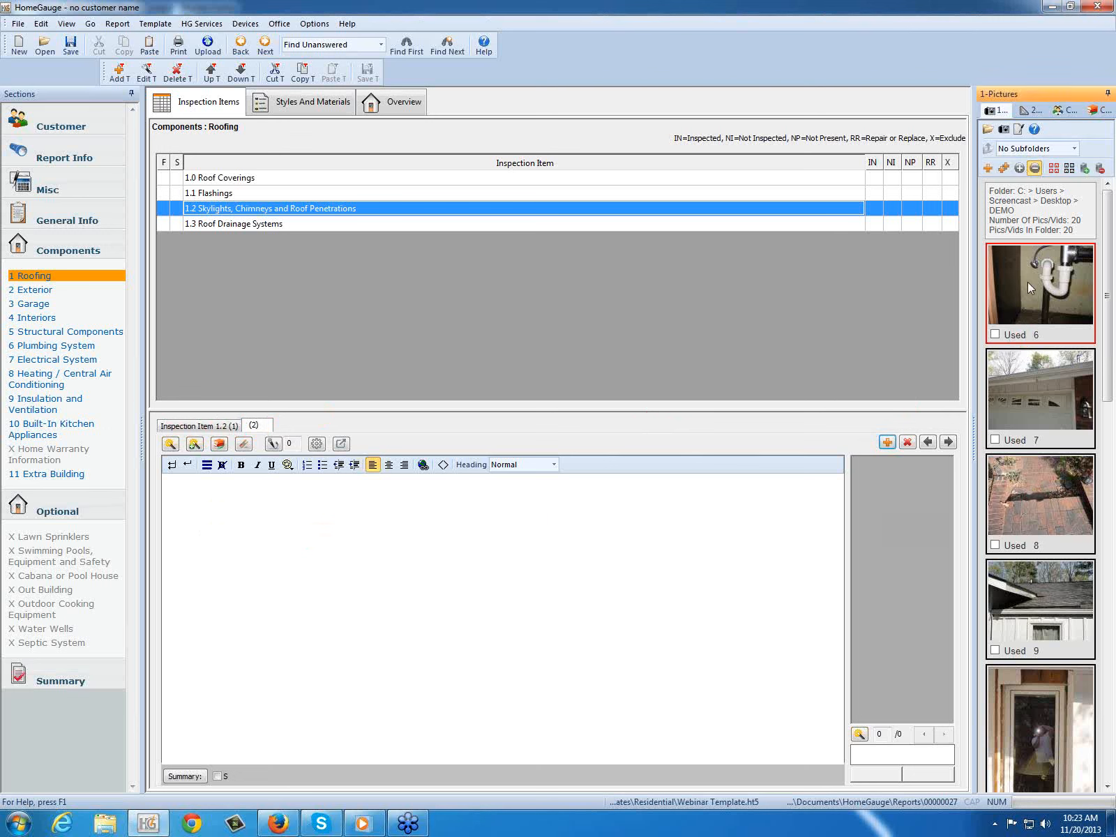
ctrl+click(1033, 395)
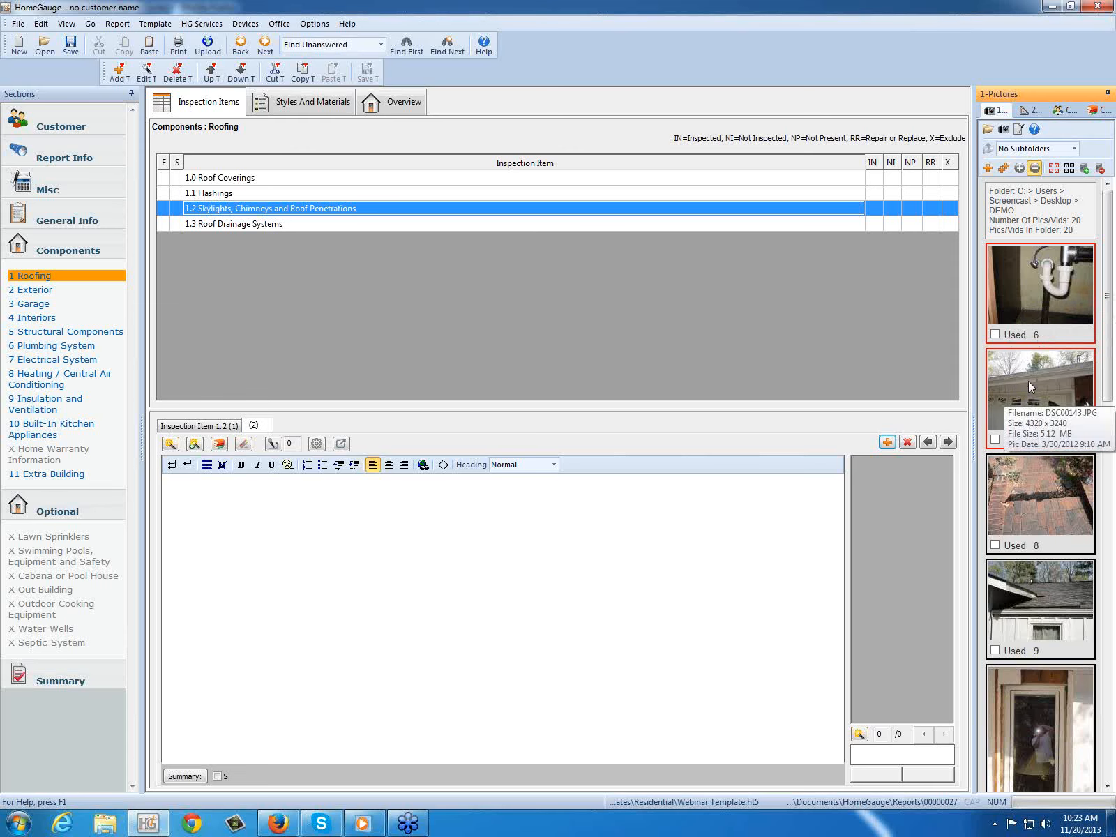
click(170, 443)
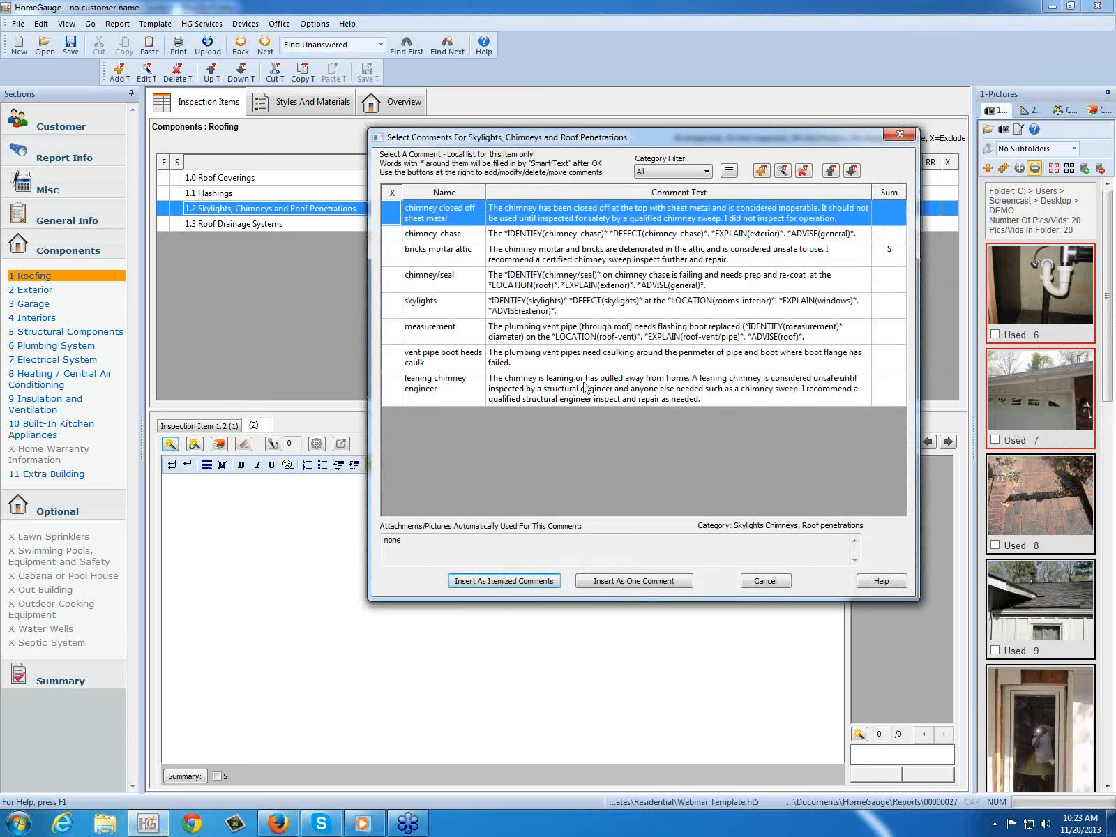
click(390, 360)
click(633, 580)
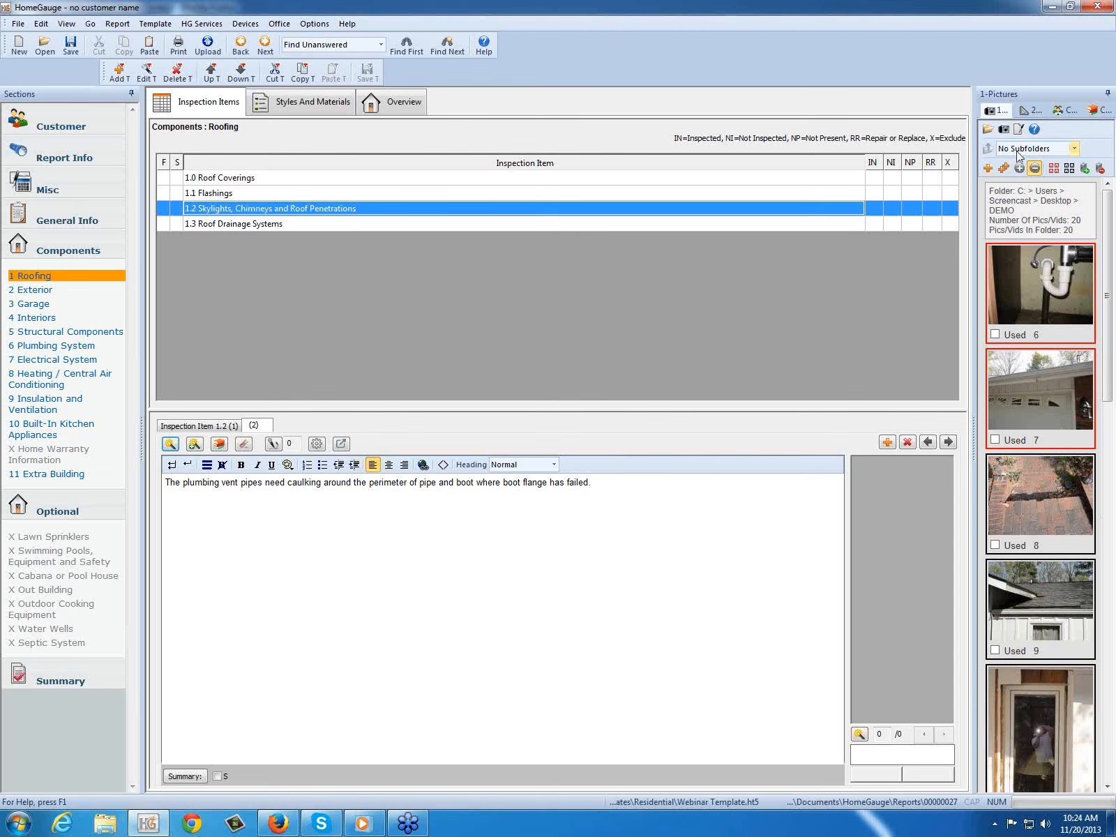
click(1005, 169)
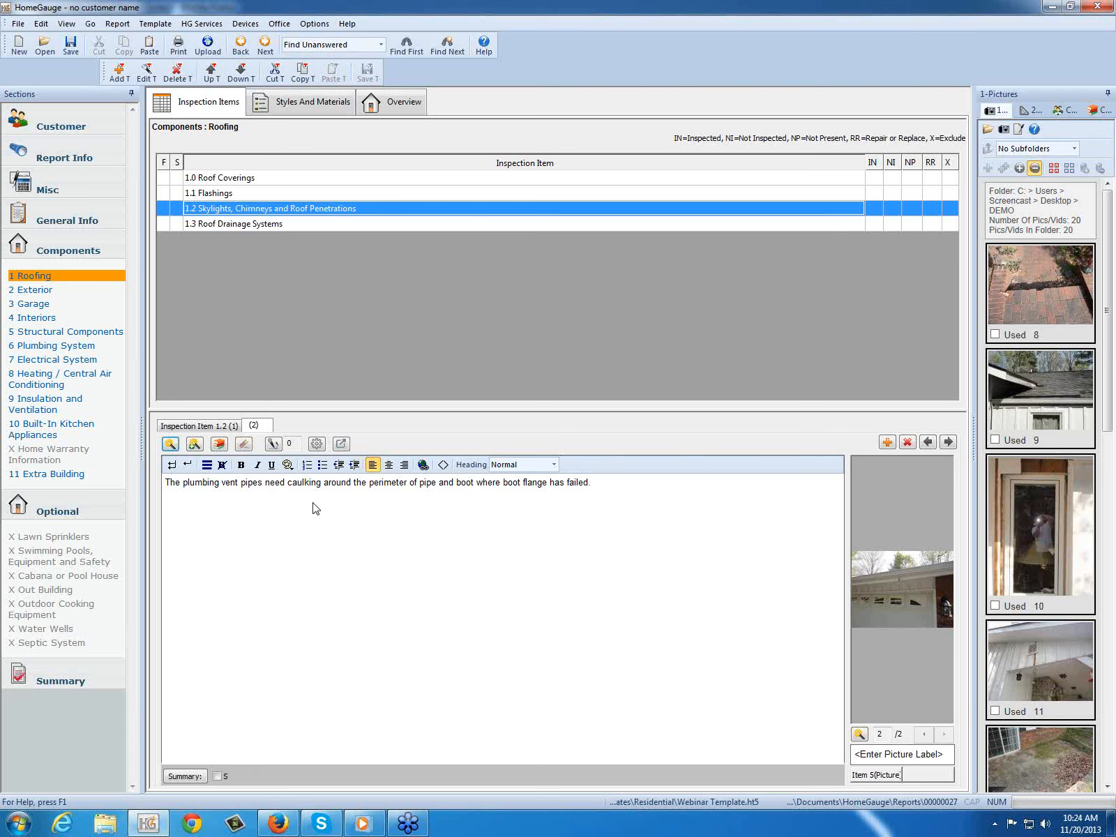
Step: Add pictures 8, 9 and 10 as section pictures in the Exterior section's overview
click(404, 105)
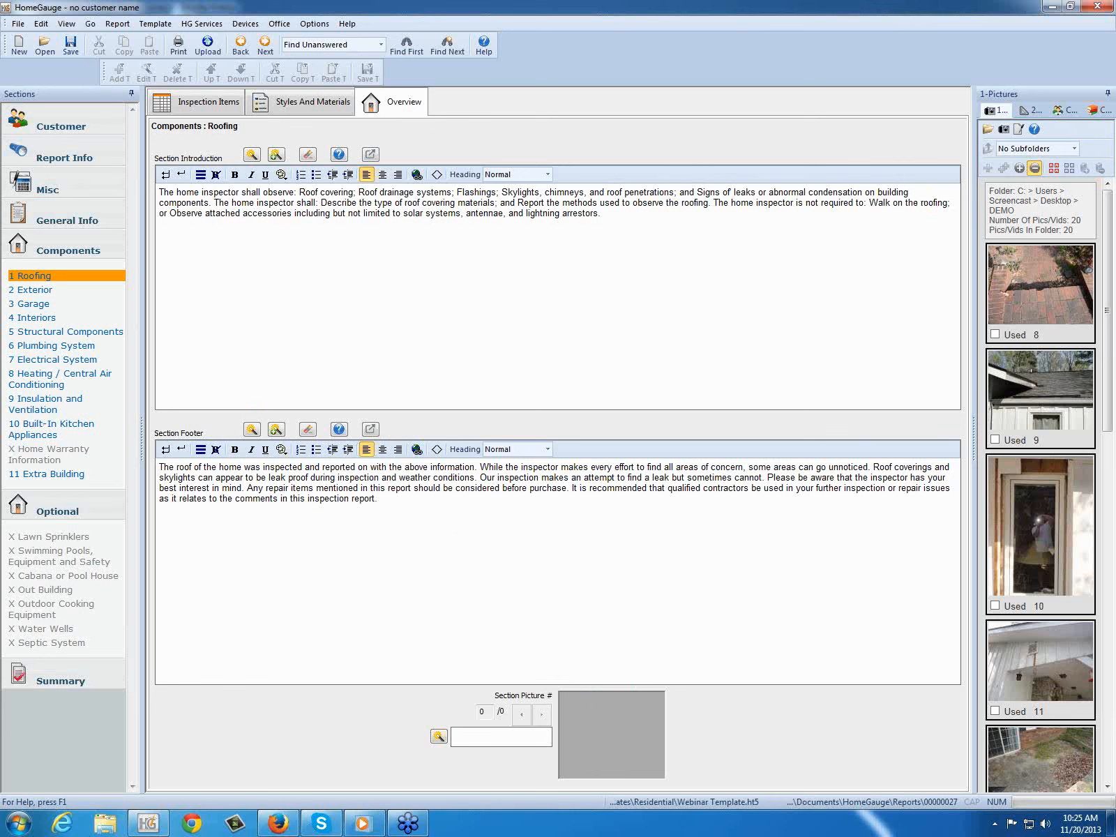
click(49, 293)
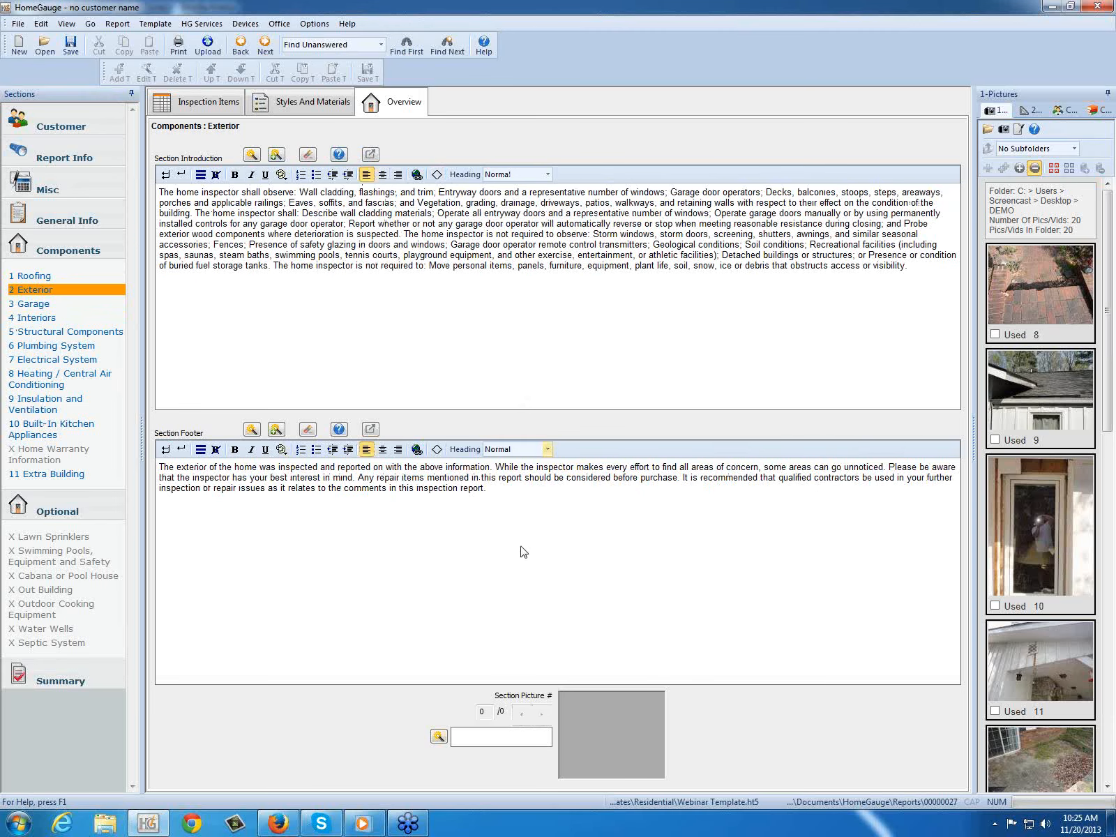
click(1035, 296)
ctrl+click(1048, 404)
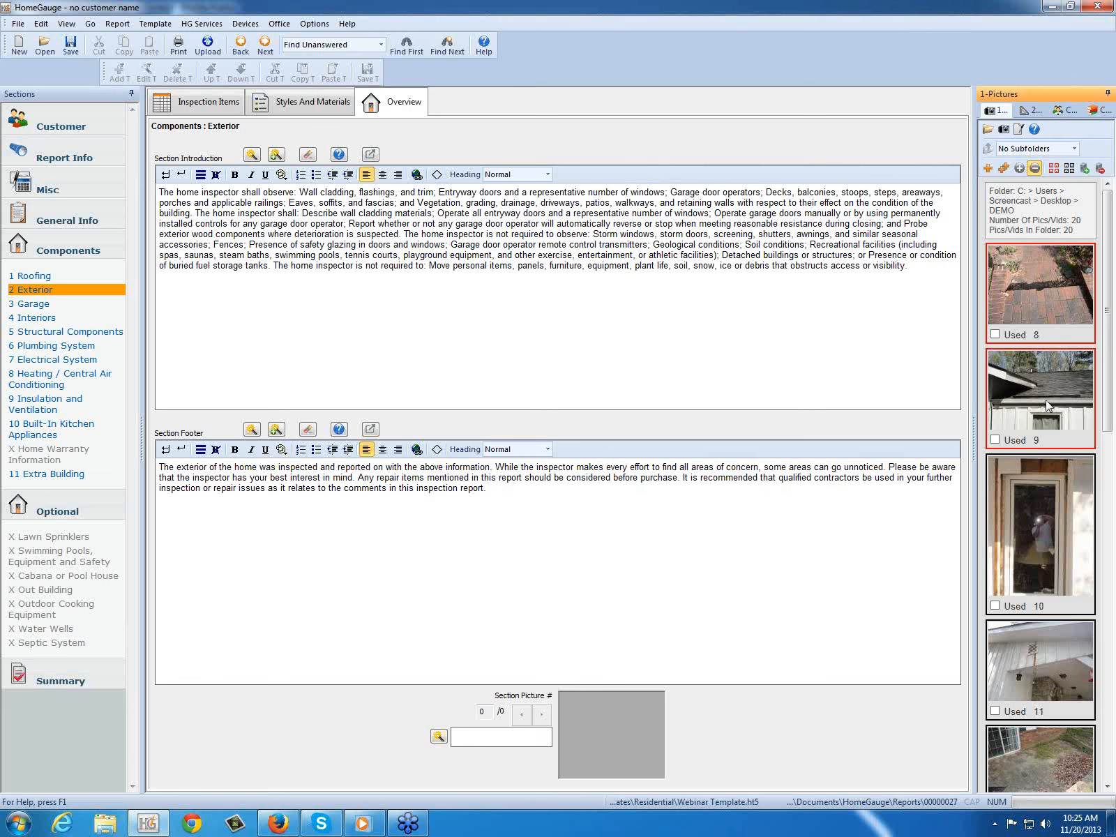
ctrl+click(1045, 490)
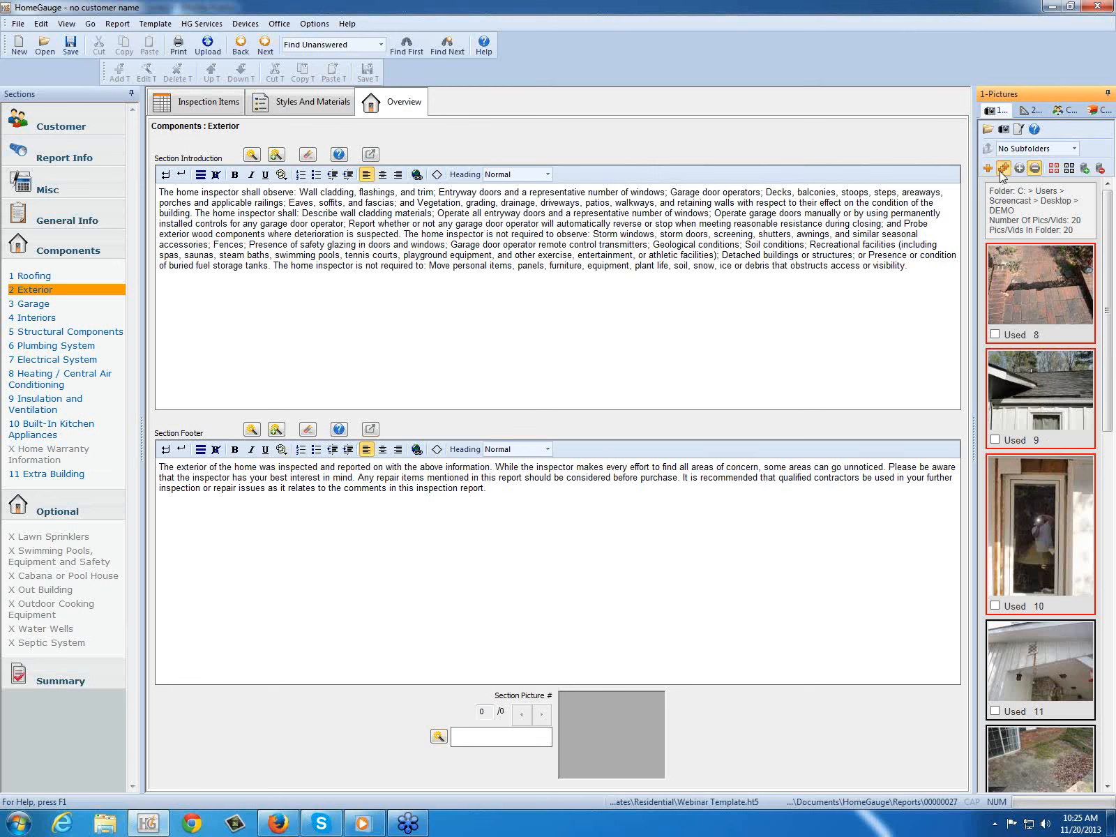
drag(985, 368, 612, 734)
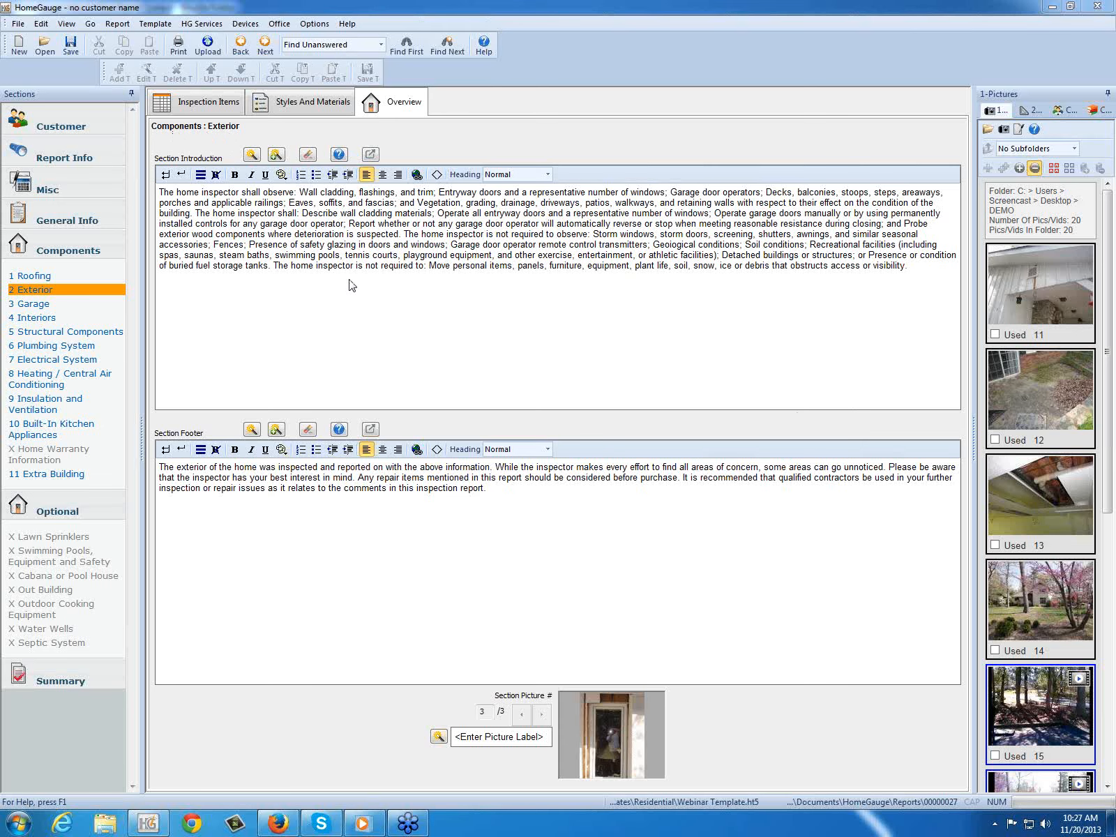
Step: Return to the Exterior inspection items, show all pictures, and review the report's photo locker folder before closing it
click(187, 108)
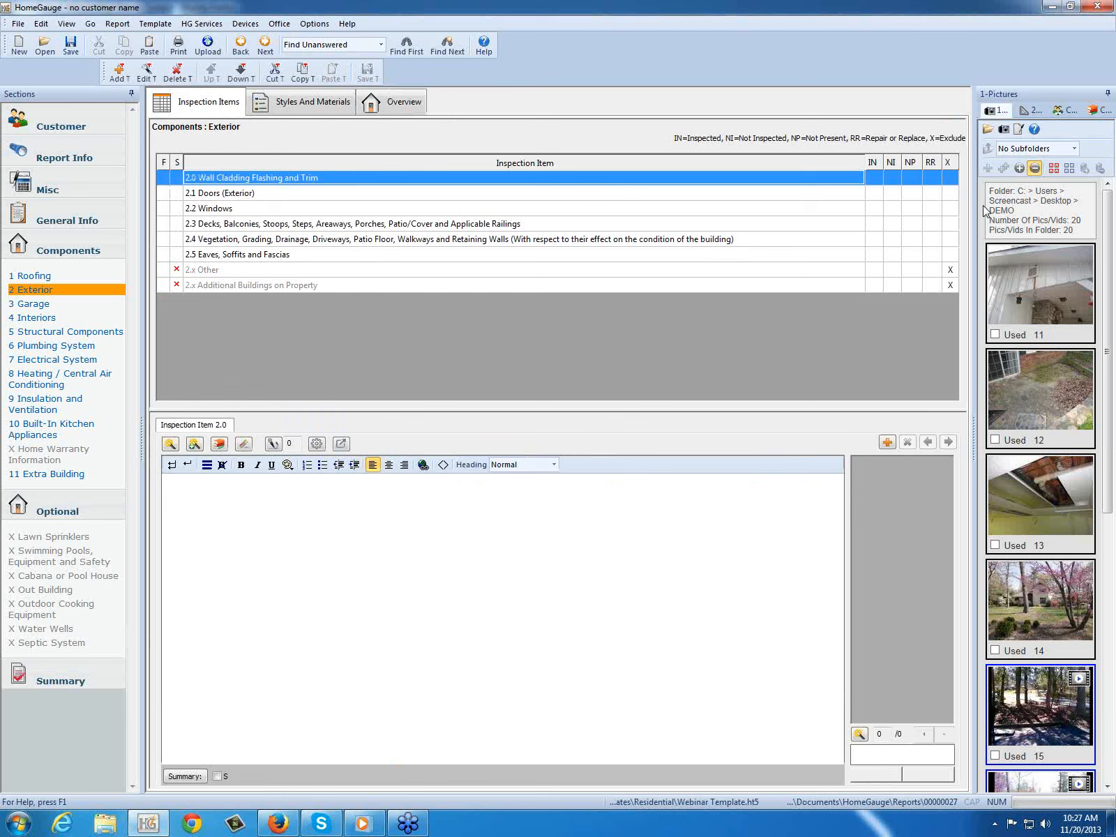
click(1020, 169)
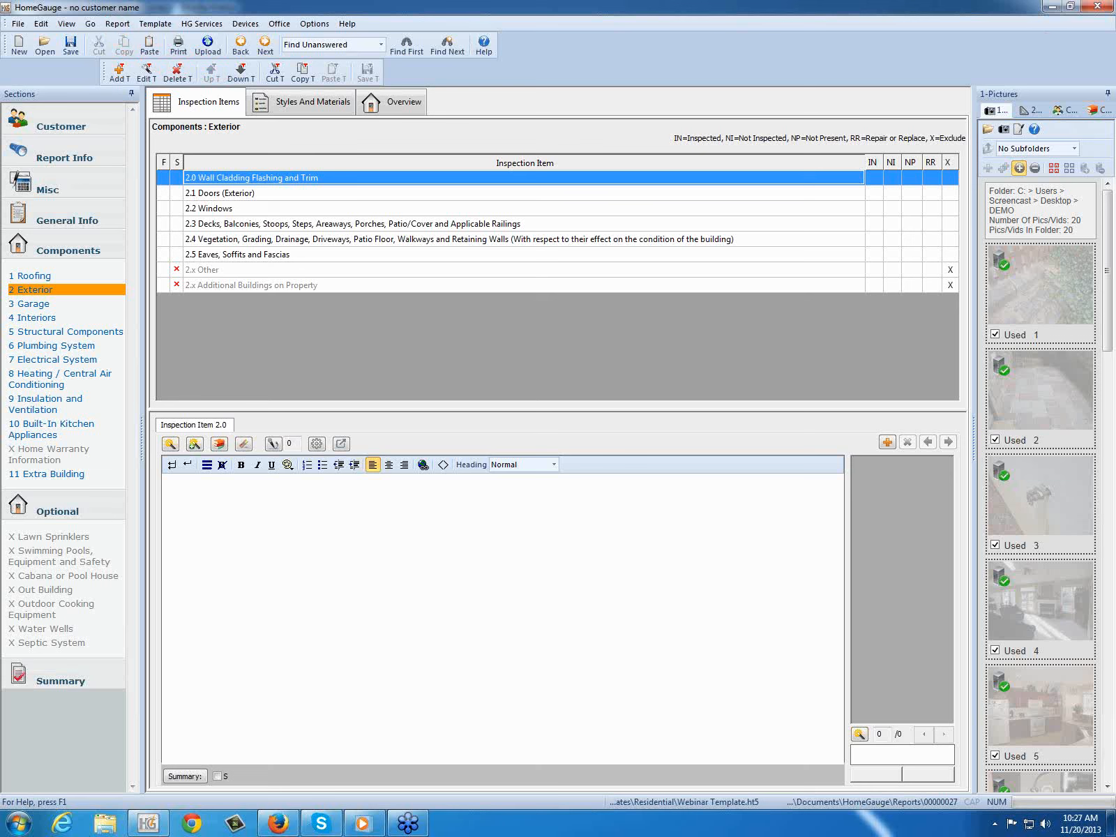
click(120, 26)
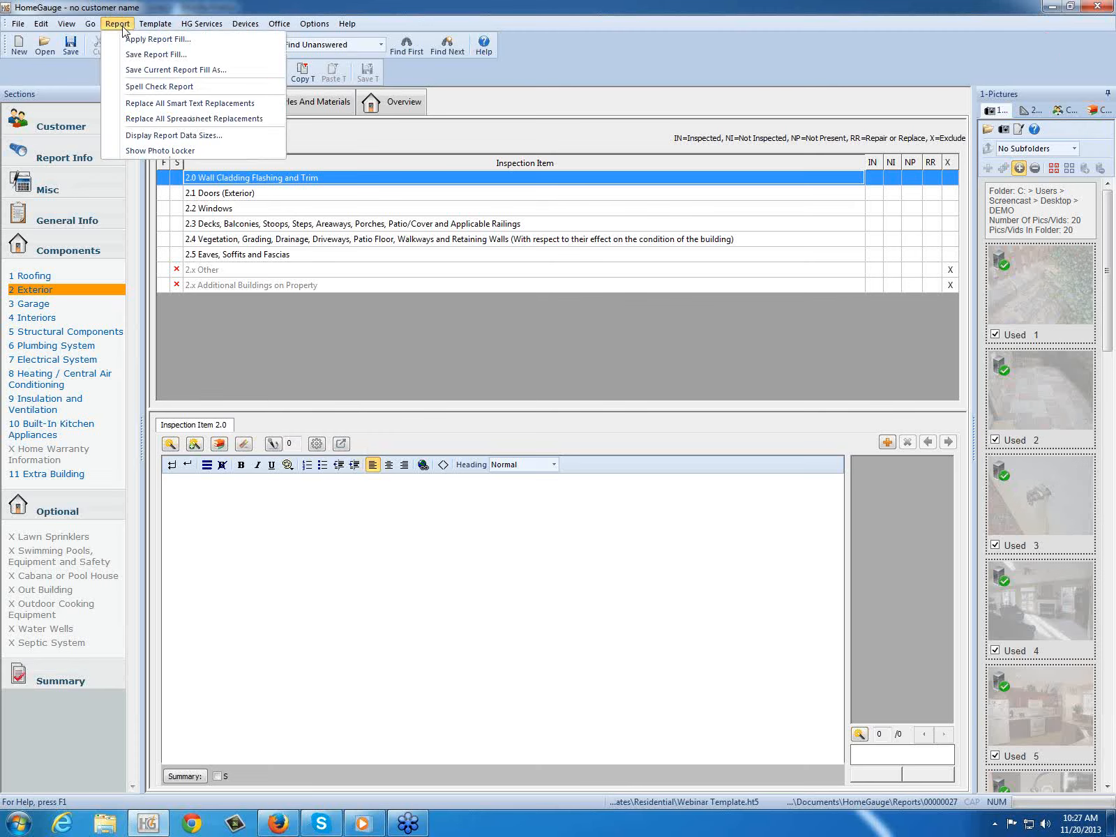
click(138, 152)
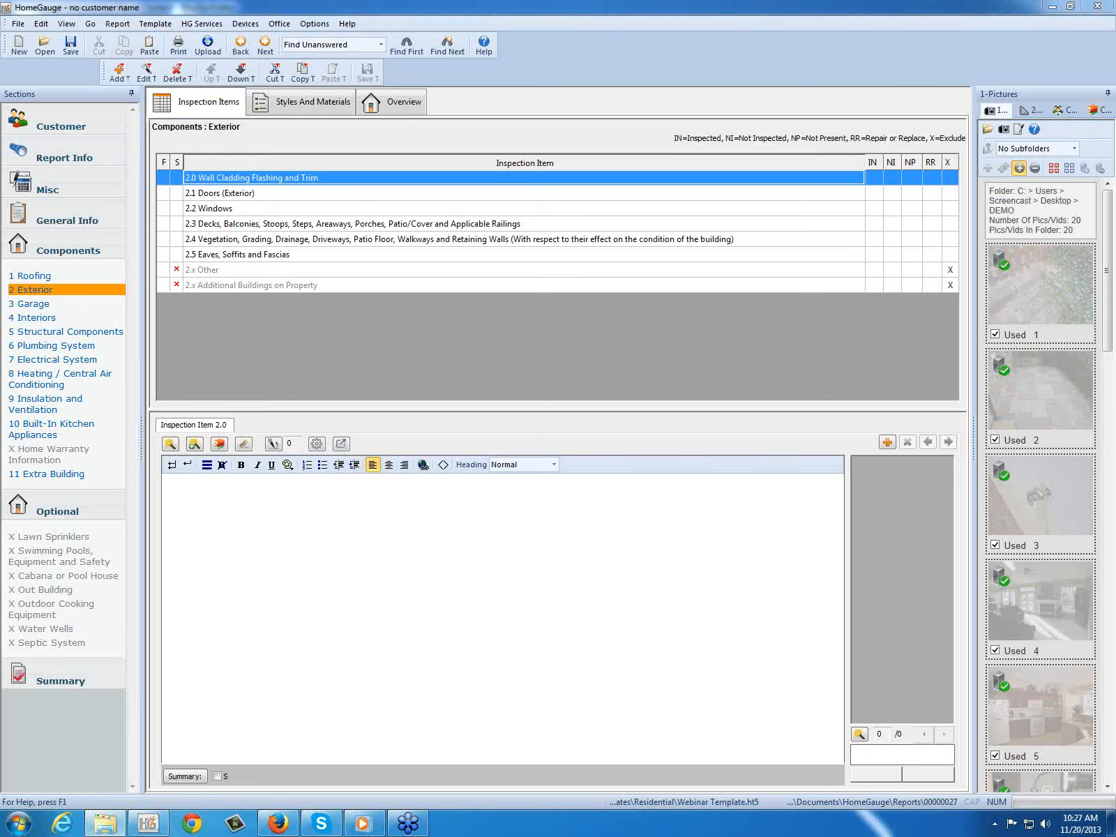
drag(1115, 109, 456, 107)
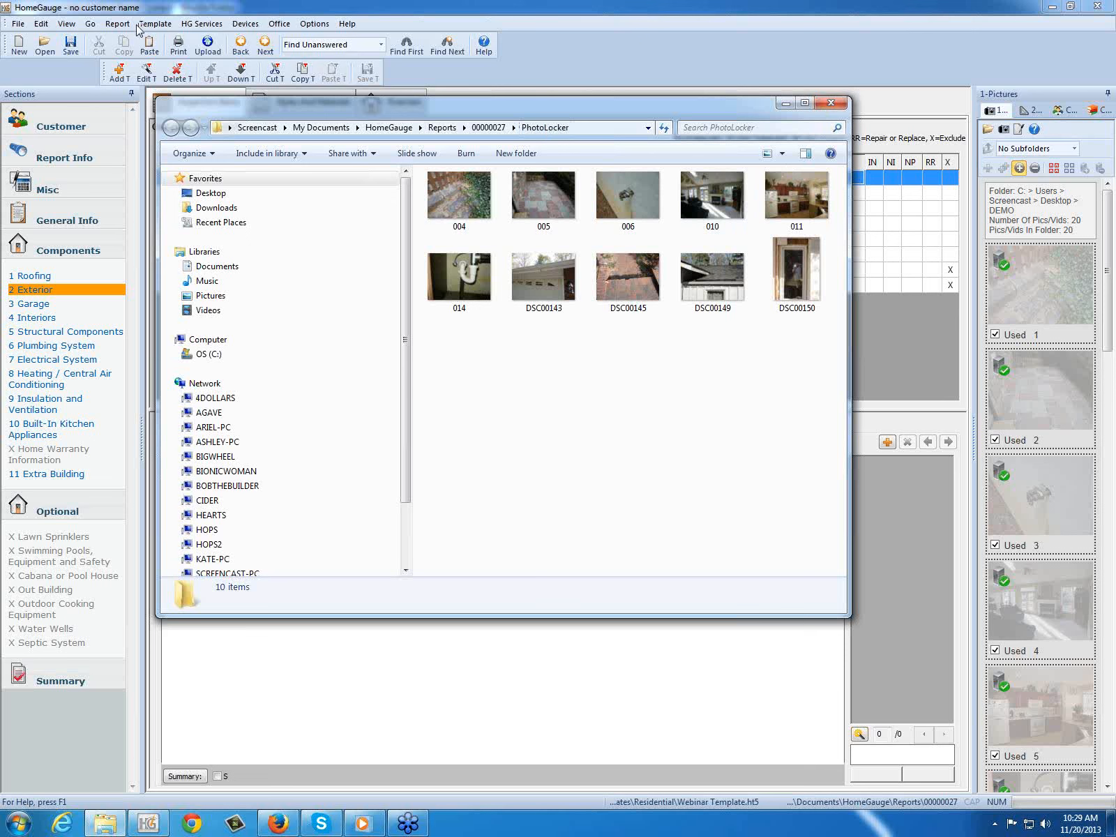
click(830, 105)
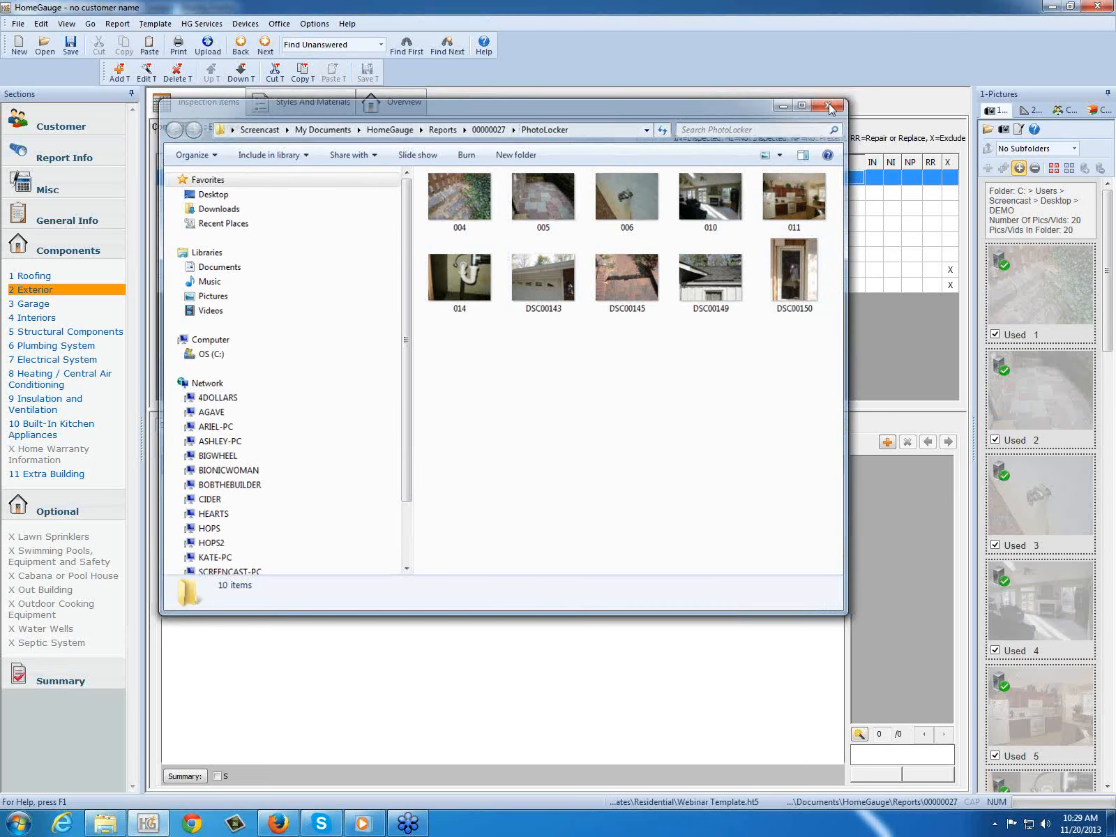
Step: Hide the used pictures, preview video 16 and insert it as a cover page picture in General Info
click(1035, 169)
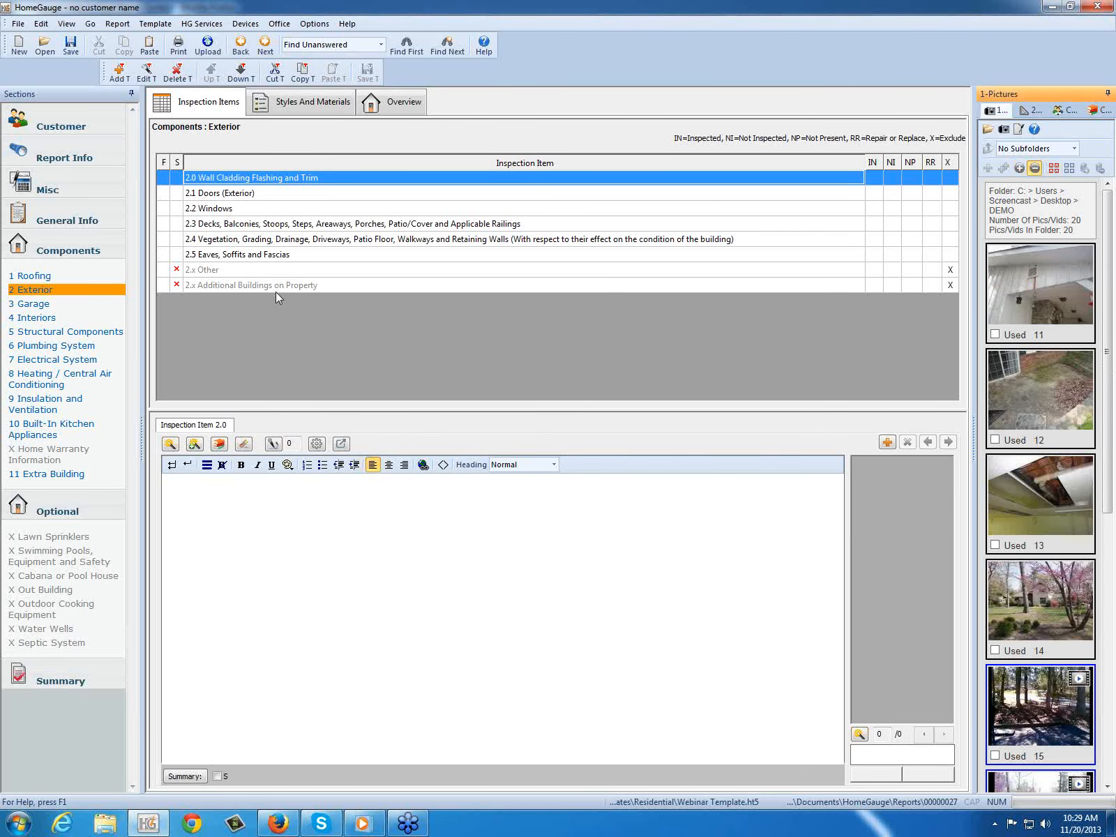
click(48, 218)
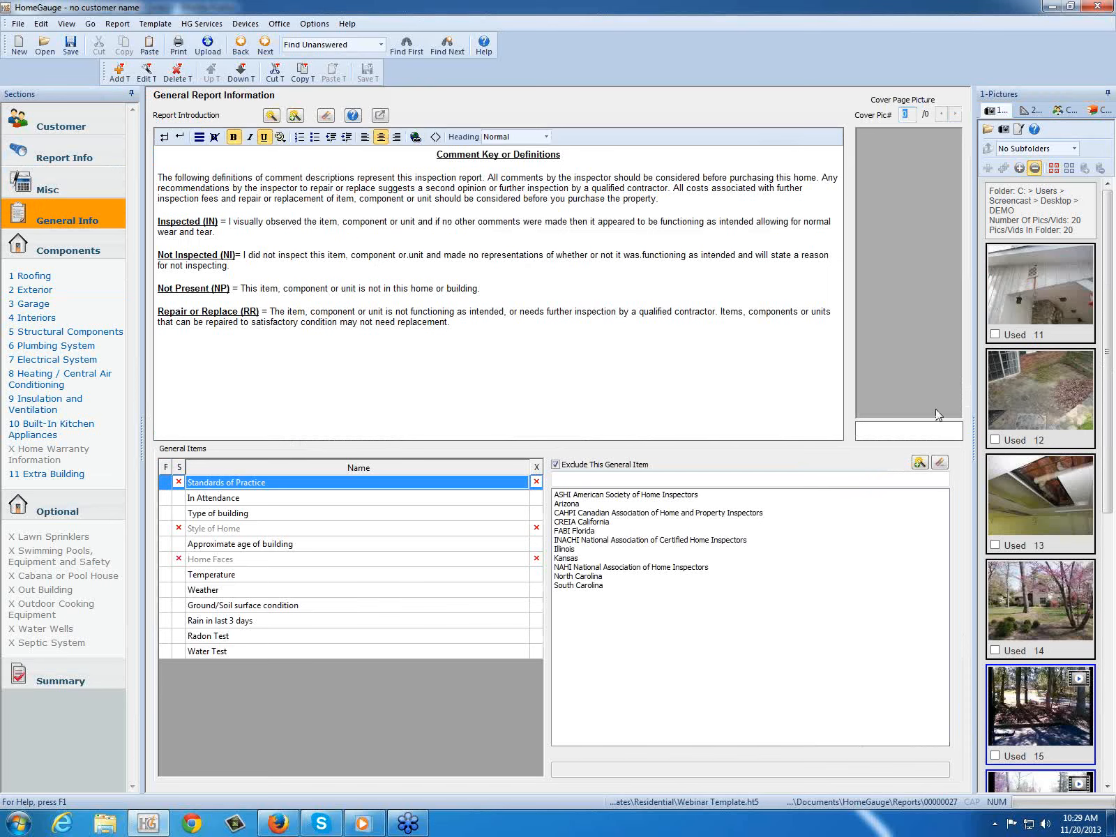
drag(1111, 476, 1111, 643)
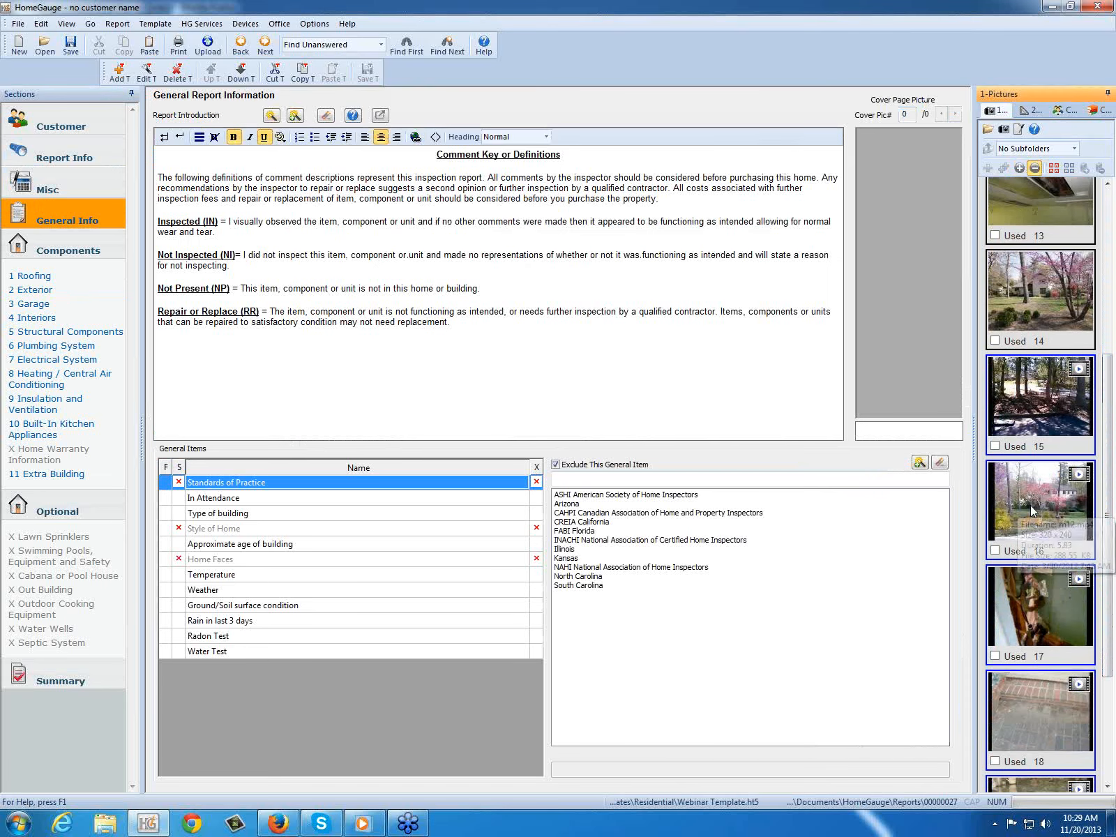
mouse_move(1031, 501)
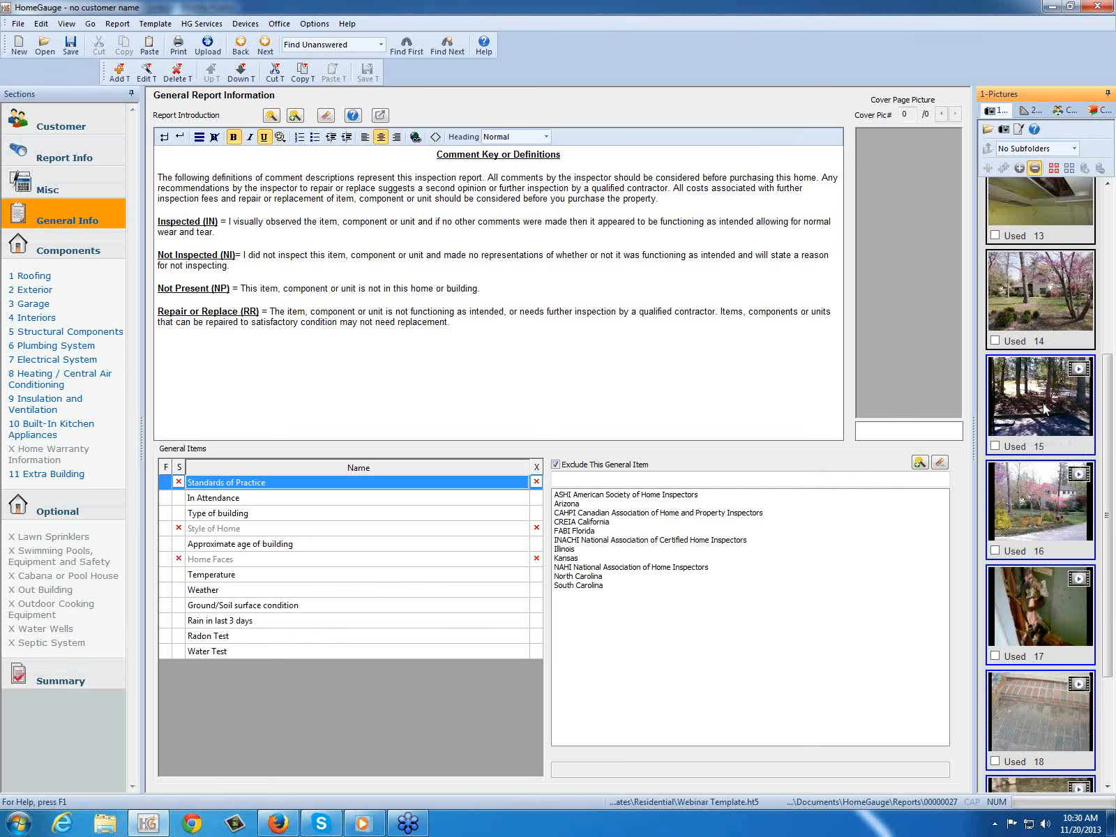
mouse_move(1045, 409)
double_click(1039, 501)
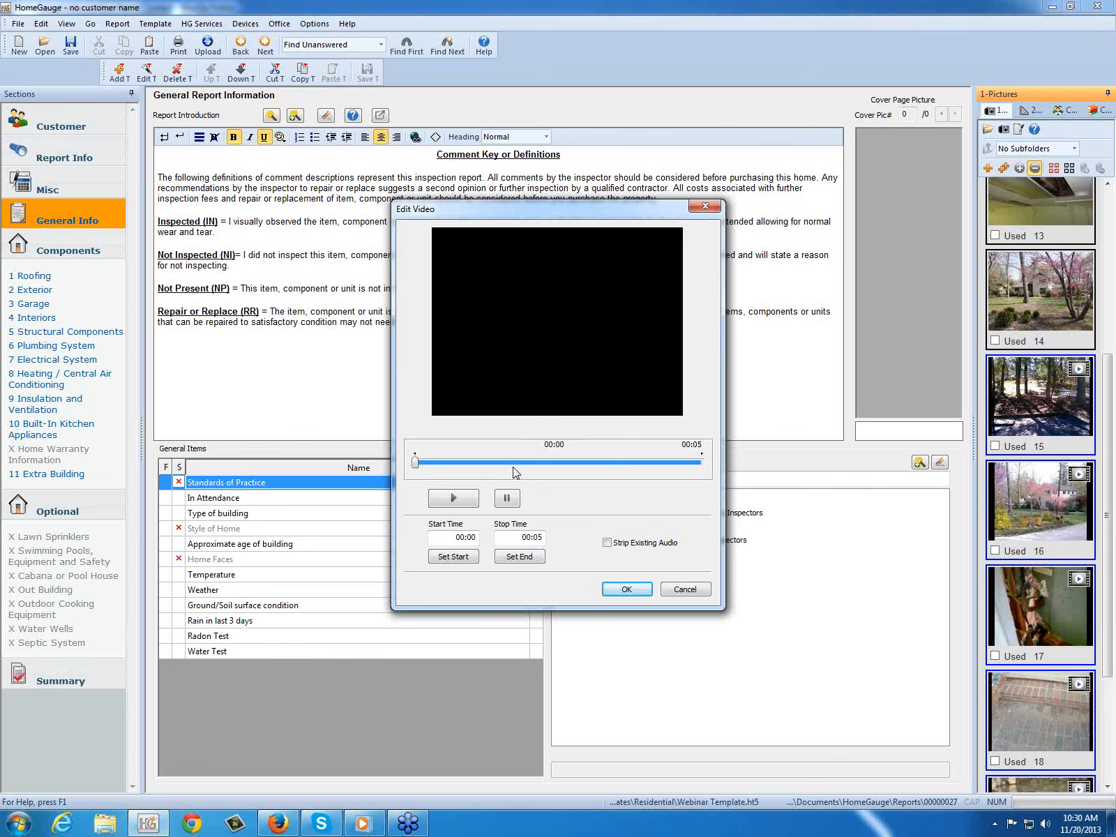
click(454, 498)
click(632, 594)
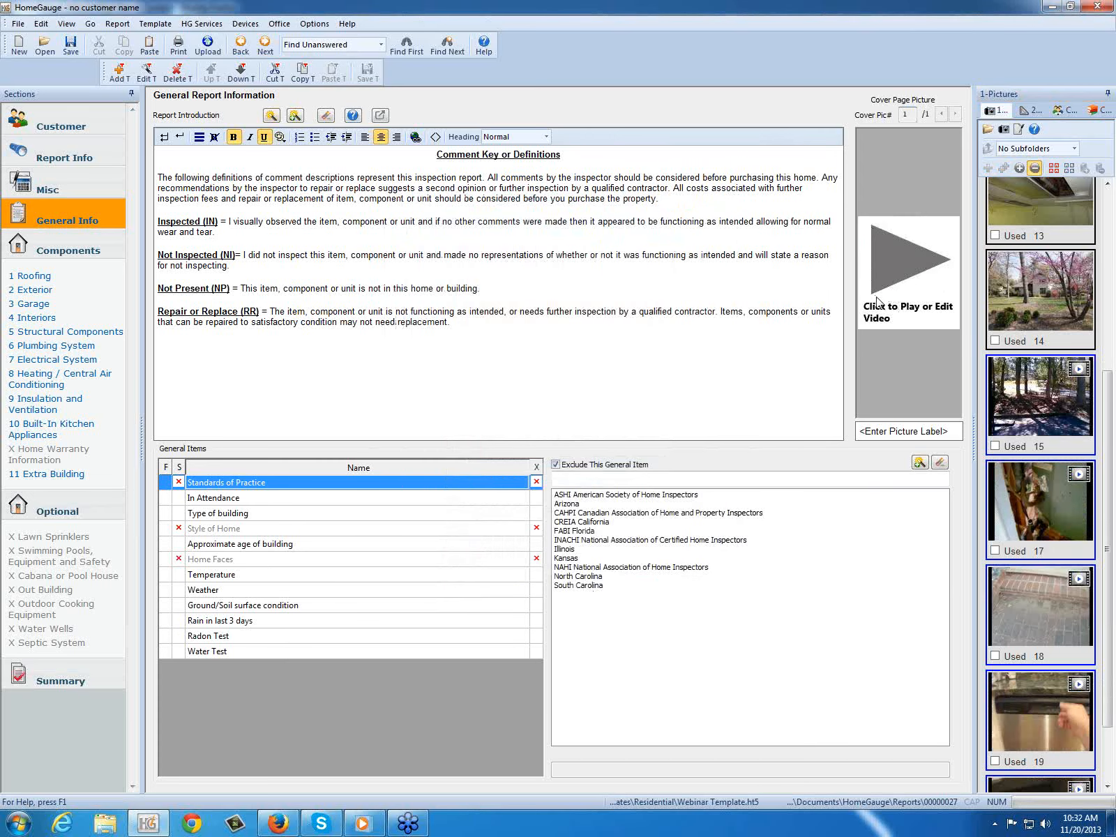
Step: Clear the placeholder text from the cover video's picture label
click(900, 431)
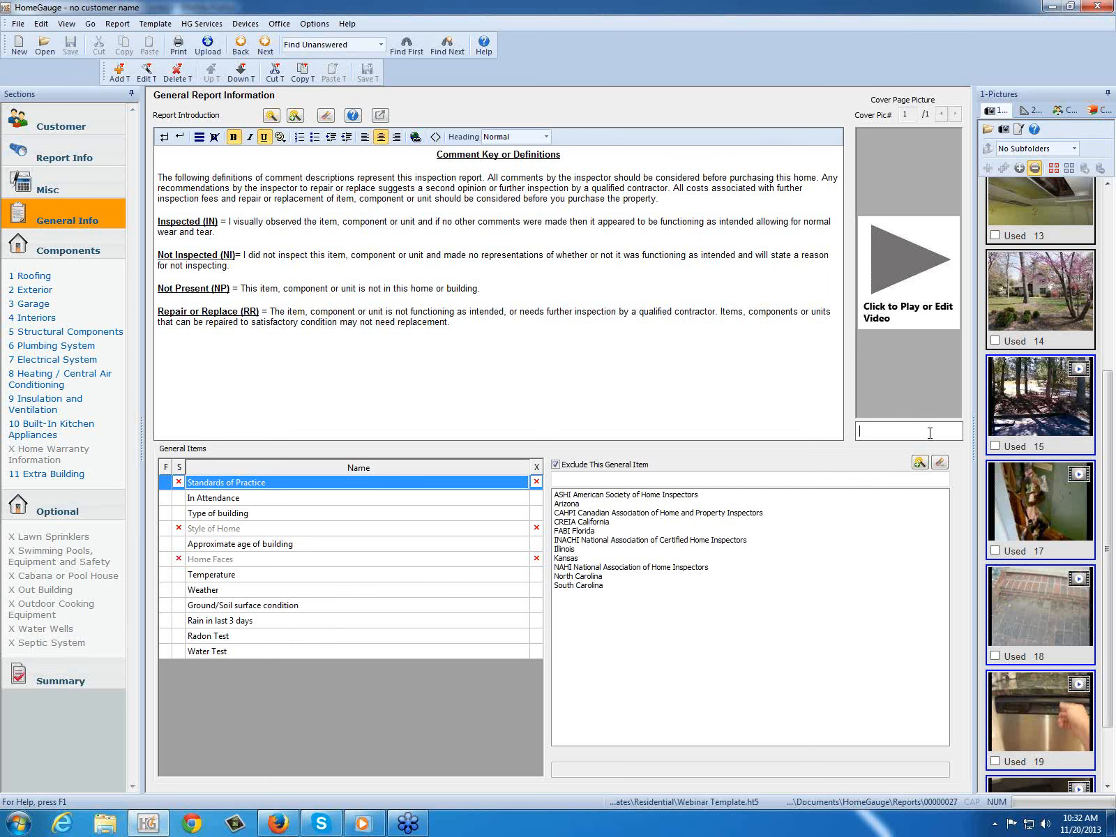
click(742, 407)
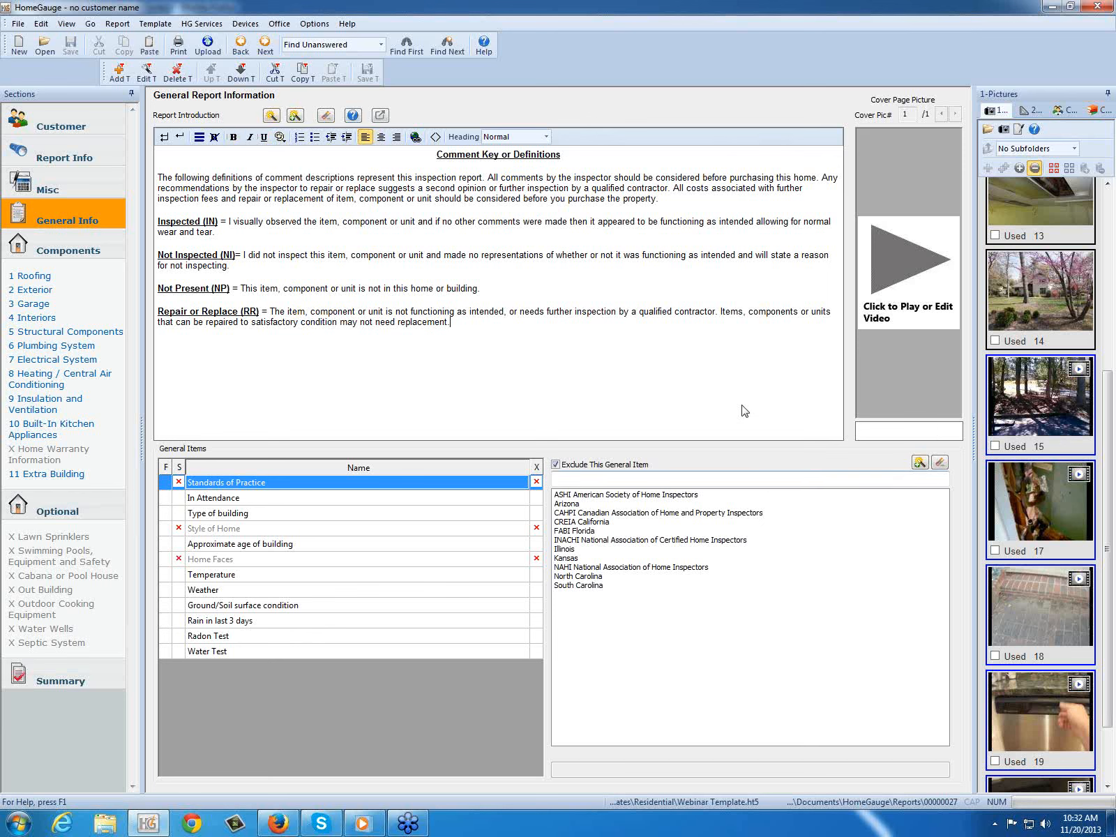
click(874, 431)
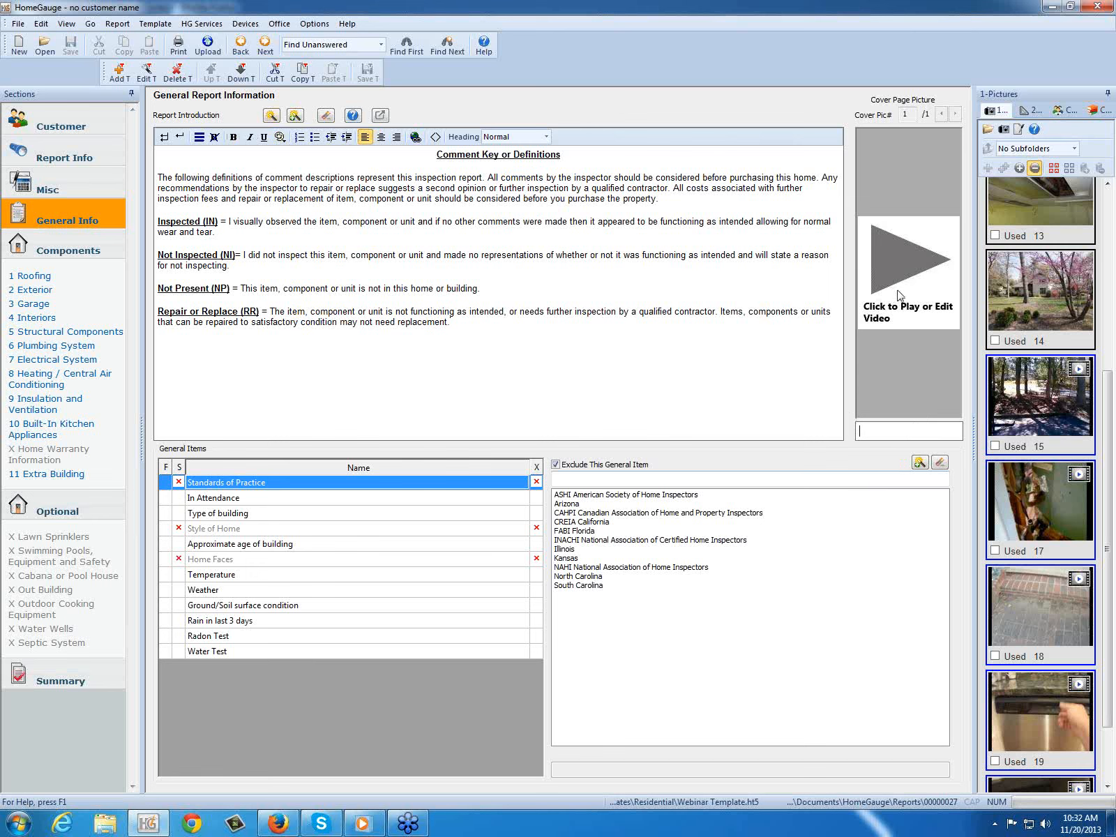
Step: Insert picture 14 as a second cover page picture, and return to the first cover picture
double_click(1043, 294)
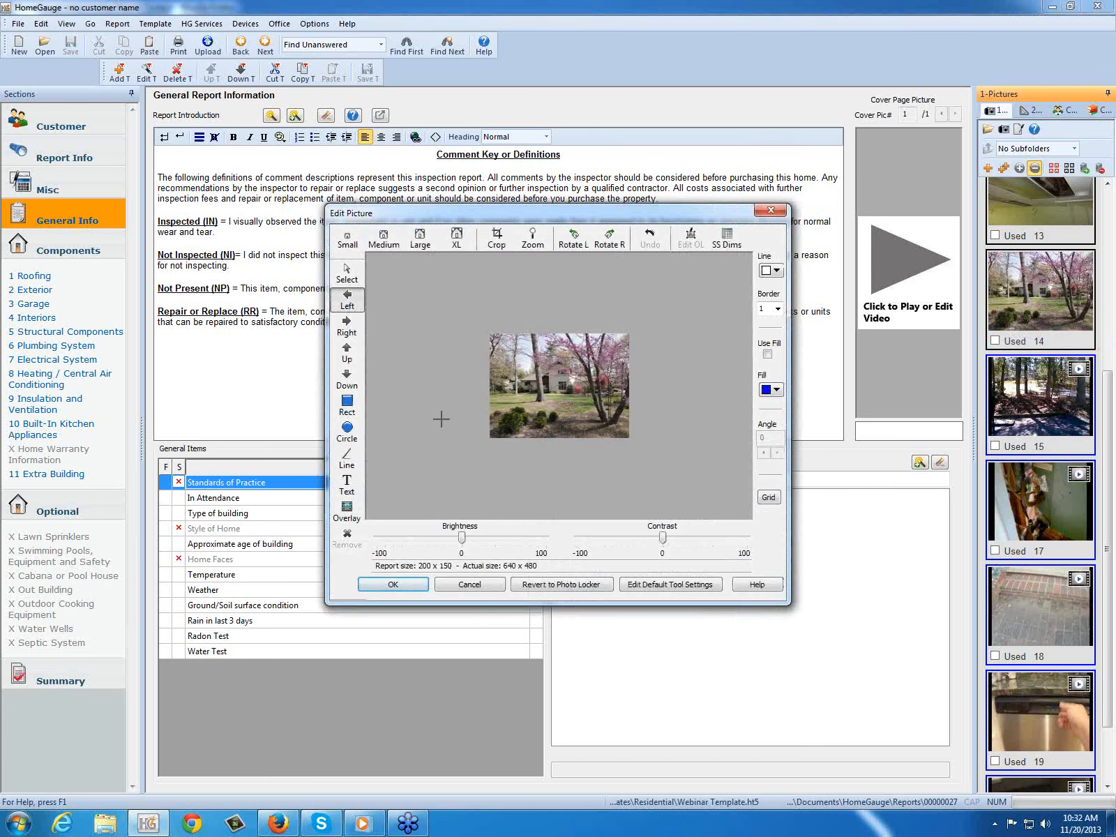
click(436, 246)
click(393, 585)
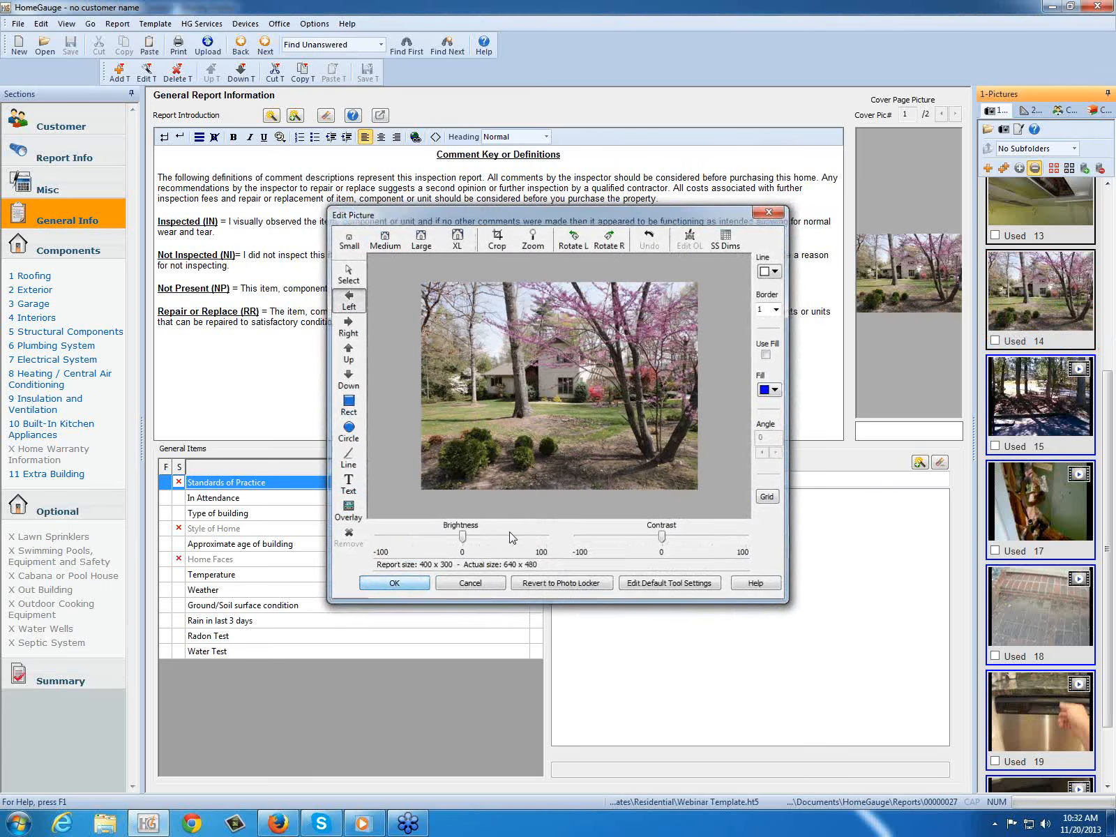
click(941, 114)
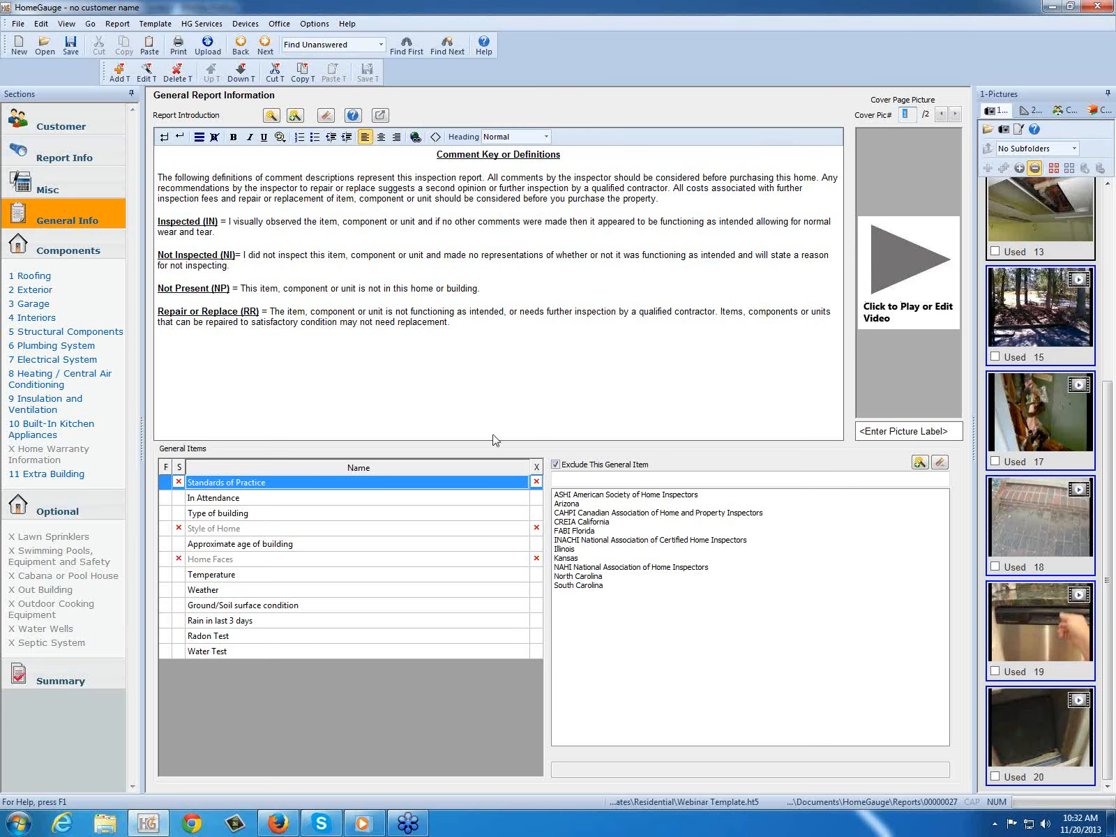
Step: Select Exterior item 2.4 and open video 15 for editing and playback
click(28, 275)
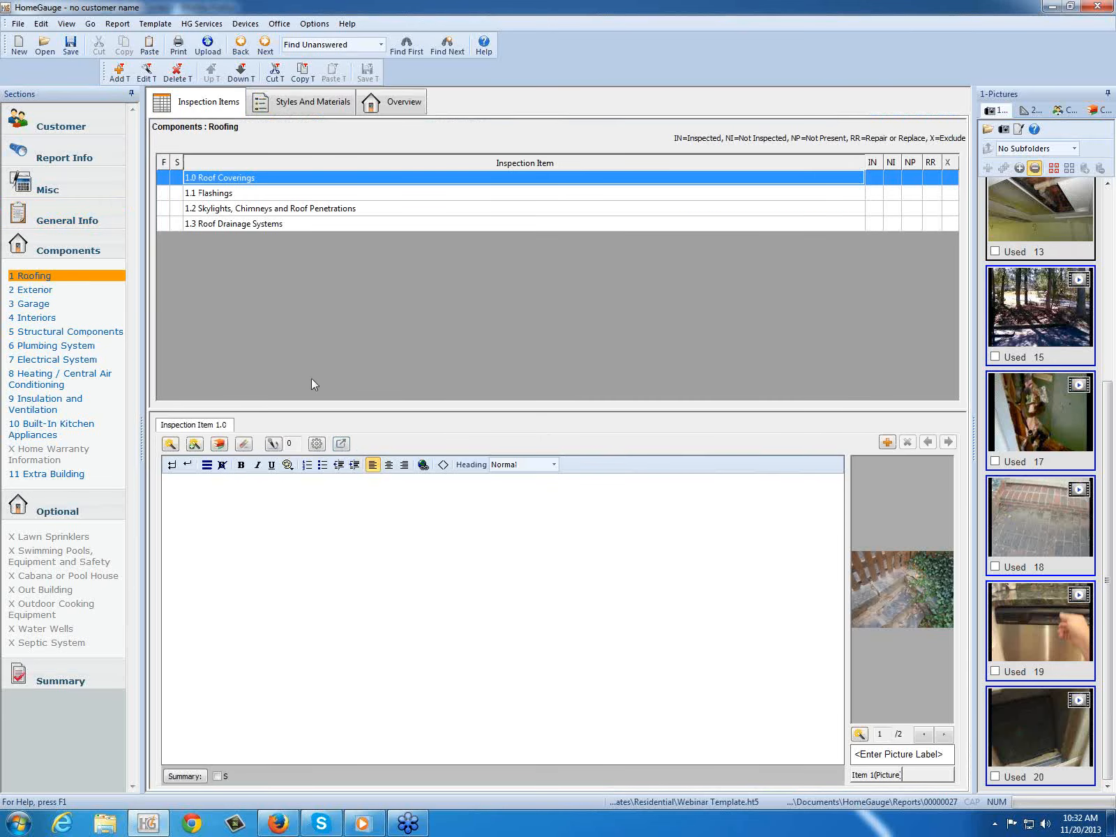
click(46, 304)
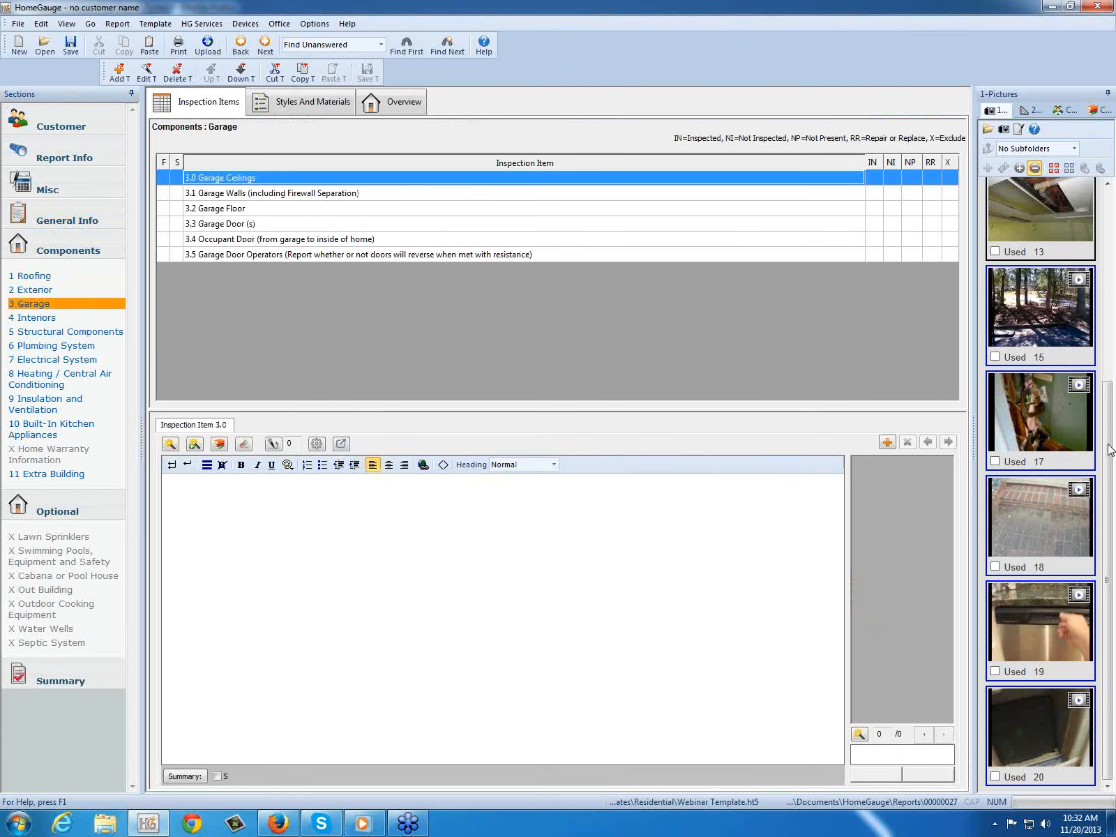
mouse_move(1039, 319)
click(63, 290)
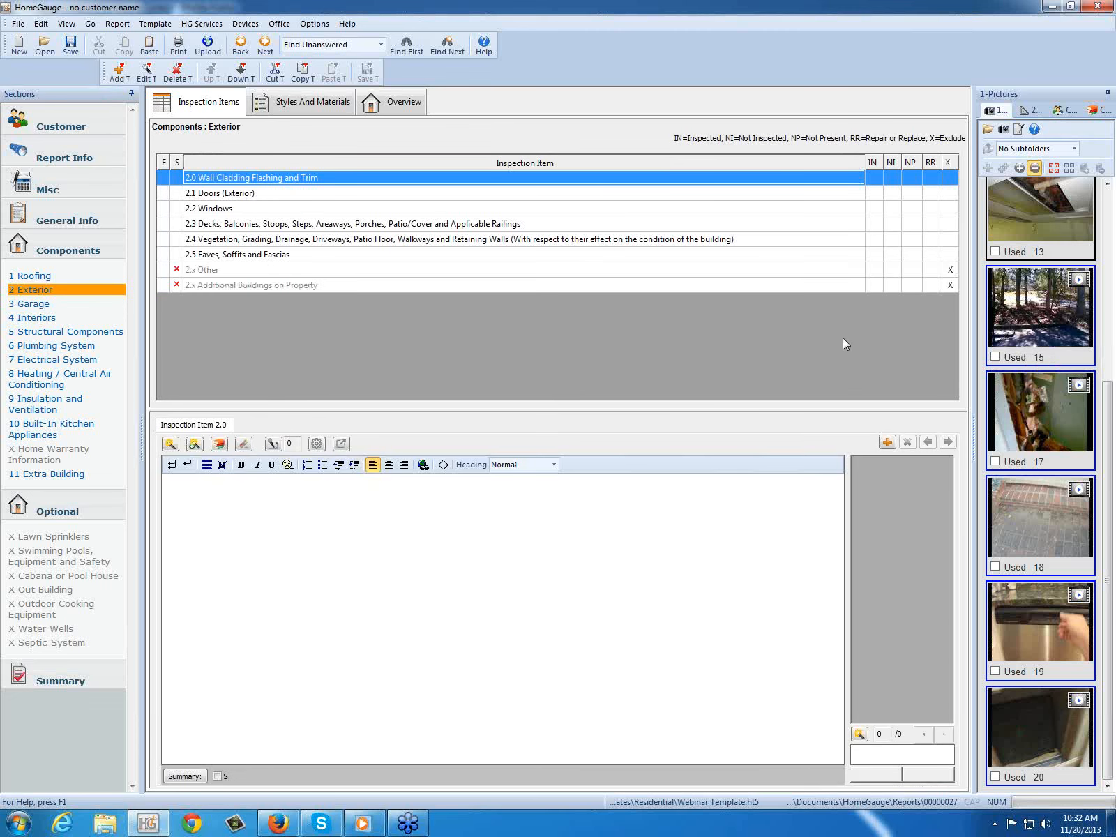
click(241, 239)
click(1034, 315)
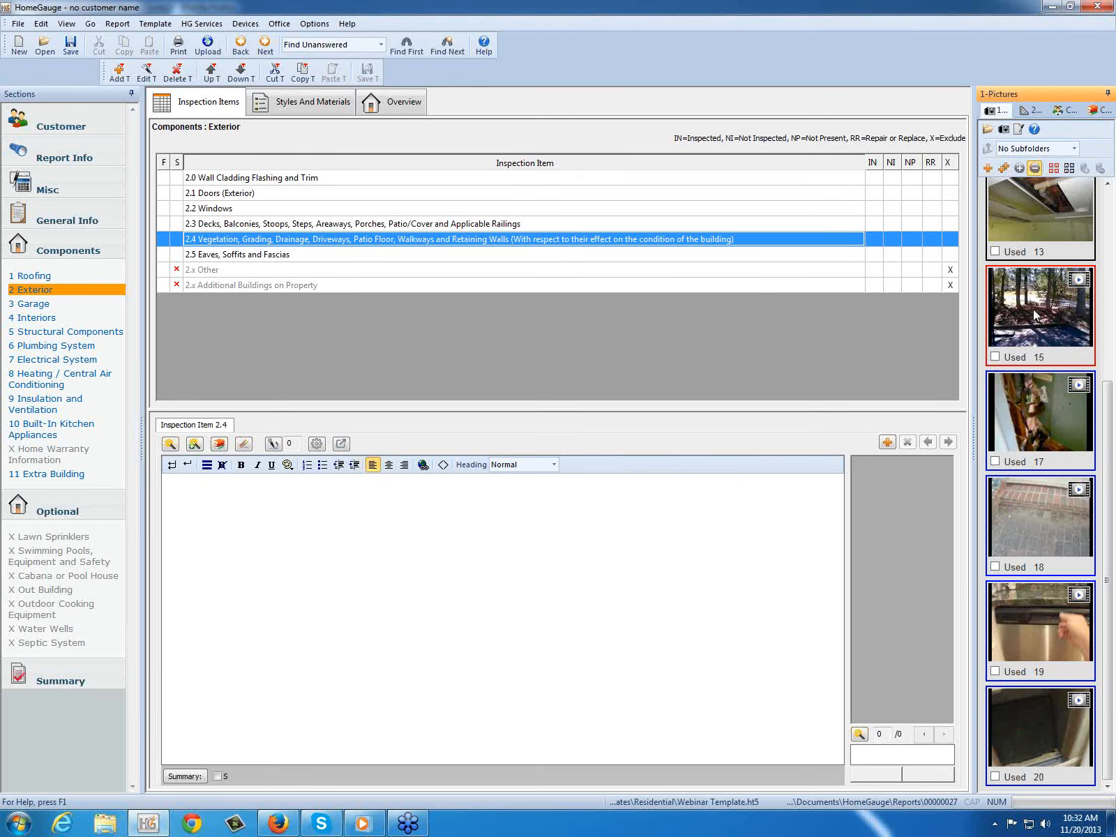
double_click(1034, 315)
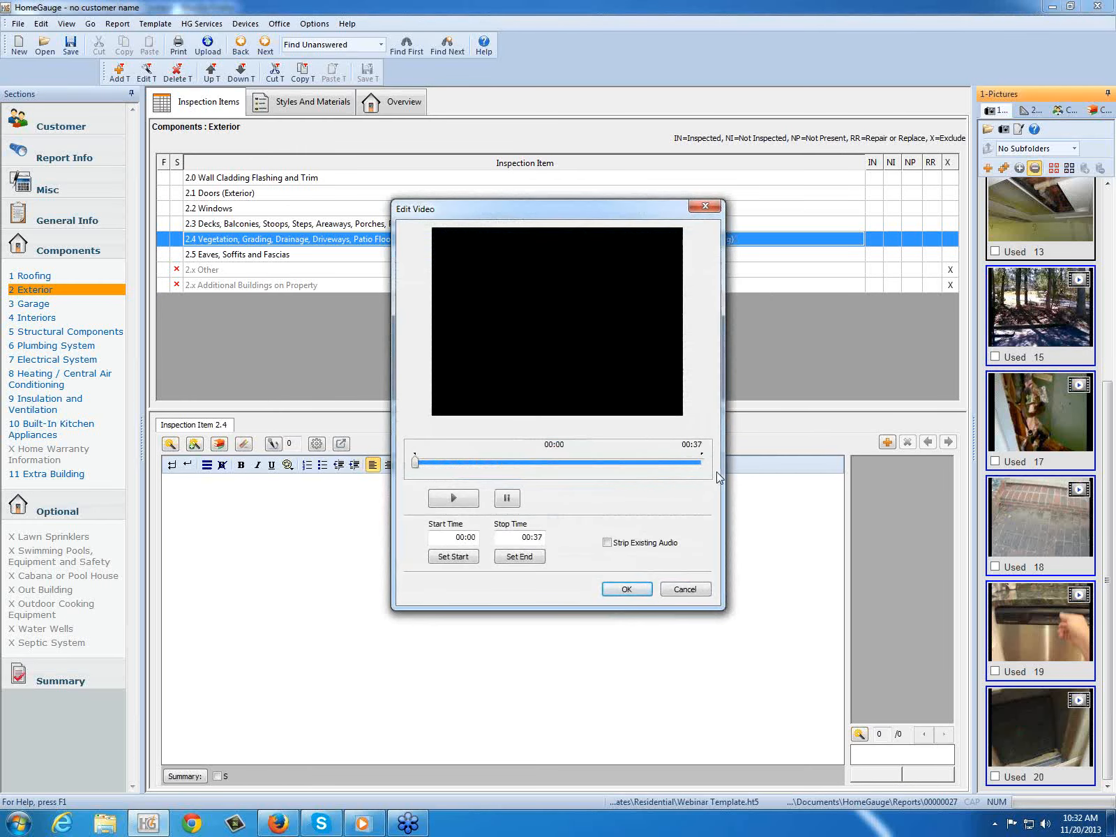
click(451, 502)
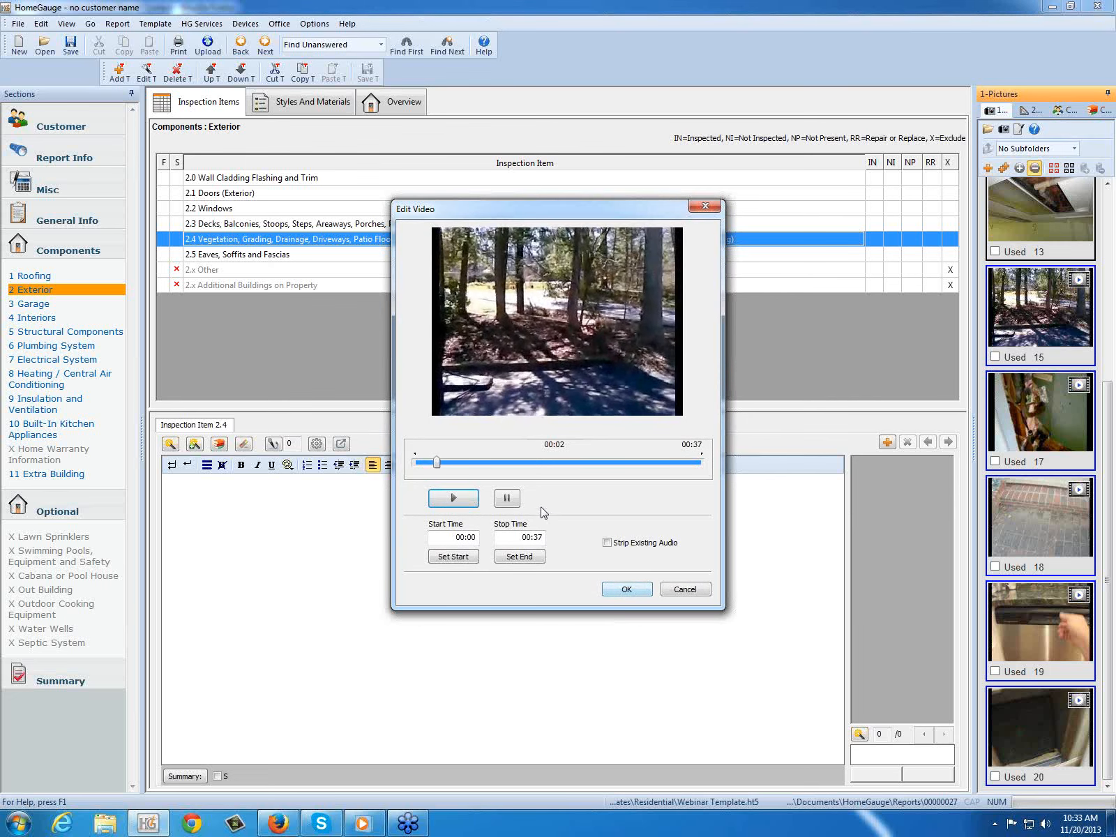
Step: Turn Strip Existing Audio on and off for video 15, and toggle muting of the system volume
click(608, 543)
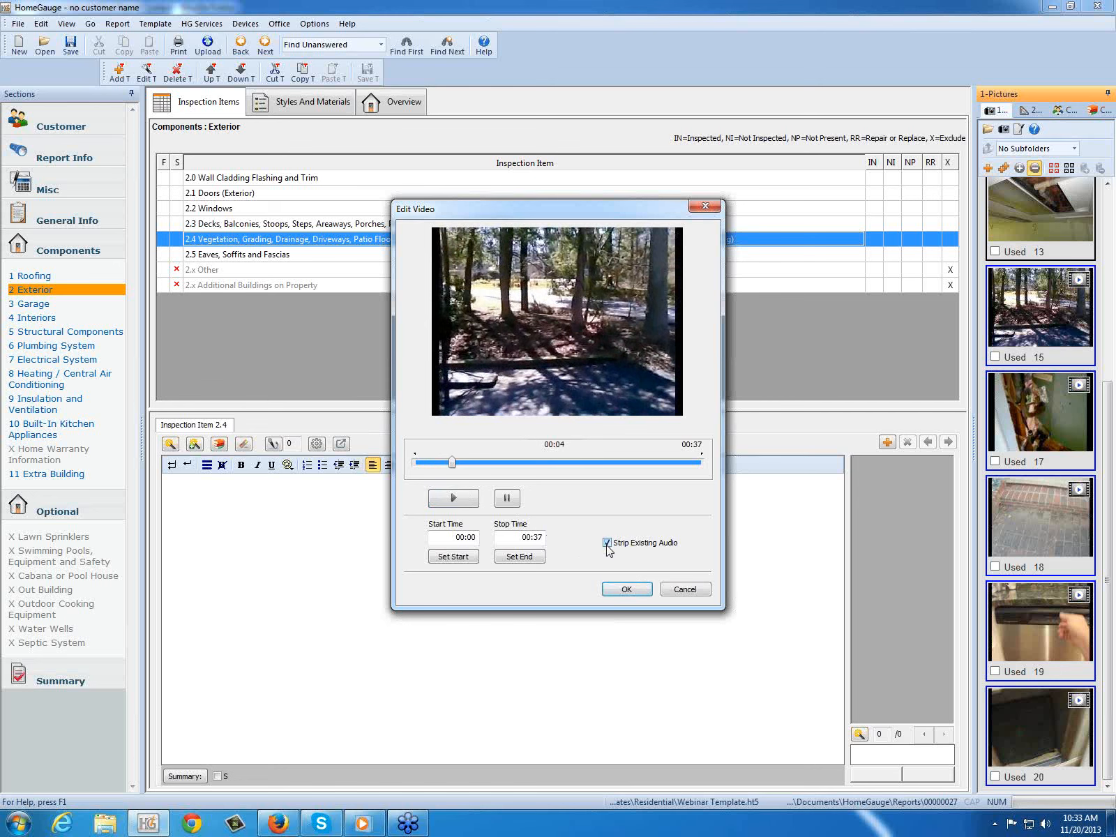
click(607, 544)
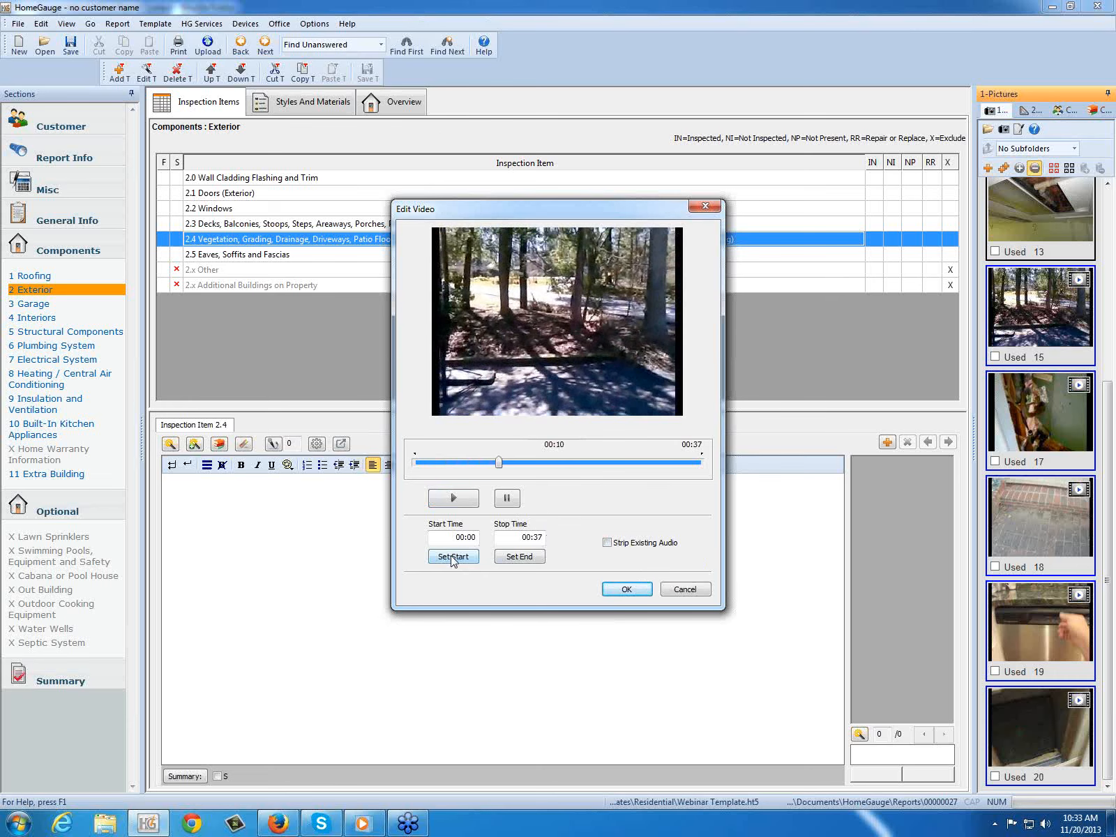
click(1045, 824)
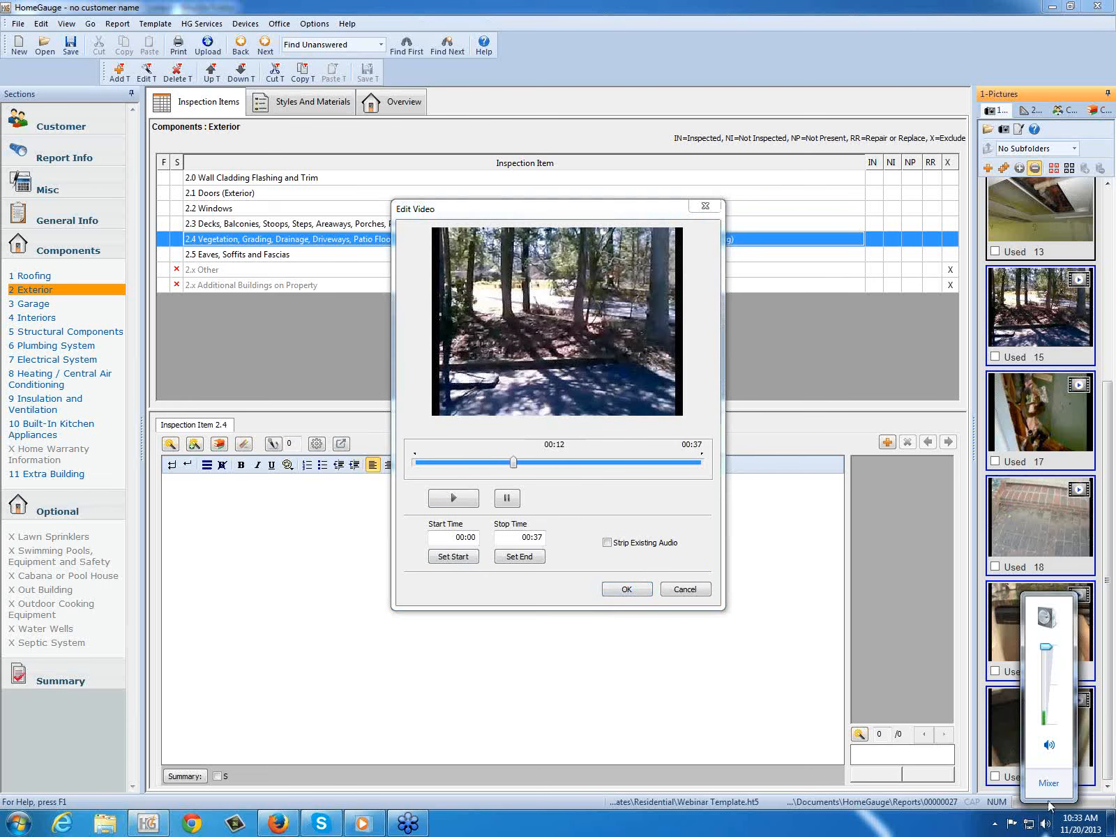
click(1049, 747)
click(1048, 747)
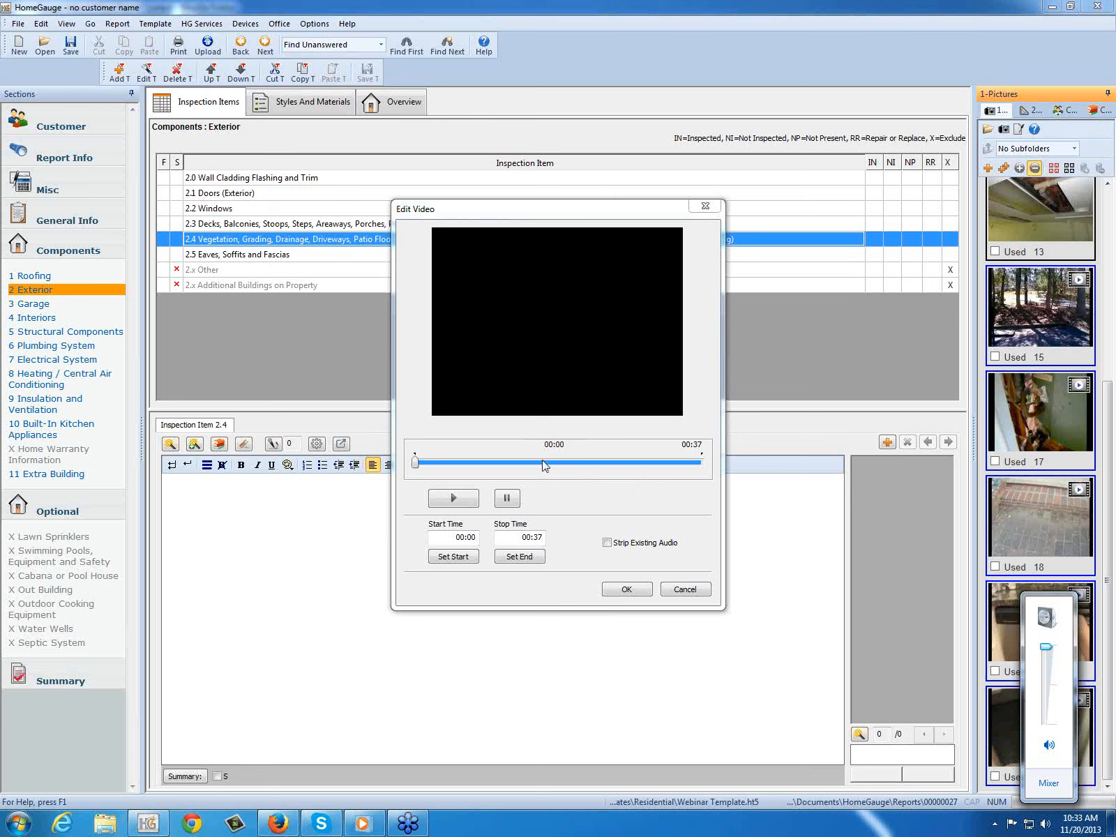
Step: Try to insert video 15 into item 2.4 with its existing audio stripped and trimmed from 00:03 to 00:09
click(608, 543)
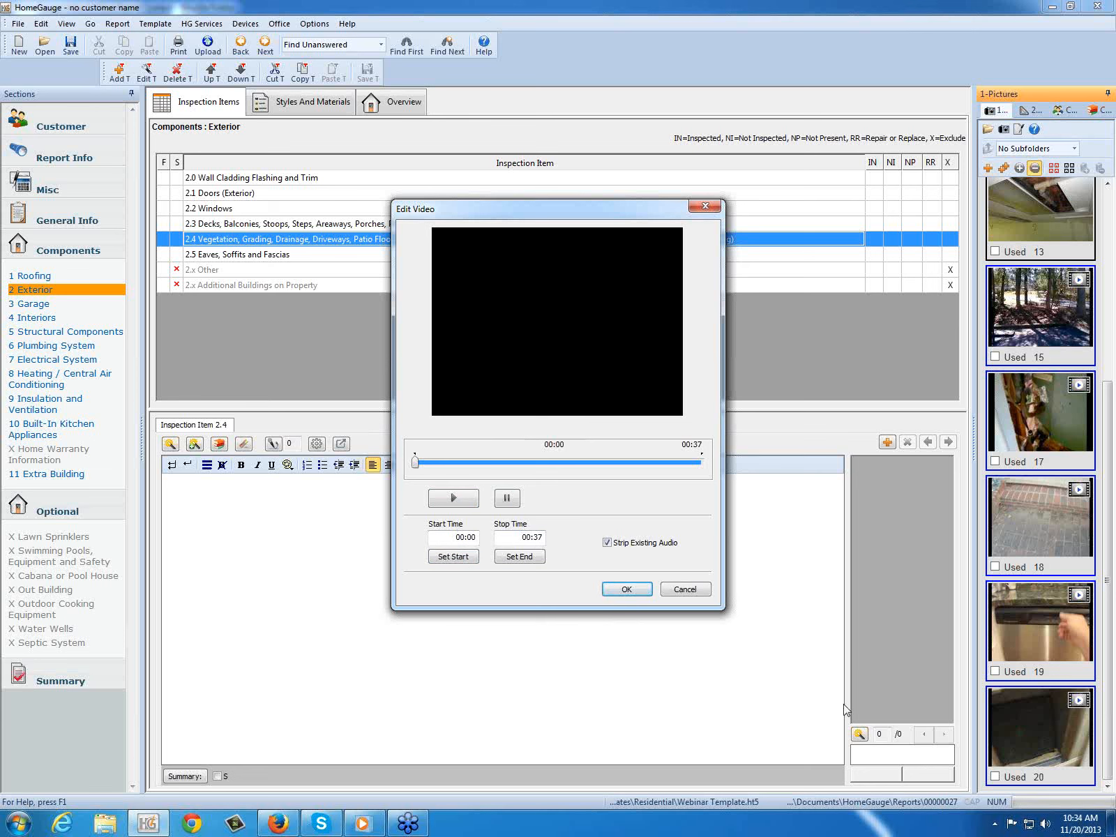
click(455, 500)
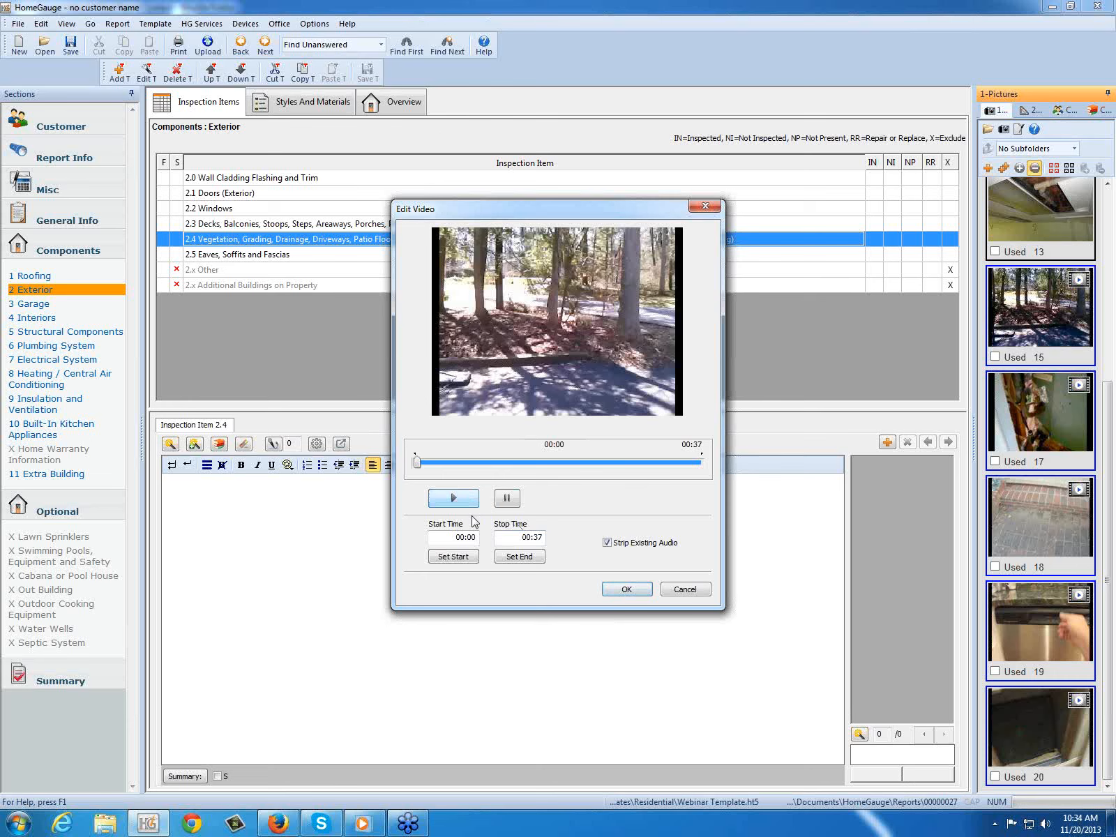
click(453, 557)
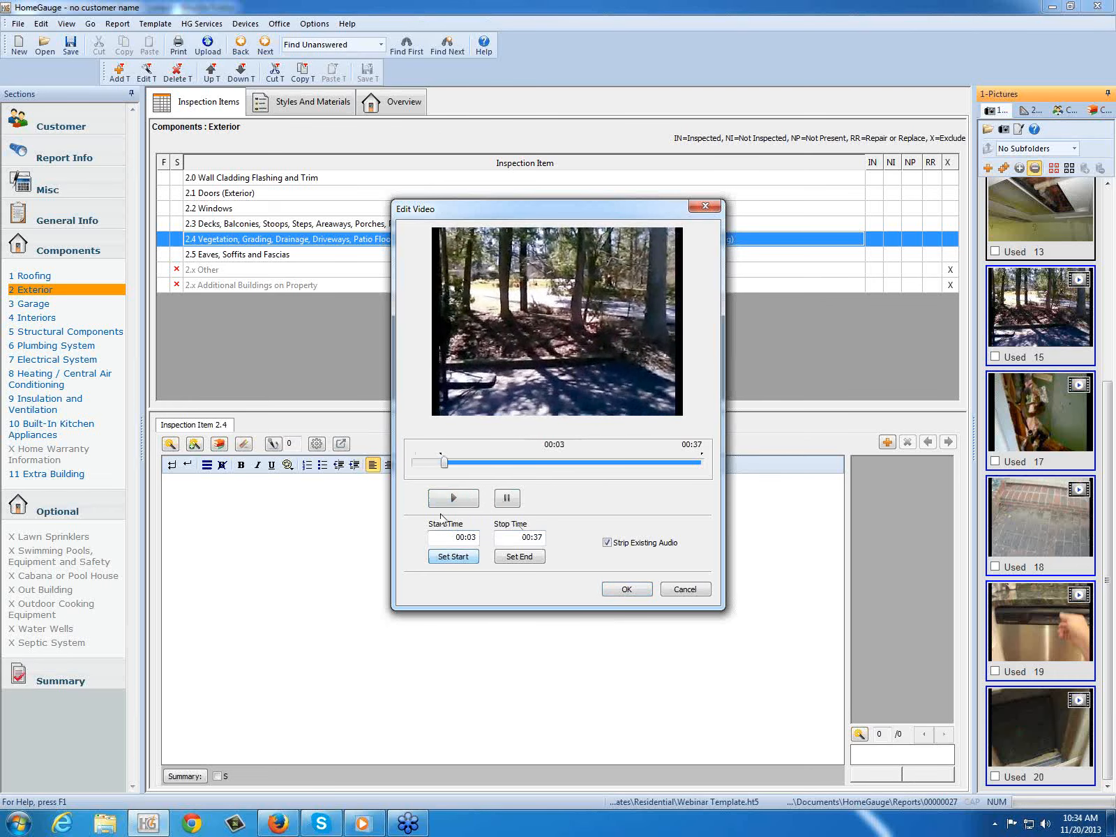
click(524, 560)
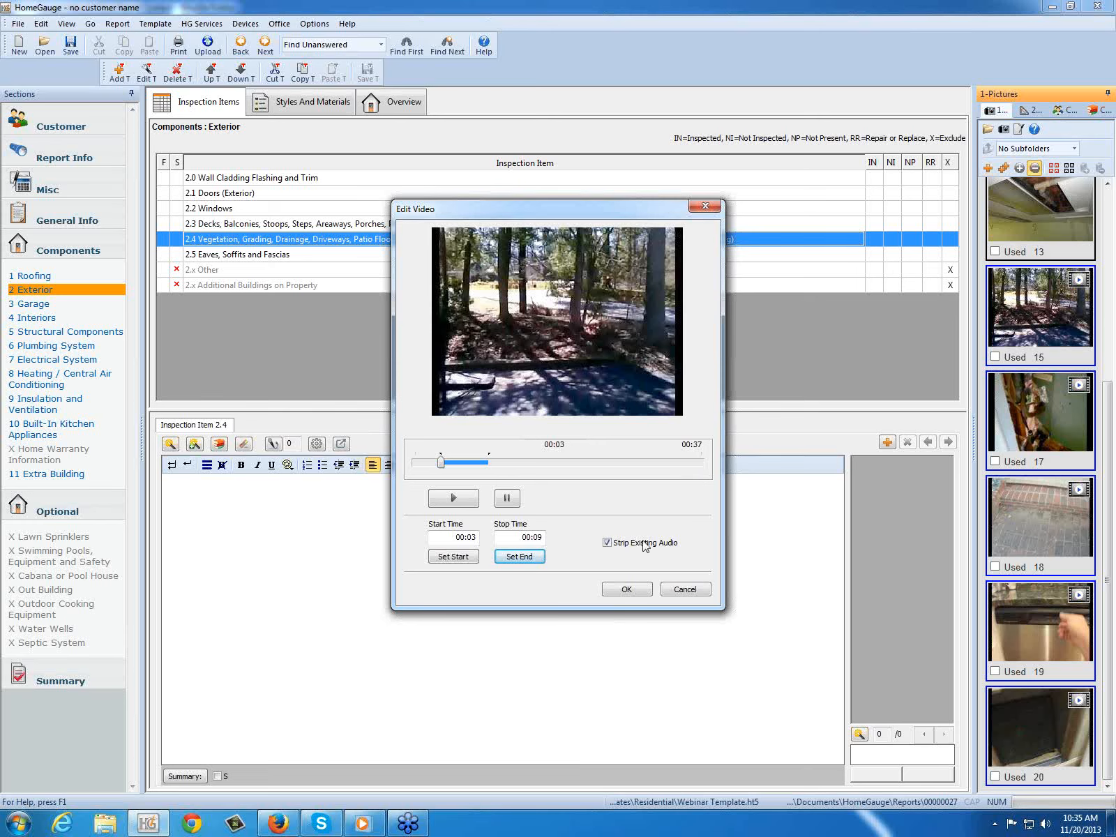
click(637, 591)
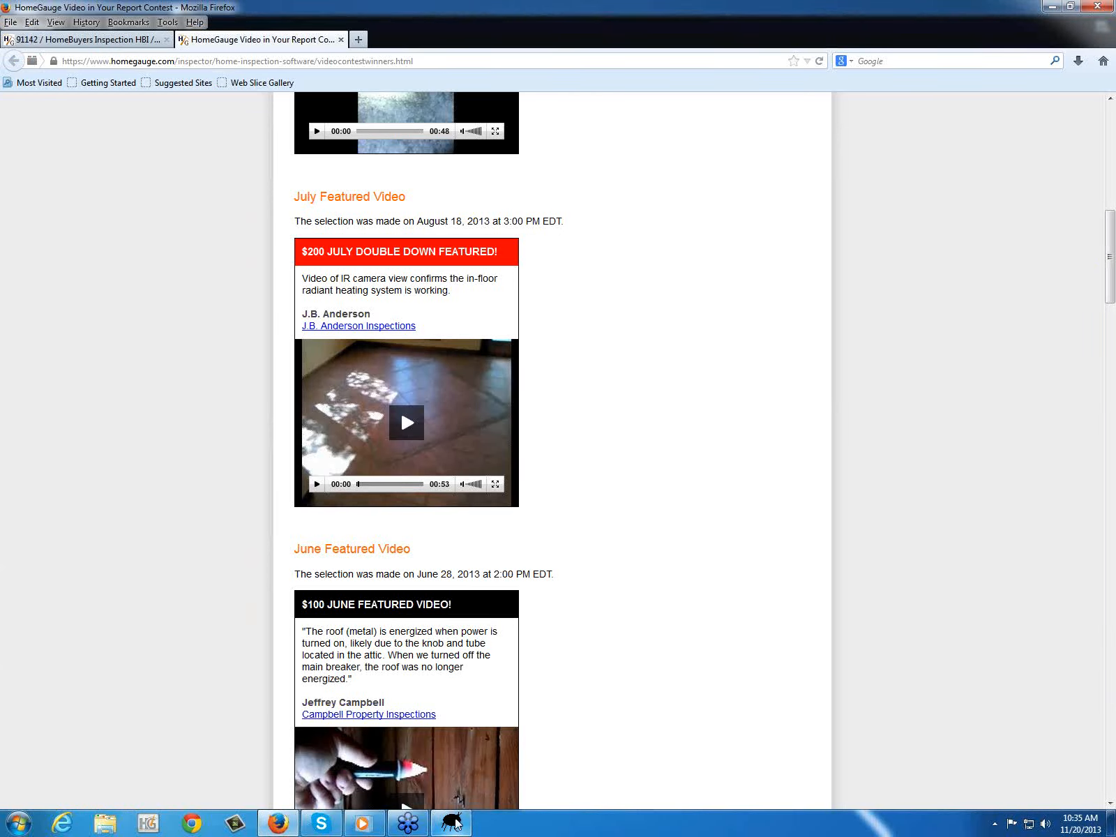
Step: Dismiss the error dialog, relaunch HomeGauge and reopen the 11/20/2013 report saved in folder 00000027
click(621, 548)
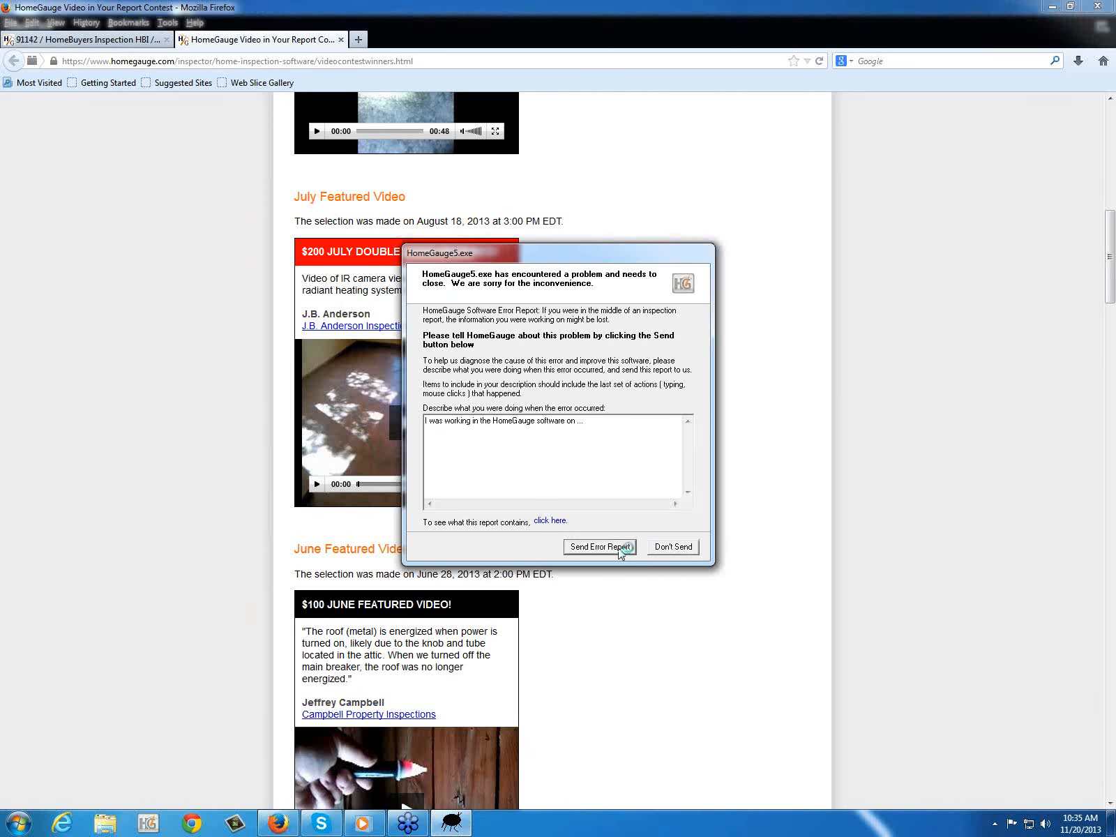
click(148, 825)
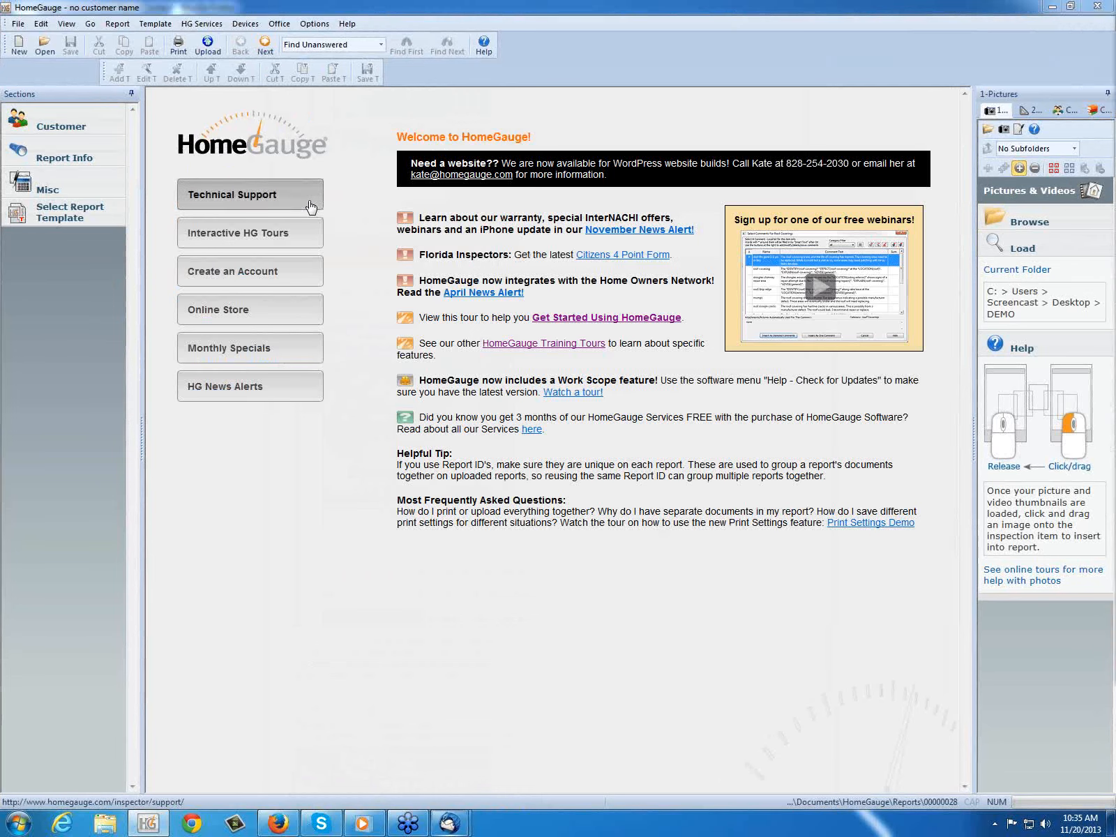
click(49, 44)
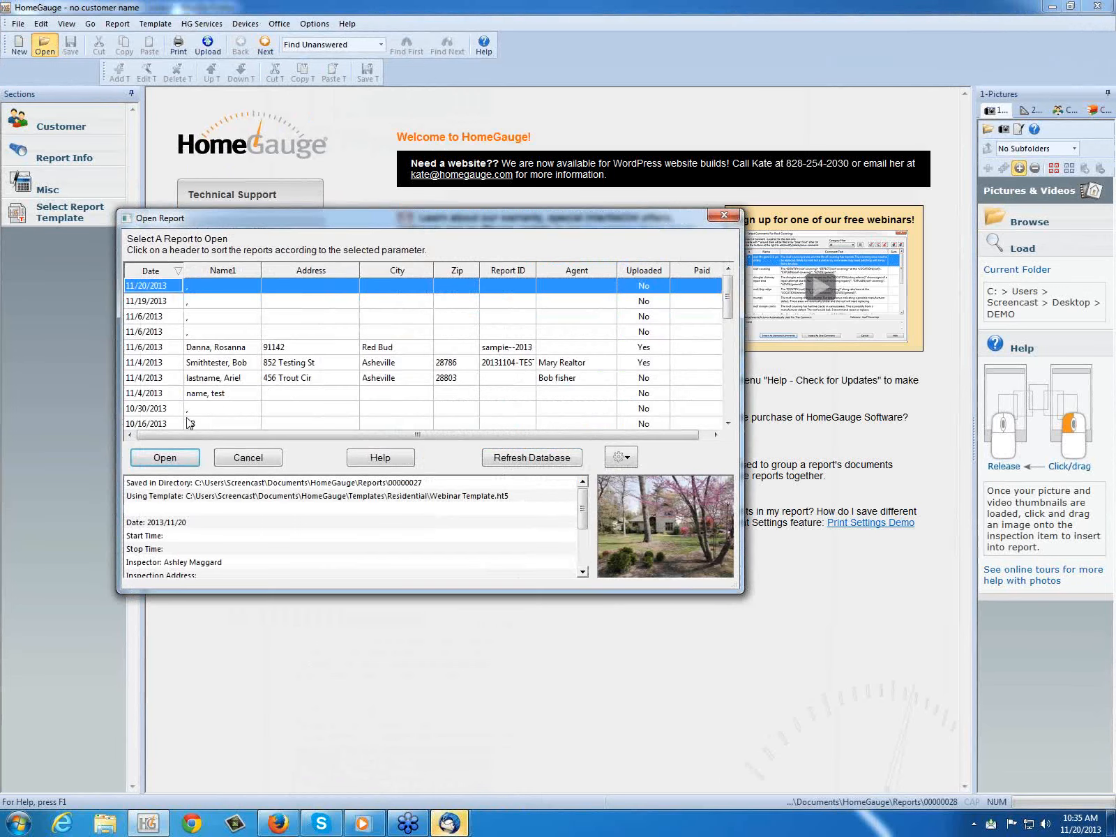
click(165, 458)
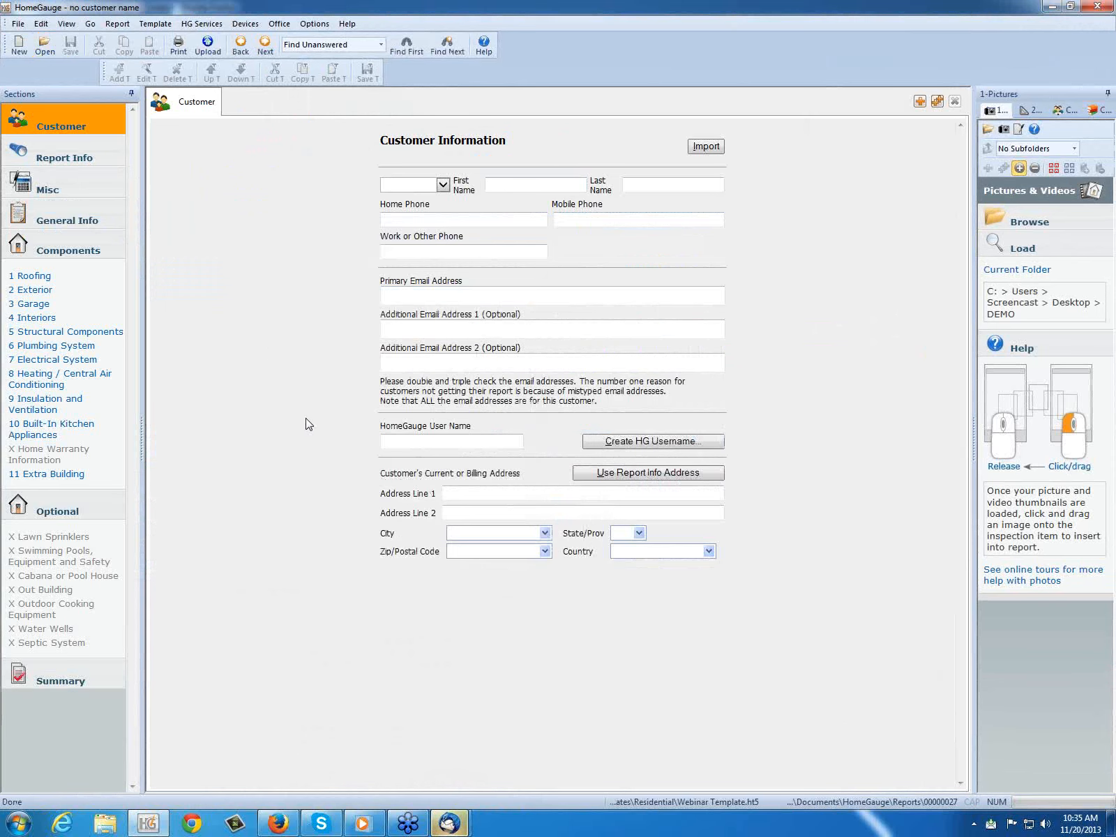
Step: Check Exterior item 2.4 and Roofing item 1.0 for their inserted pictures and videos
click(31, 289)
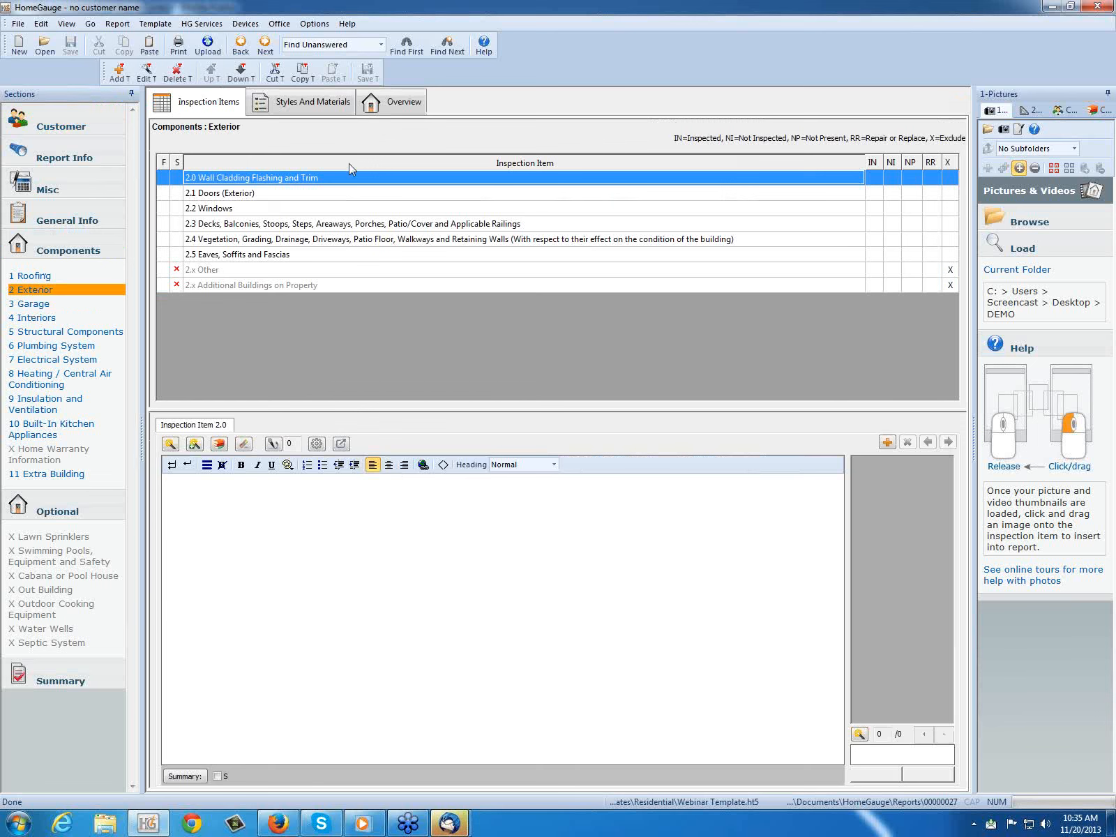
click(264, 240)
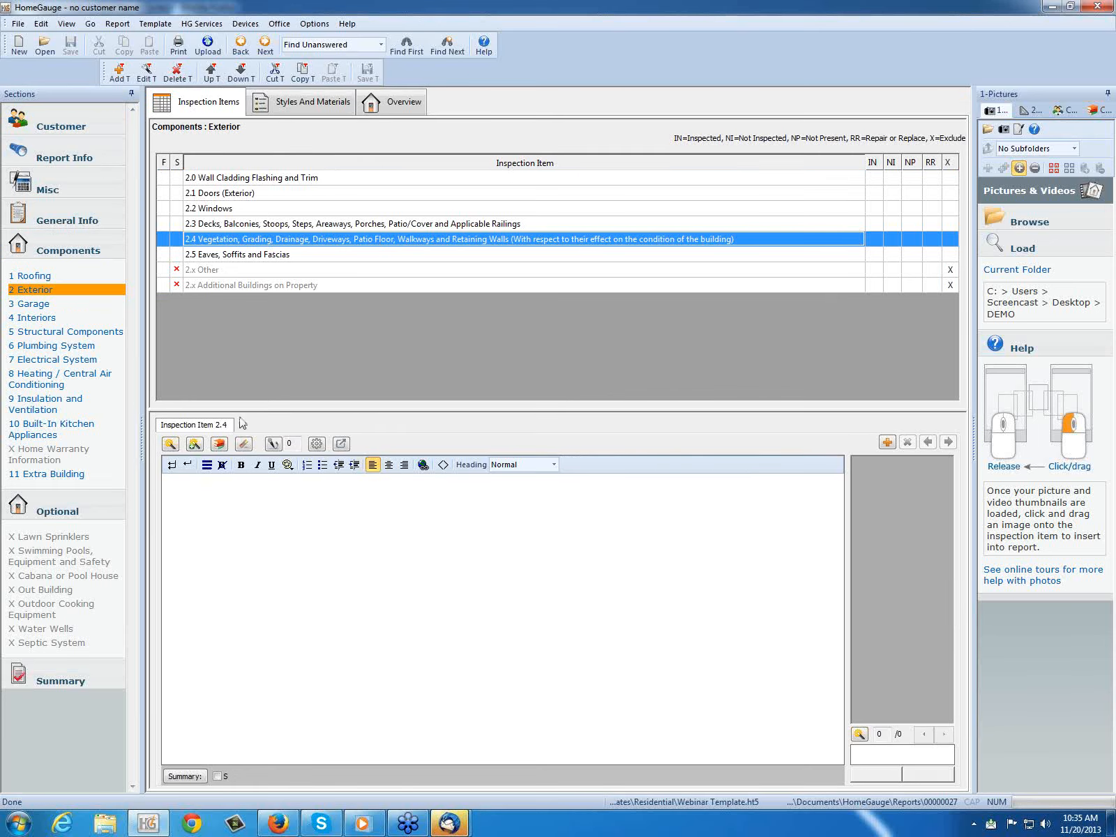
click(49, 277)
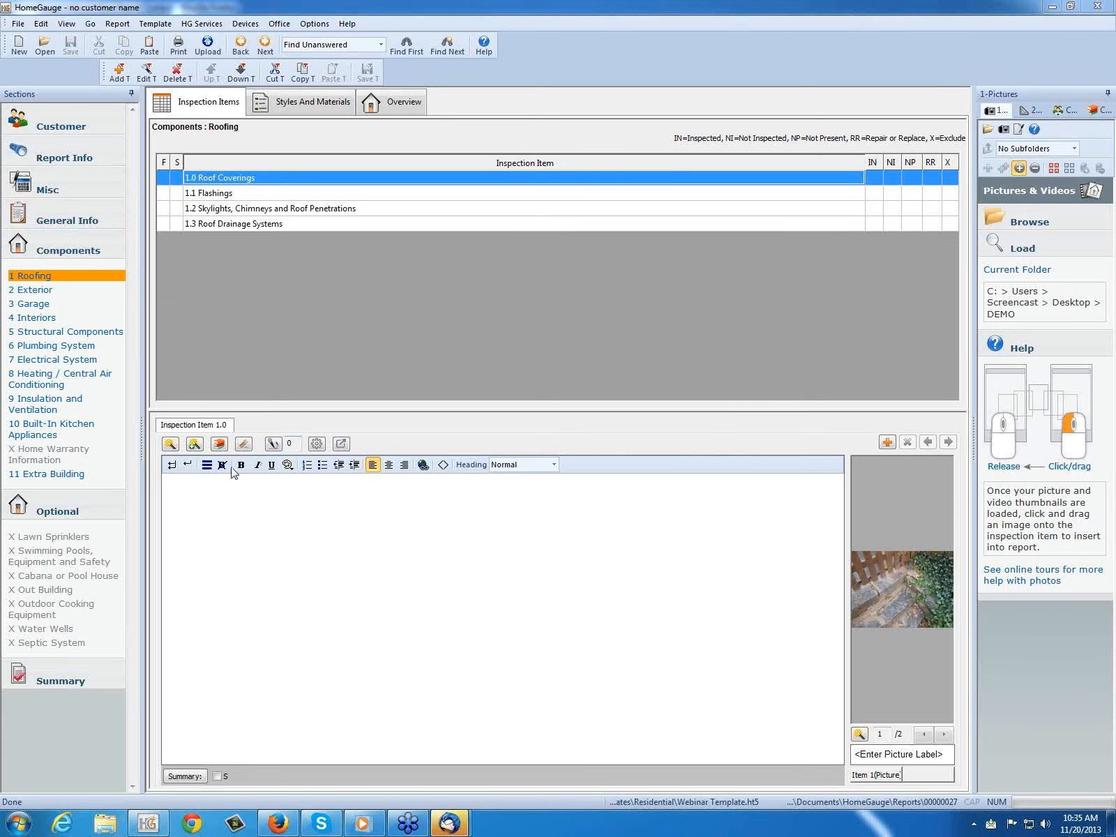
Step: Open the Exterior section and load the pictures and videos from the DEMO folder
click(39, 319)
click(38, 290)
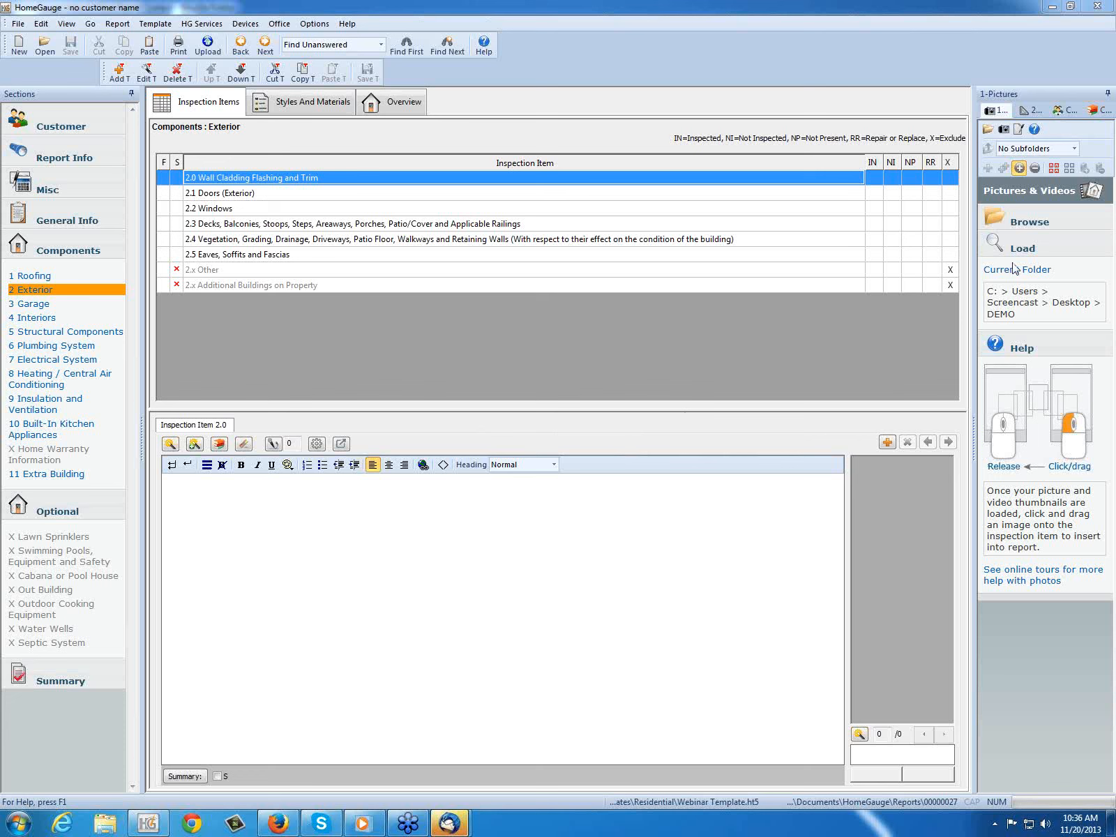
click(1035, 253)
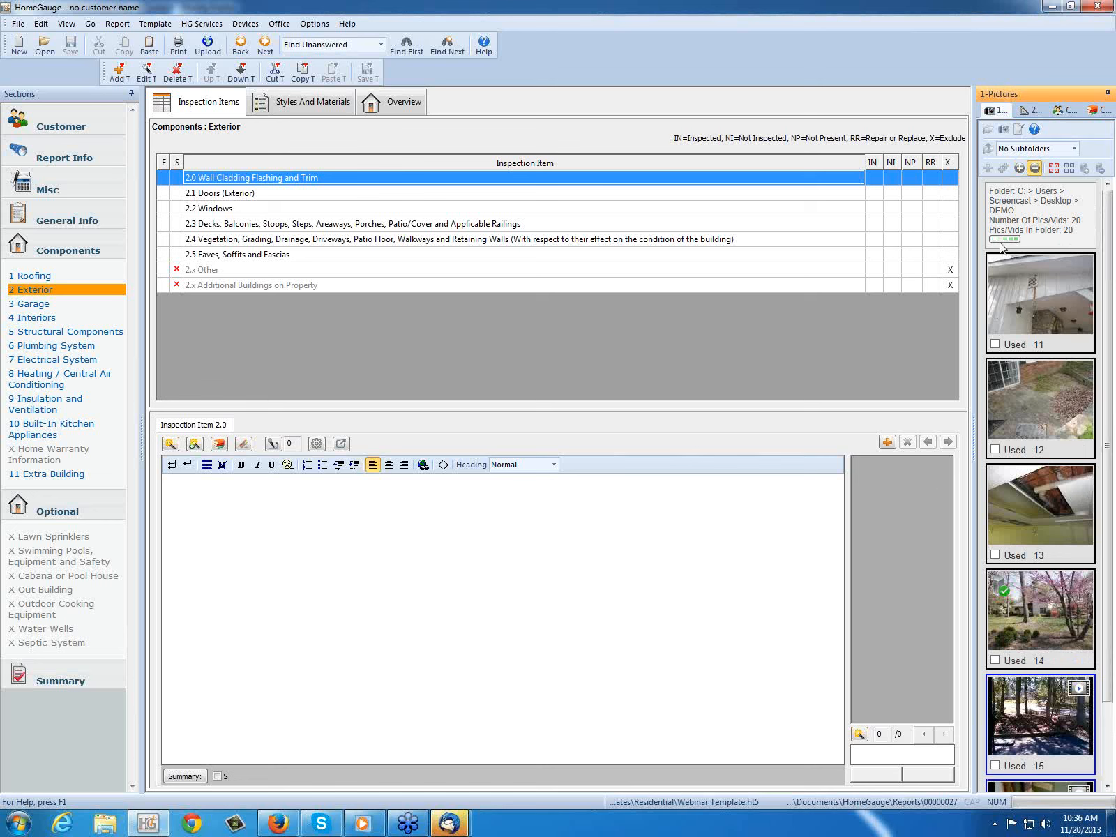
Step: Insert video 17 into Exterior item 2.0, trimmed from 00:01 to 00:11 with its existing audio stripped
drag(1109, 314, 1108, 468)
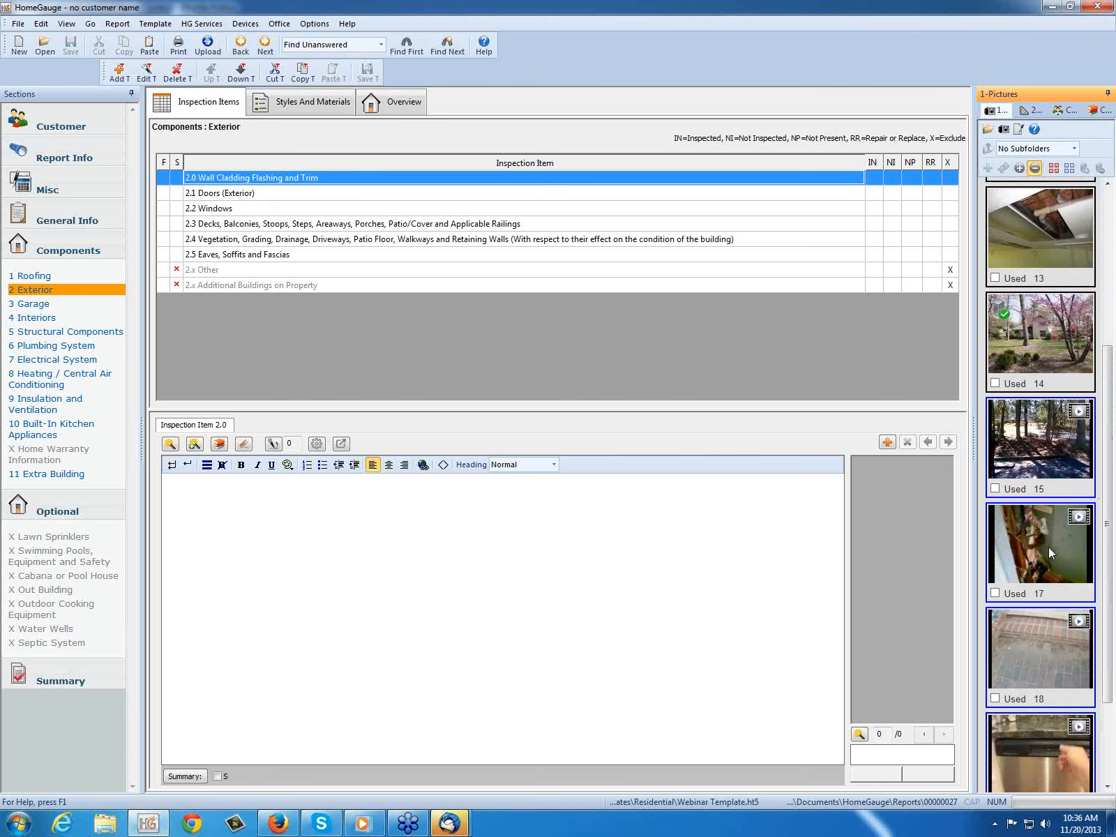
click(1040, 548)
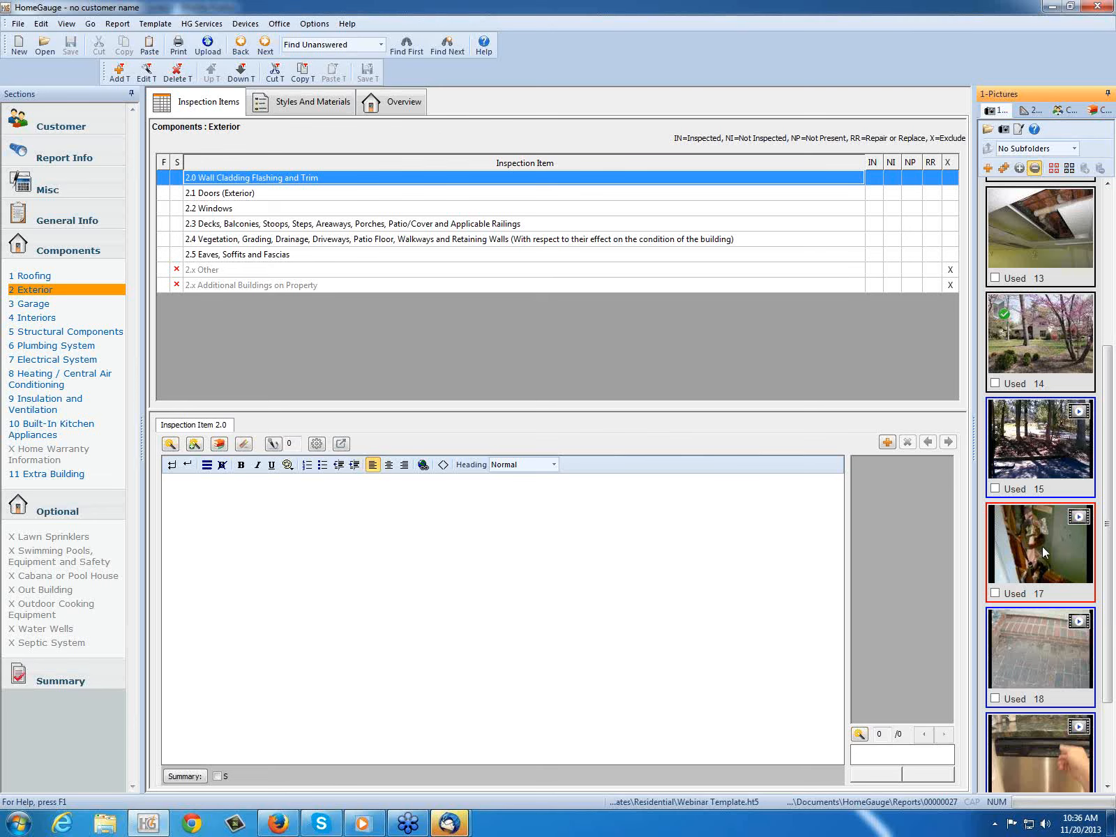
double_click(1043, 545)
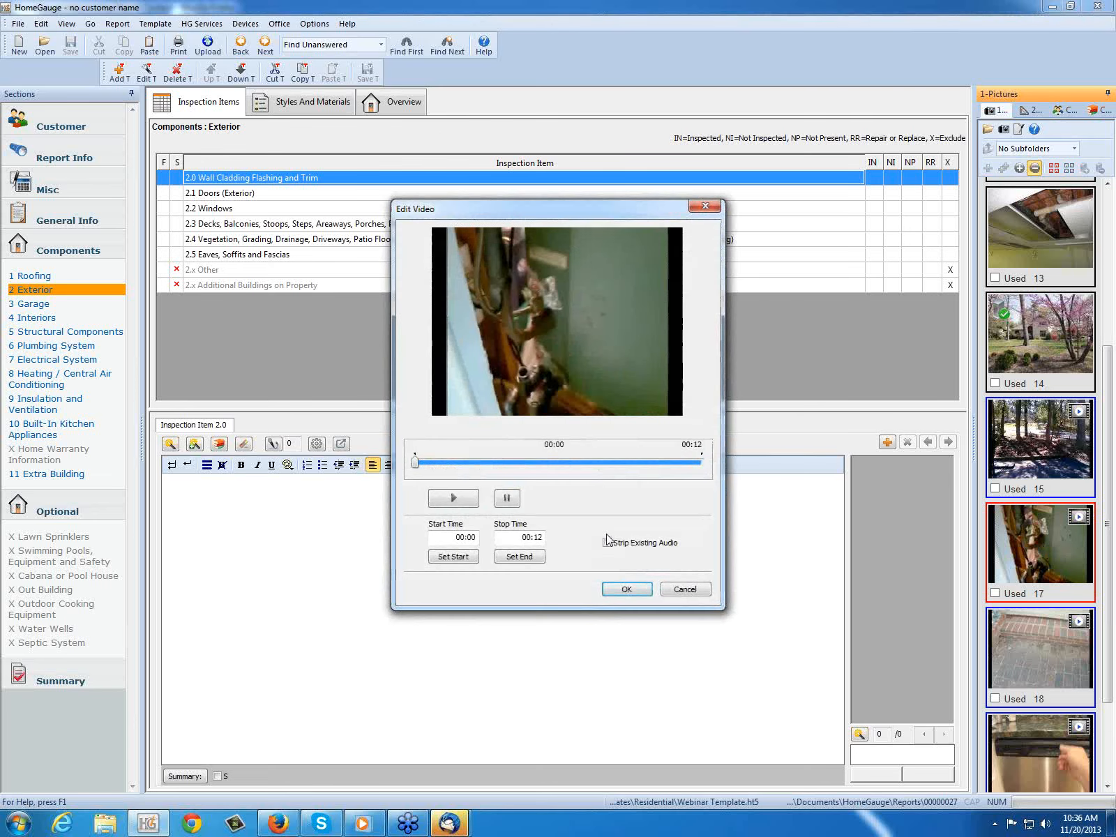
click(454, 498)
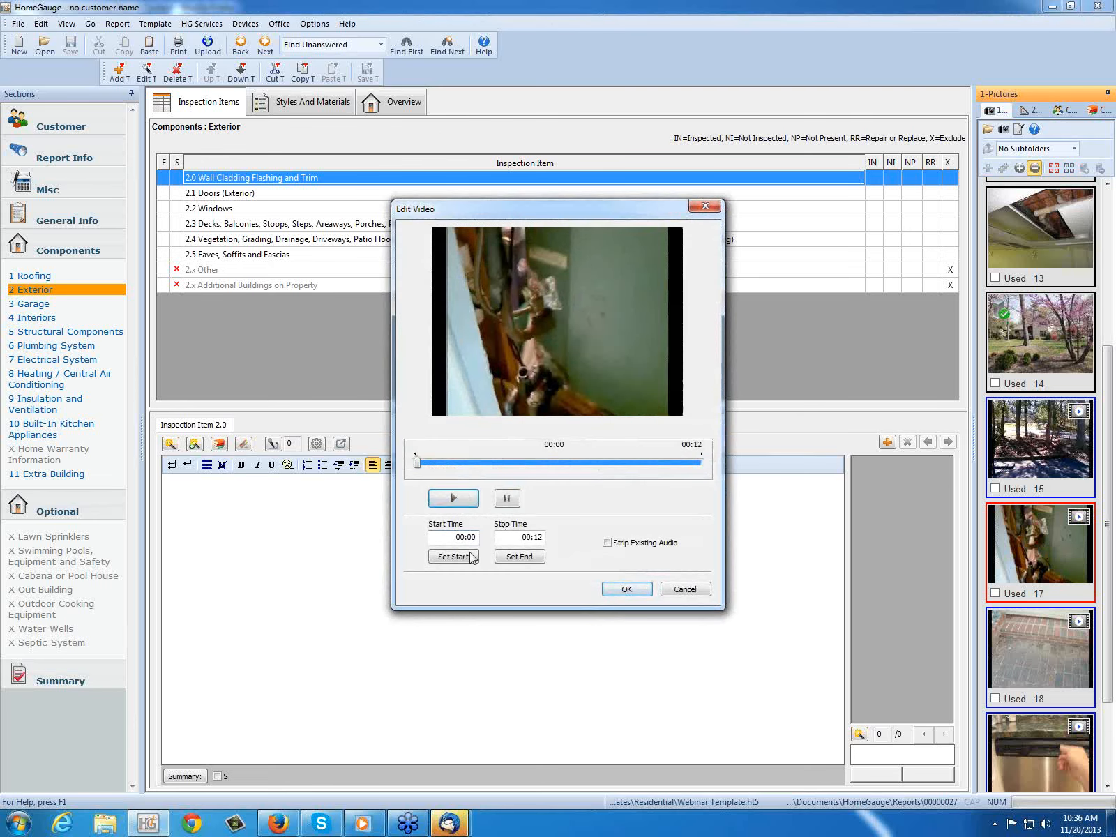
click(454, 557)
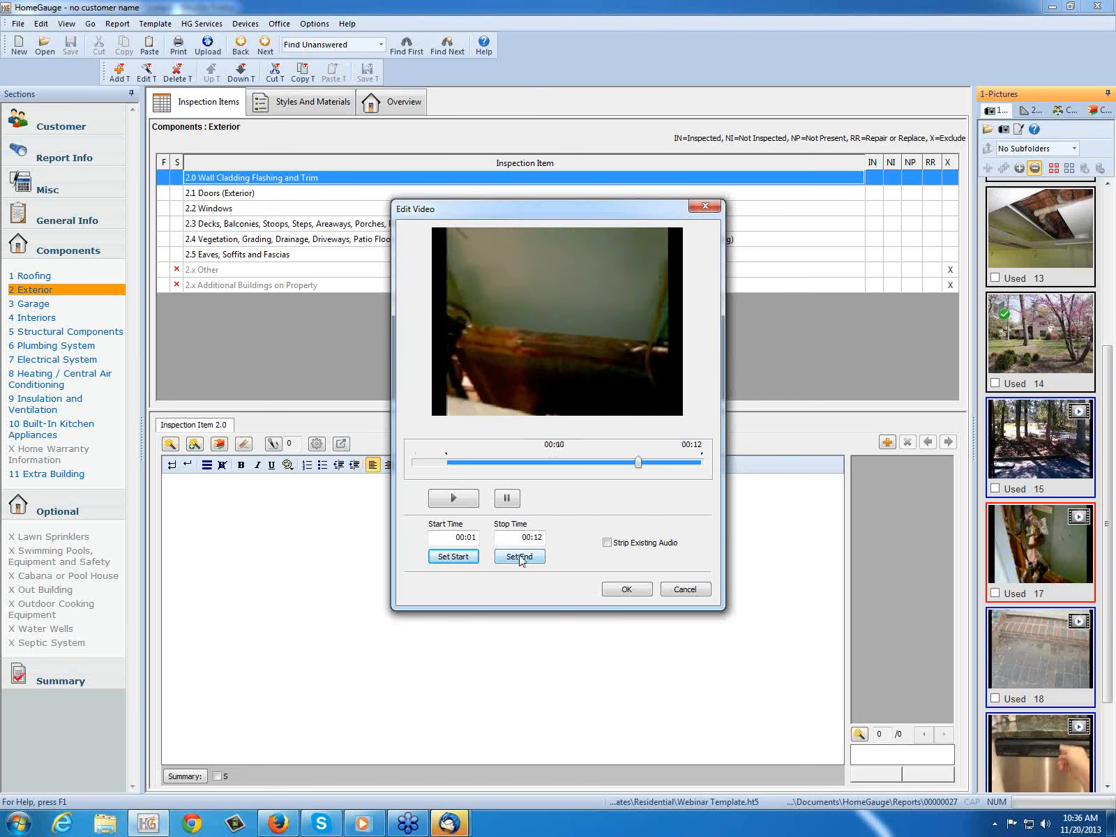
click(520, 558)
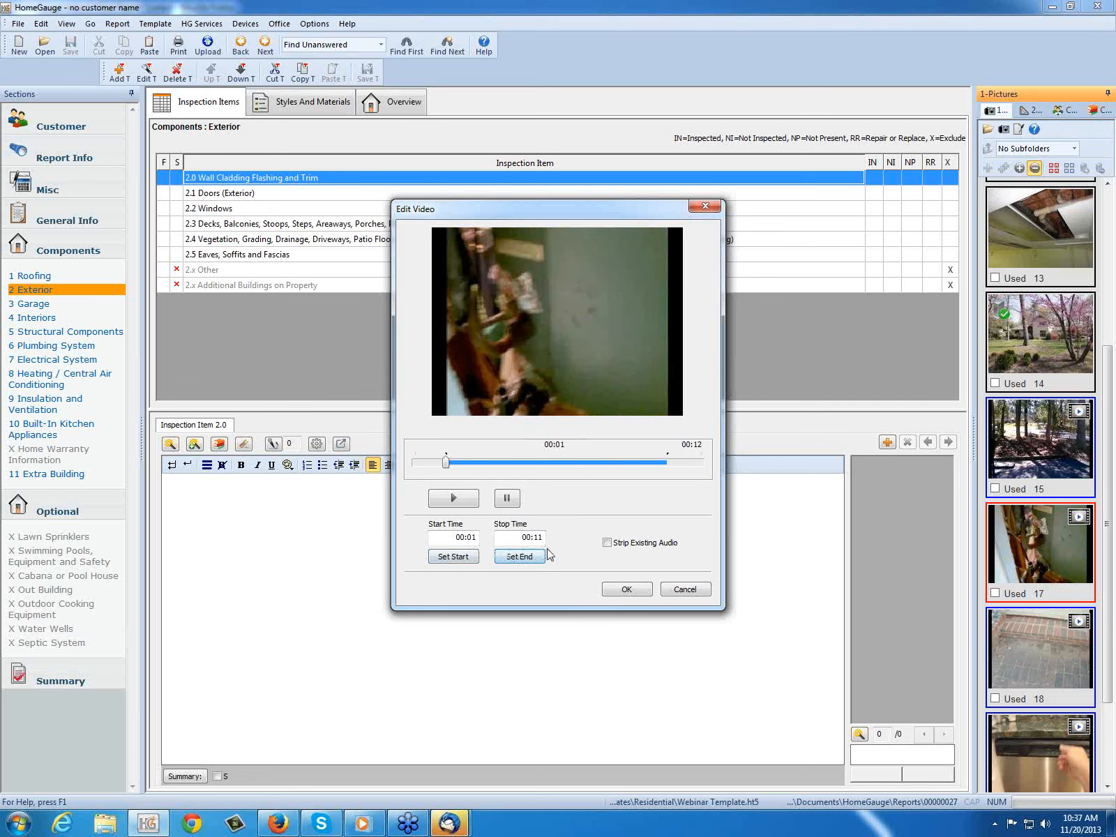
click(607, 543)
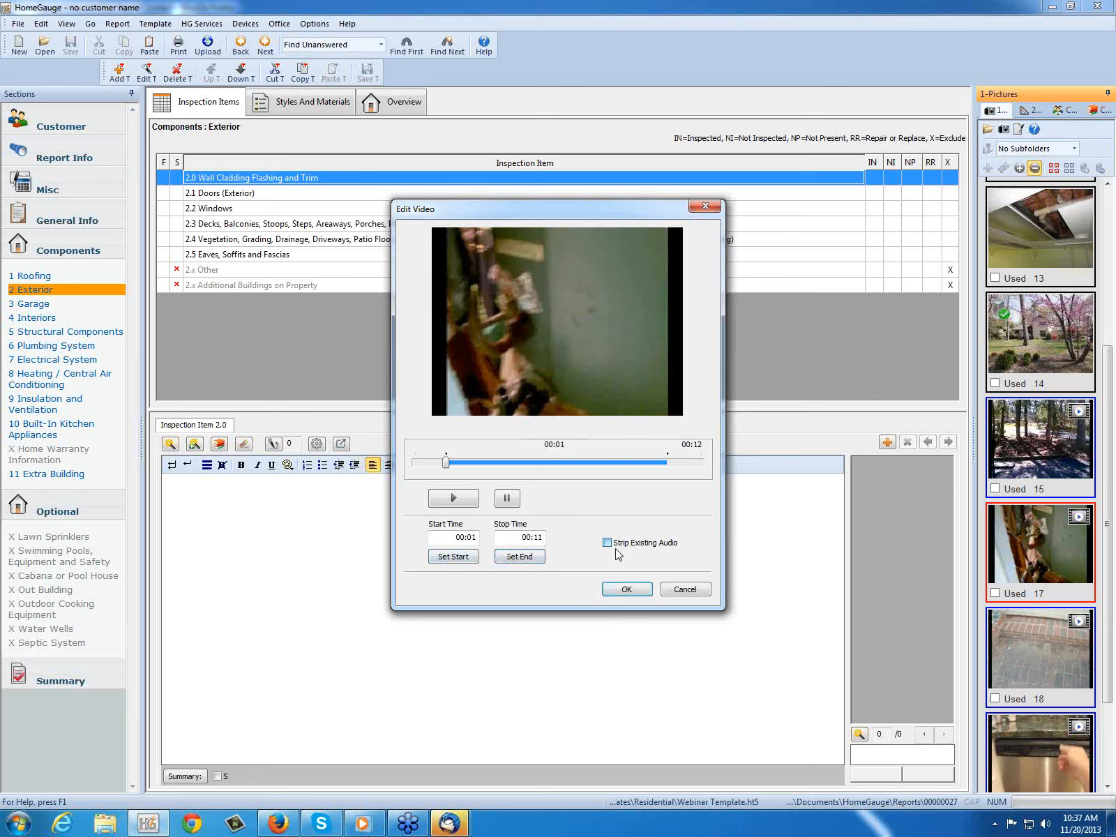
click(626, 590)
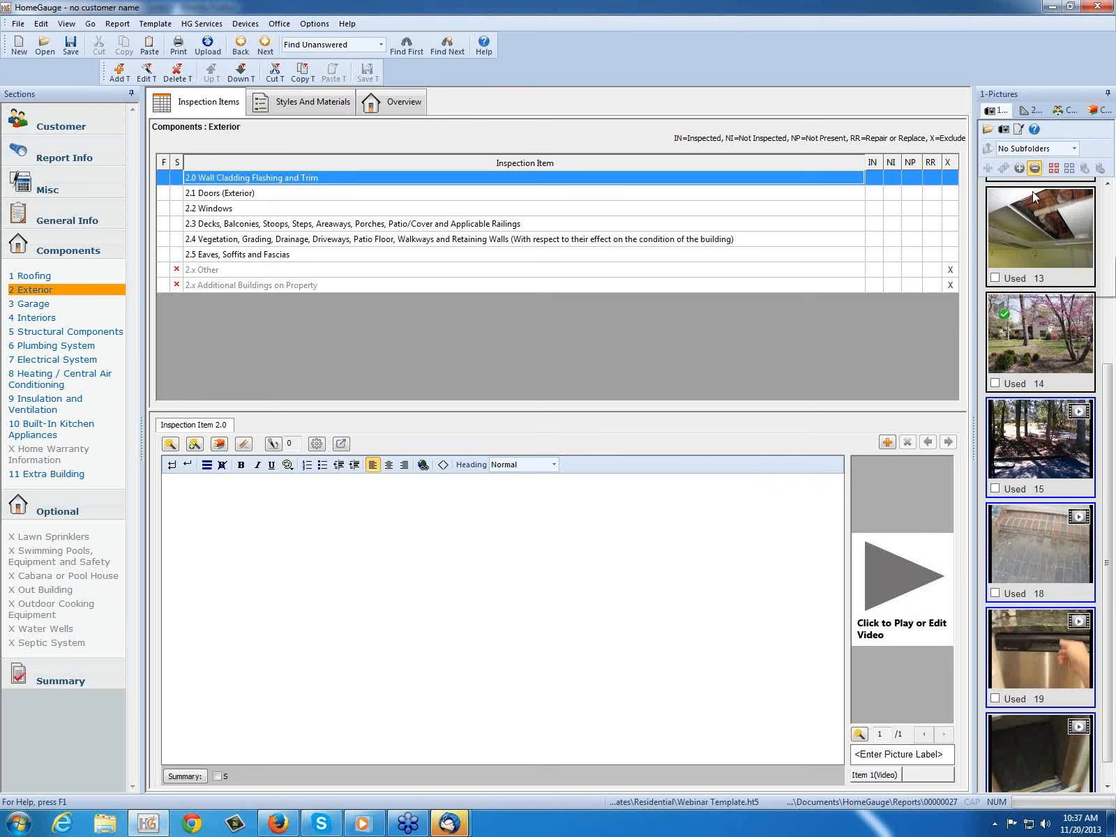
Step: Open the auto-comment "T&P piping need 6 inches" of Plumbing System item 6.2 for editing
mouse_move(974, 459)
mouse_down()
mouse_move(637, 489)
mouse_move(635, 446)
mouse_move(977, 438)
mouse_up()
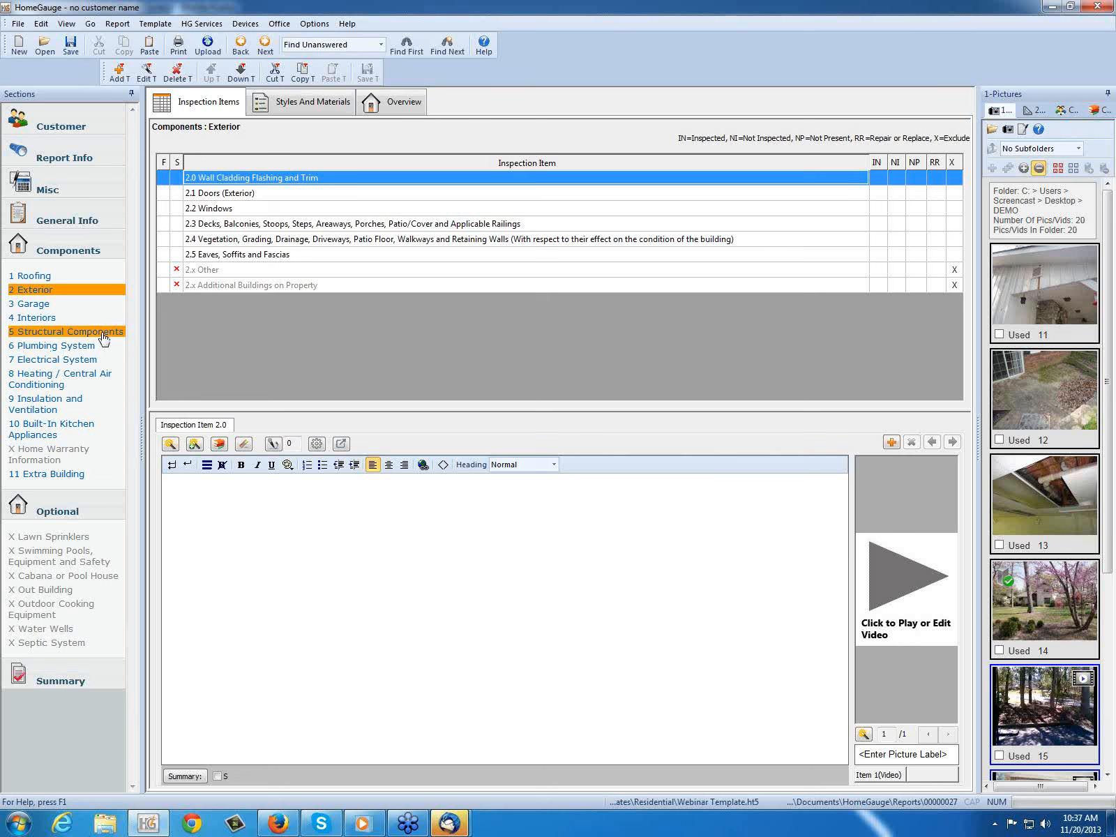
click(57, 345)
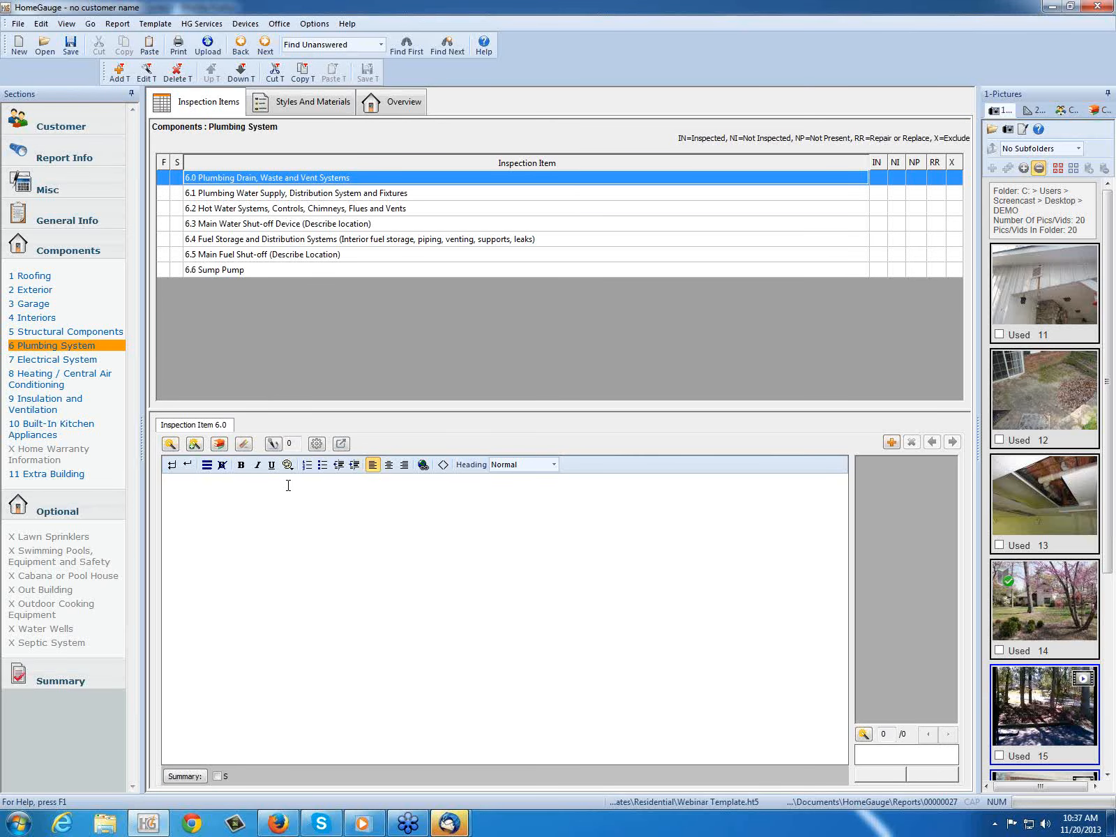
click(197, 209)
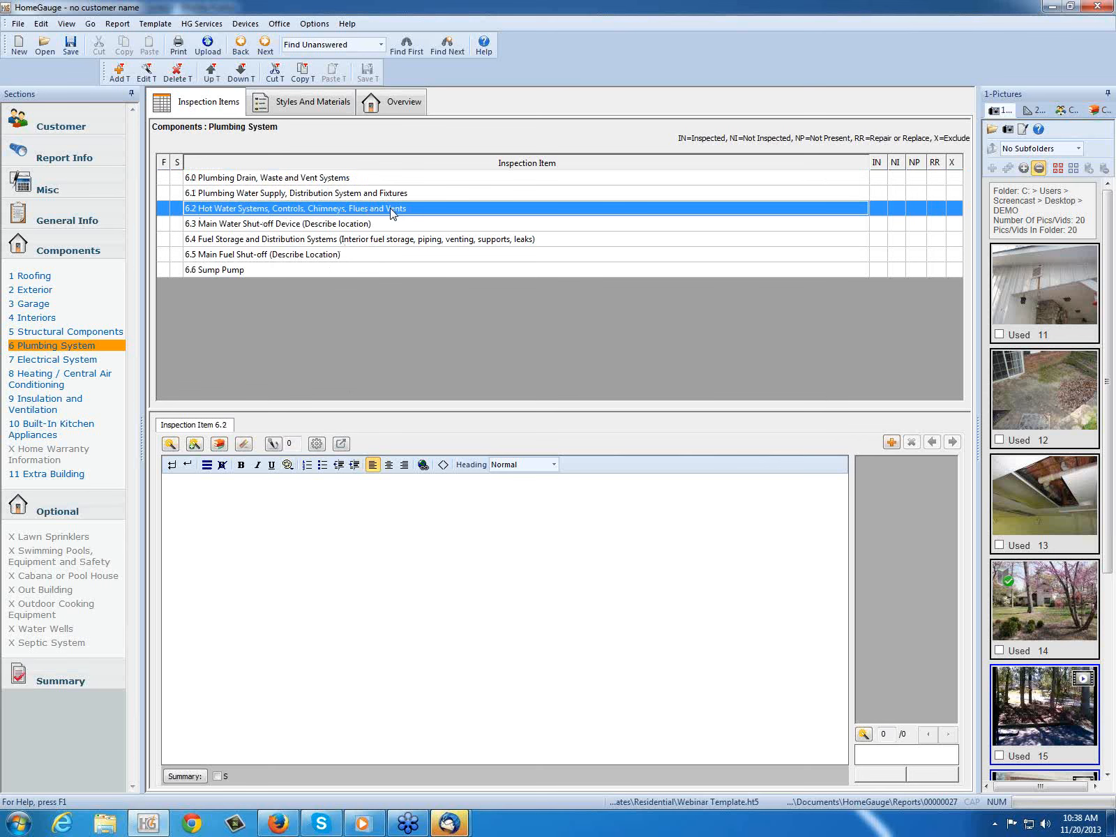
click(169, 444)
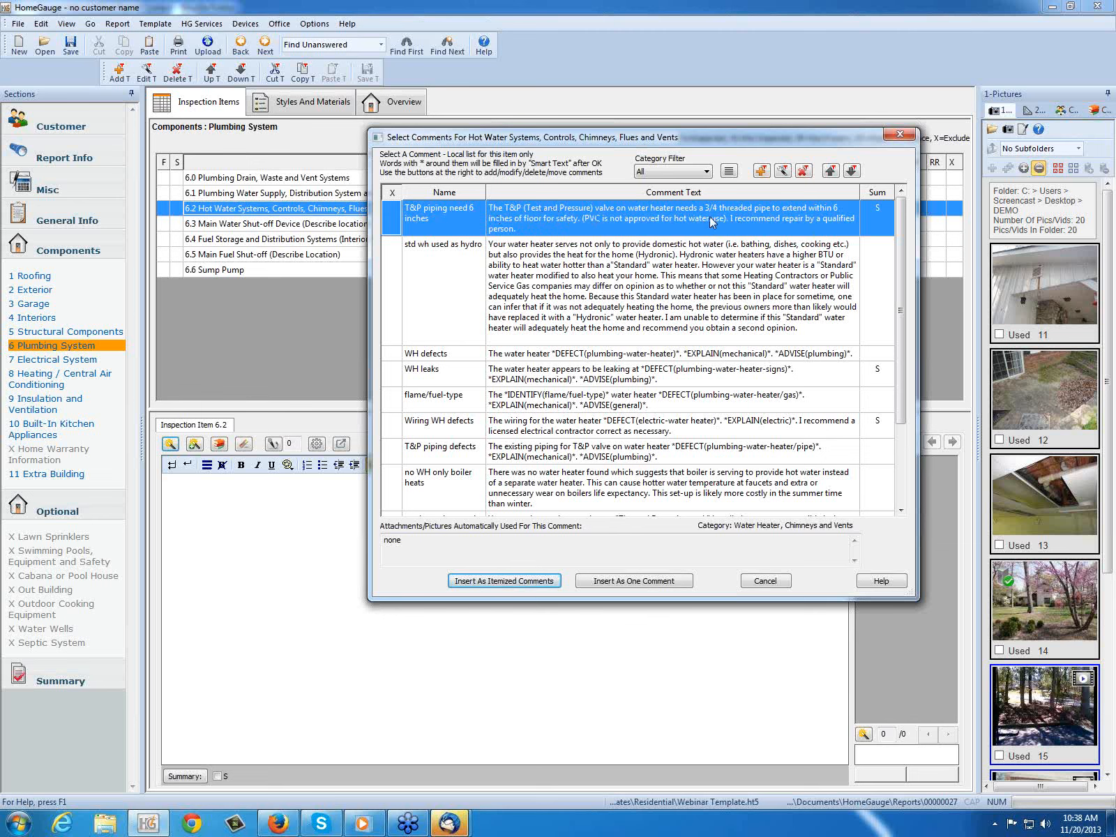
click(785, 174)
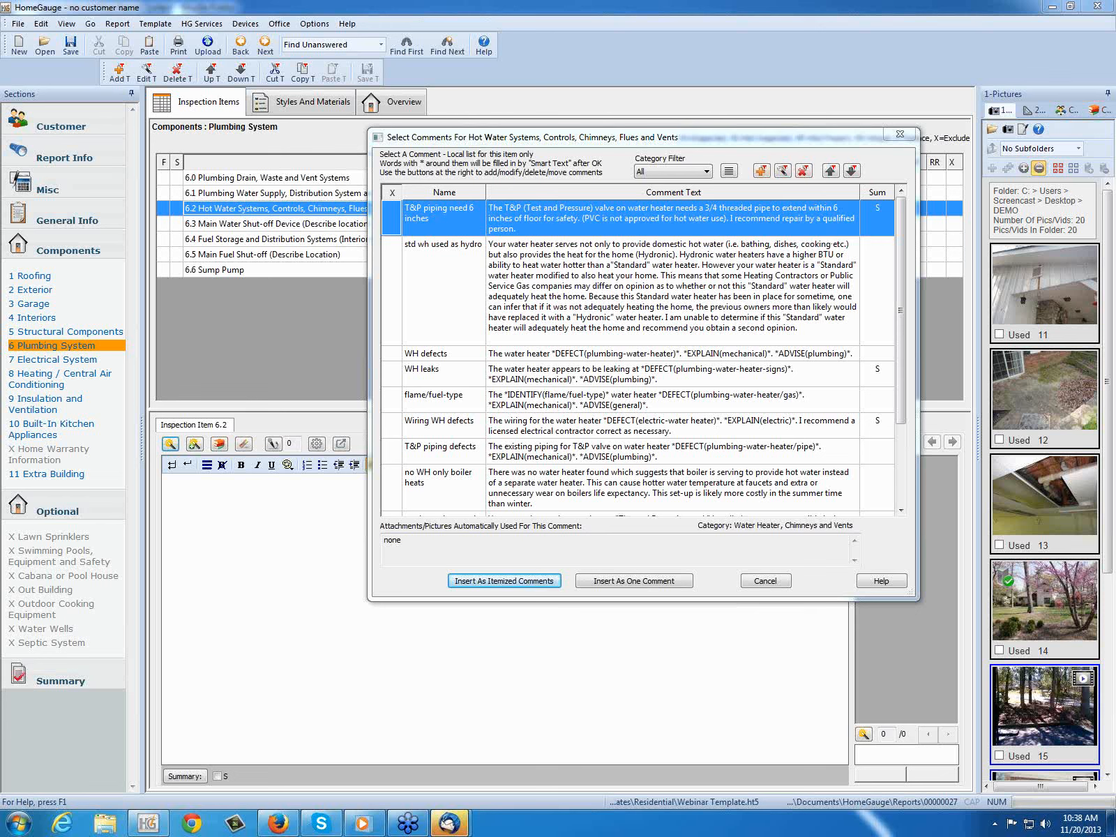
click(783, 171)
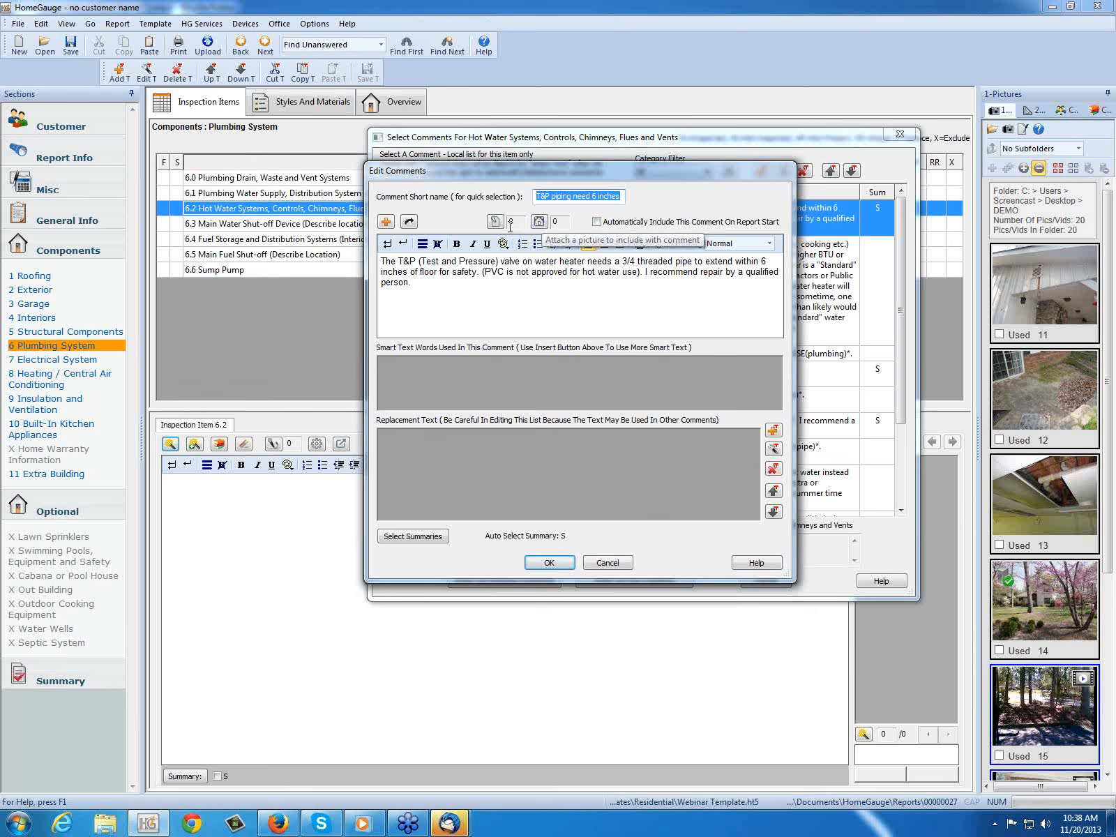
Step: Attach the picture 2B---ELECTRIC-WATER-HEATER-TP-VALVE from HomeGauge's Drawings > Plumbing folder to the comment, leave its description blank, and save the comment
click(540, 223)
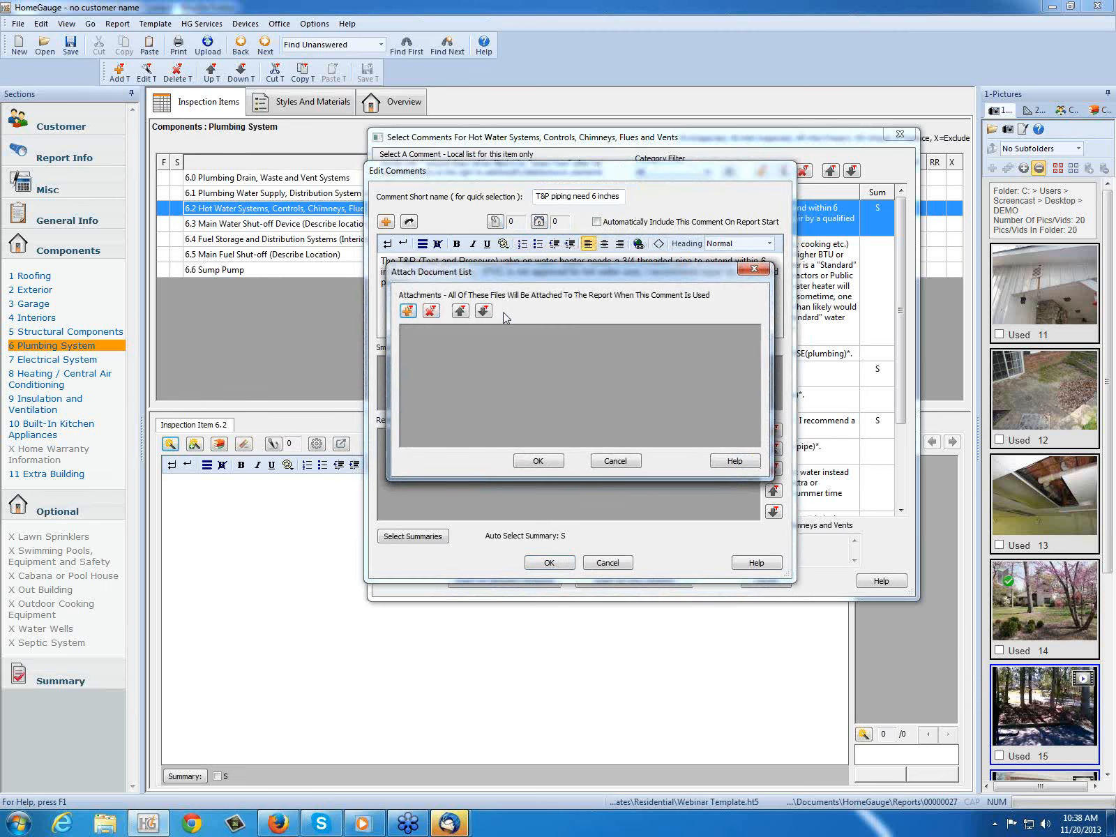
click(410, 312)
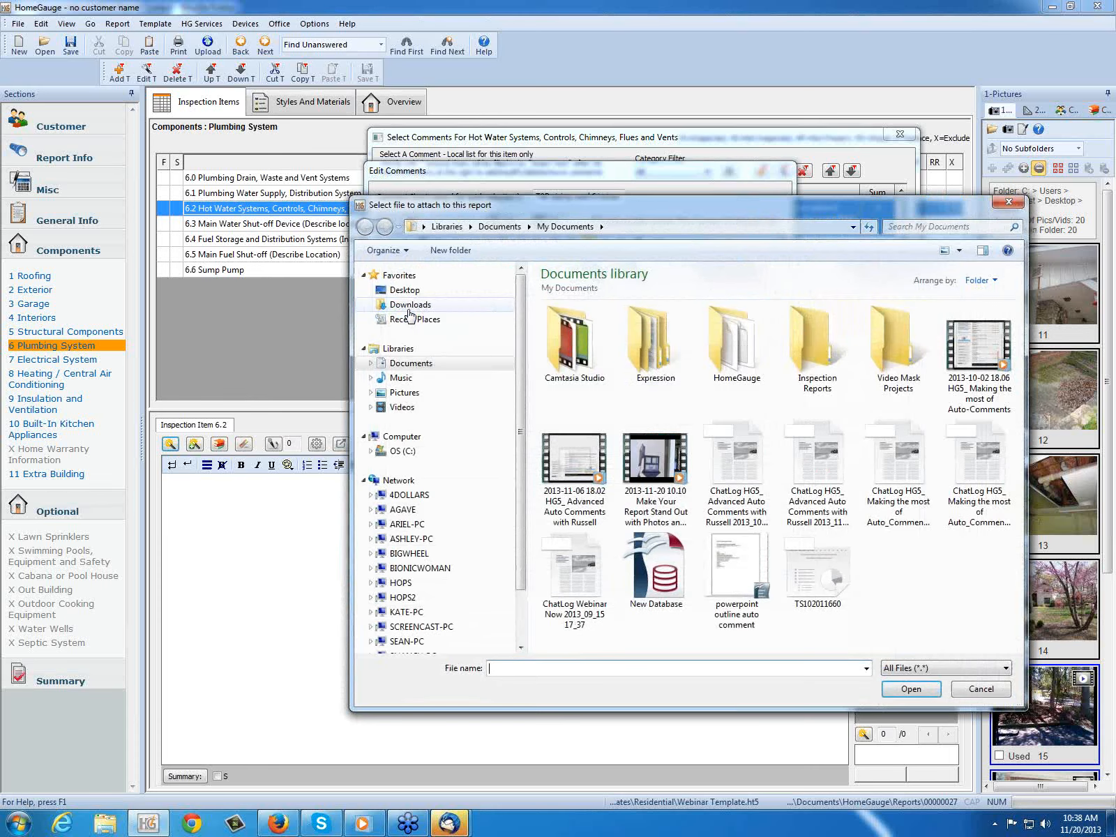
double_click(724, 356)
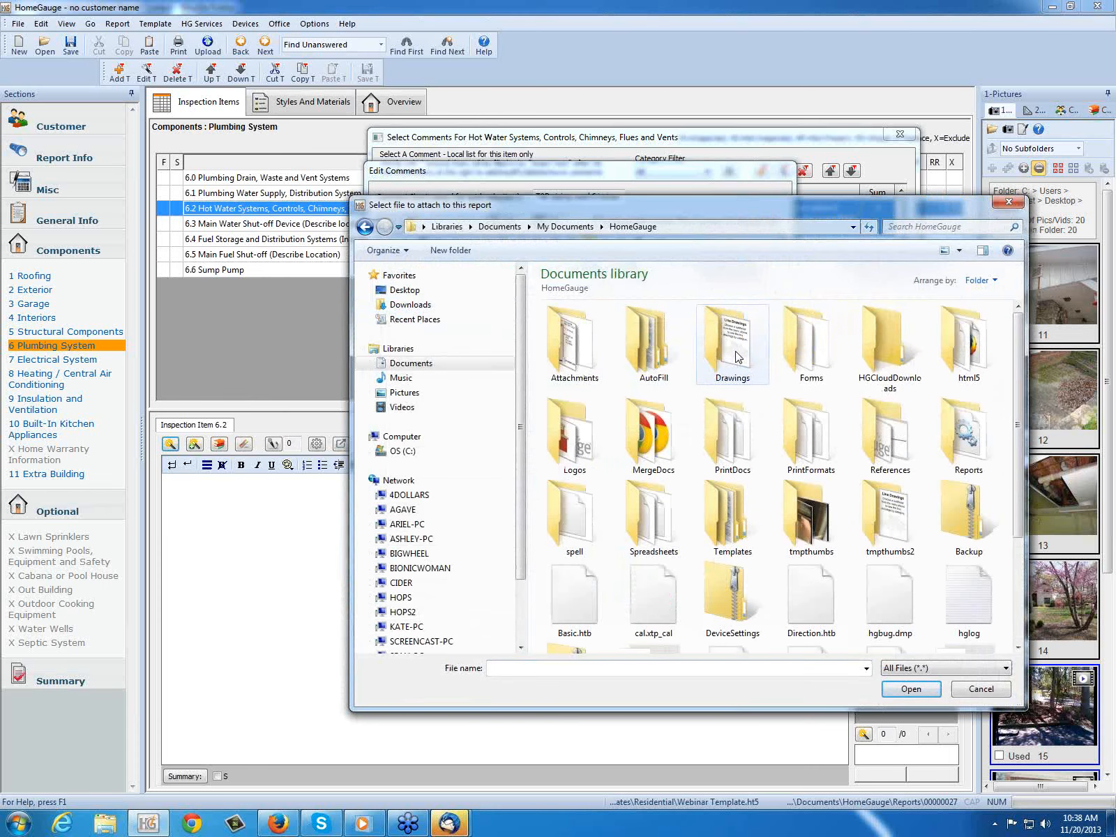
double_click(733, 356)
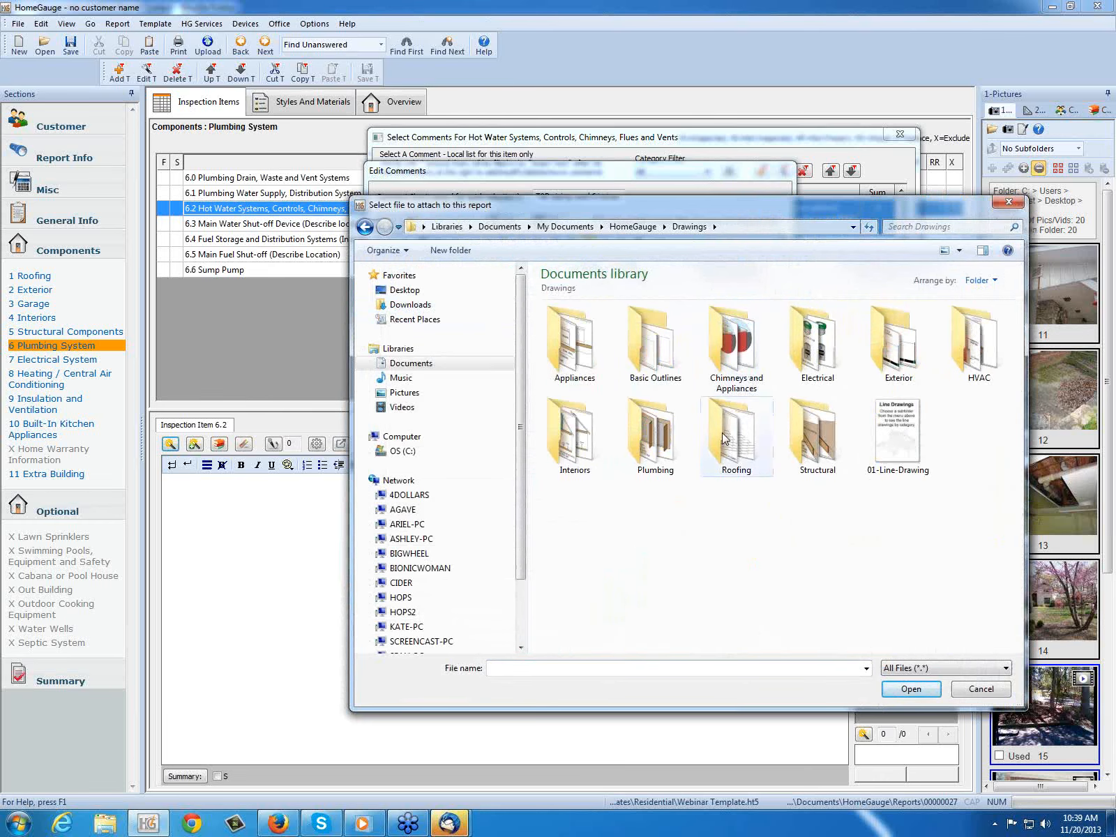
double_click(658, 452)
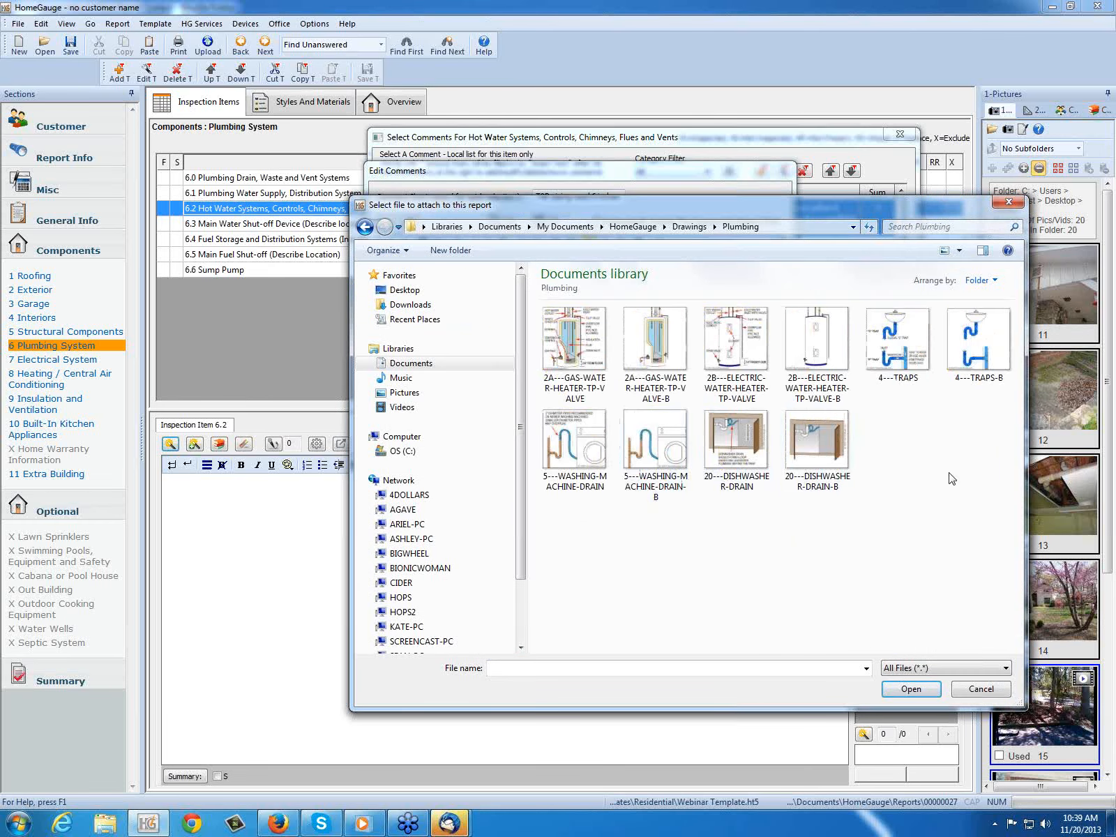
click(736, 361)
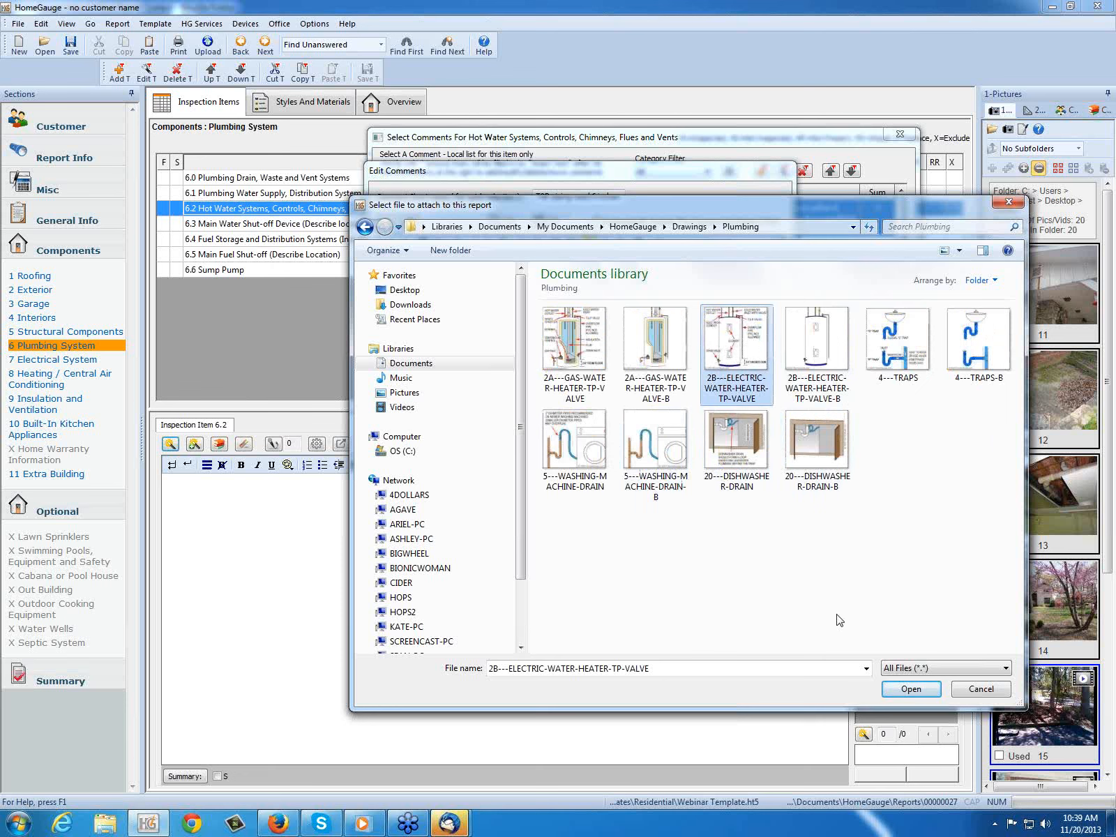
click(911, 690)
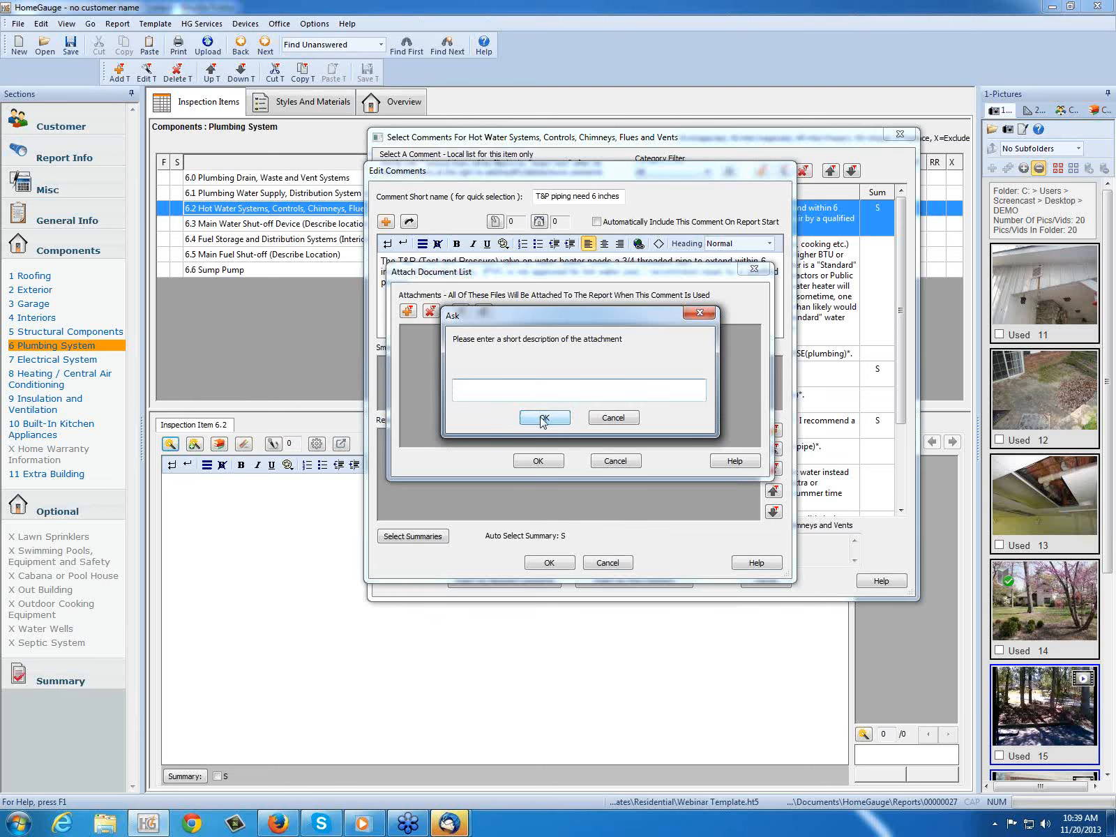
click(544, 417)
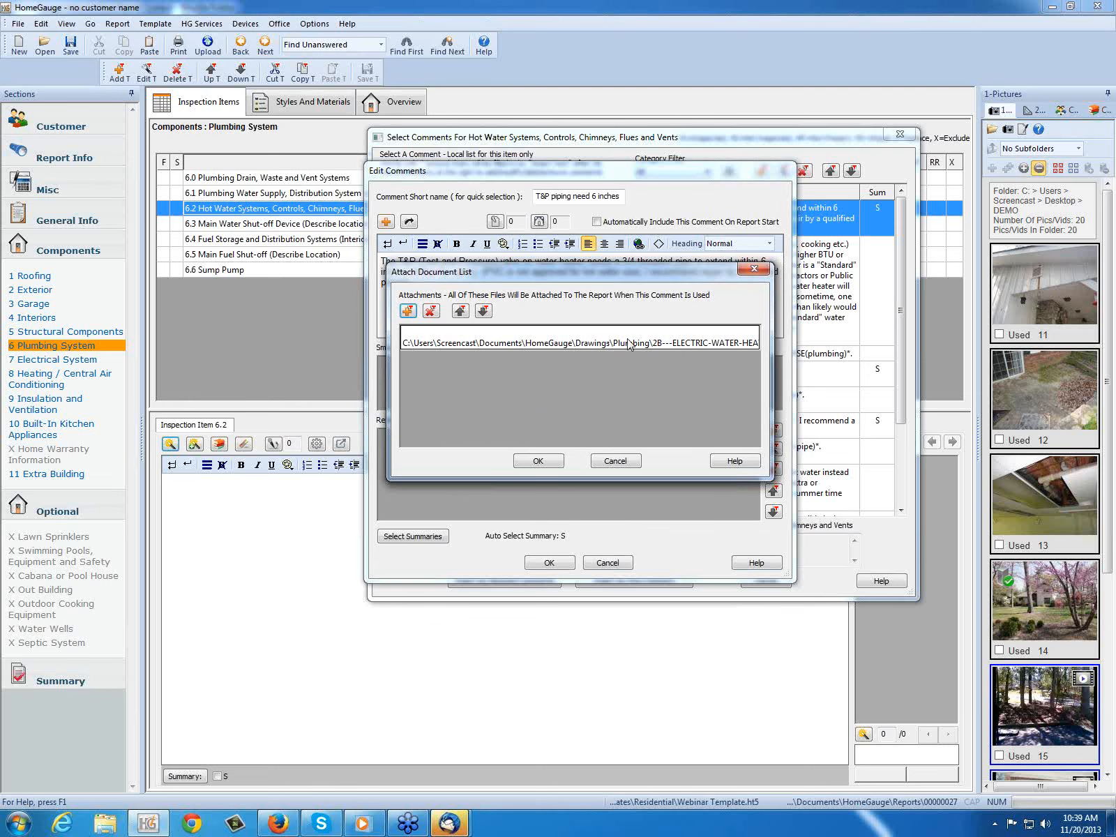
click(473, 334)
click(538, 462)
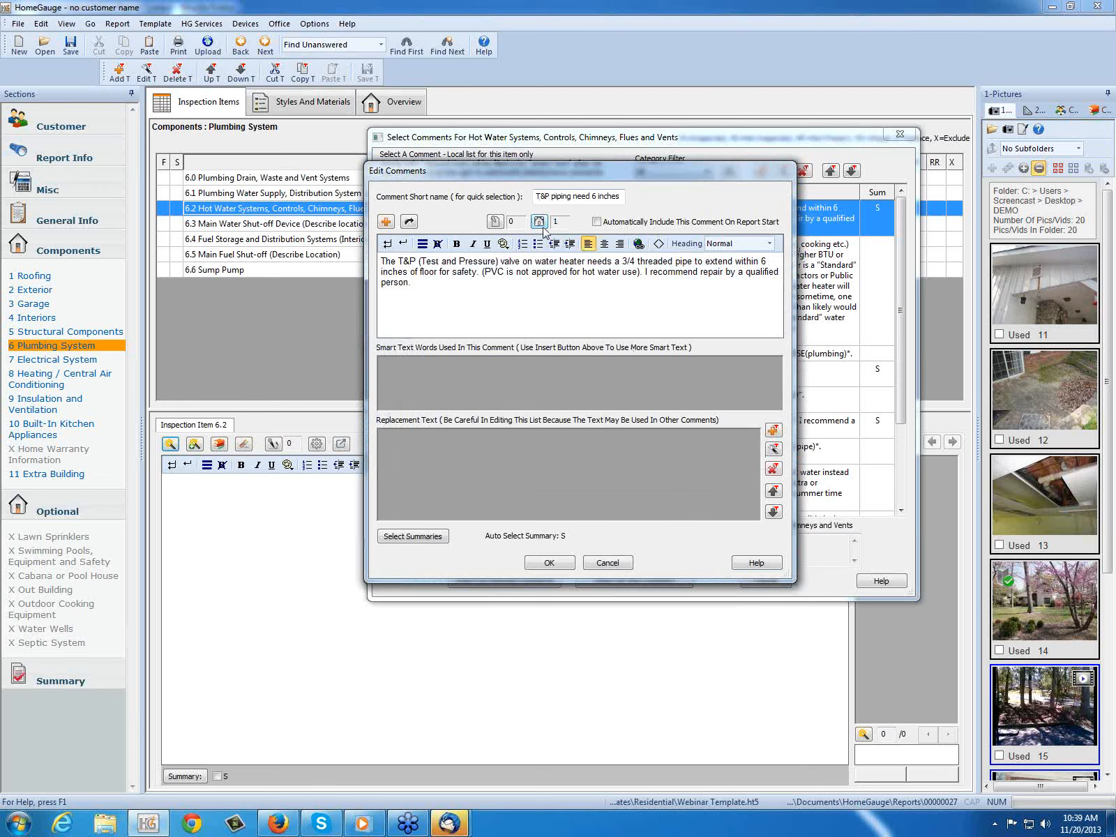
click(551, 562)
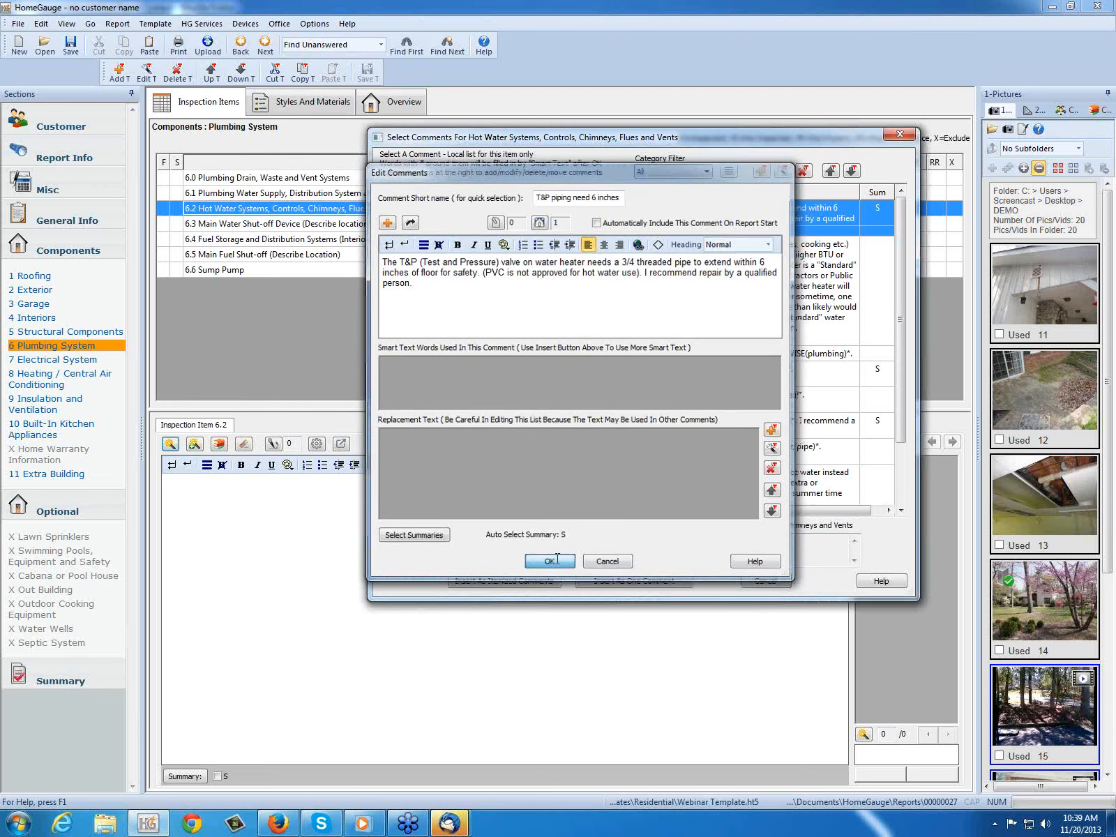
Step: Insert "T&P piping need 6 inches" with its attached drawing into item 6.2 as one comment, and save the template
click(391, 211)
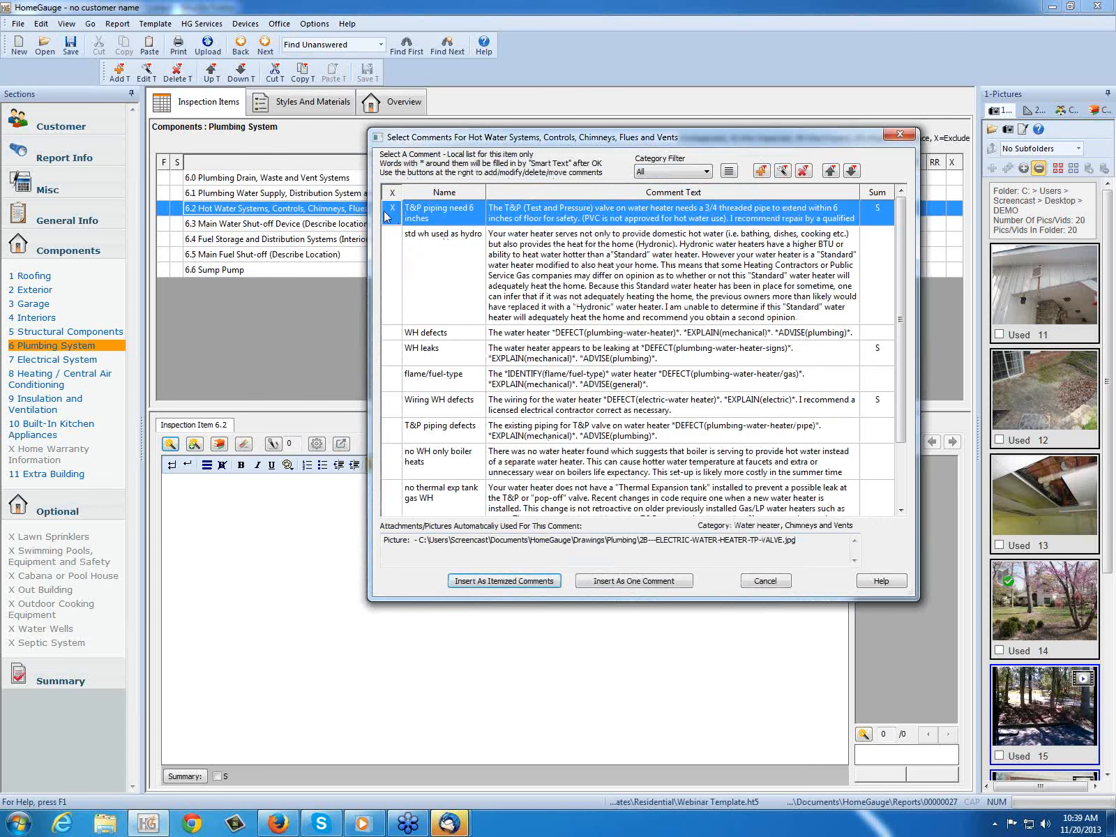
click(618, 583)
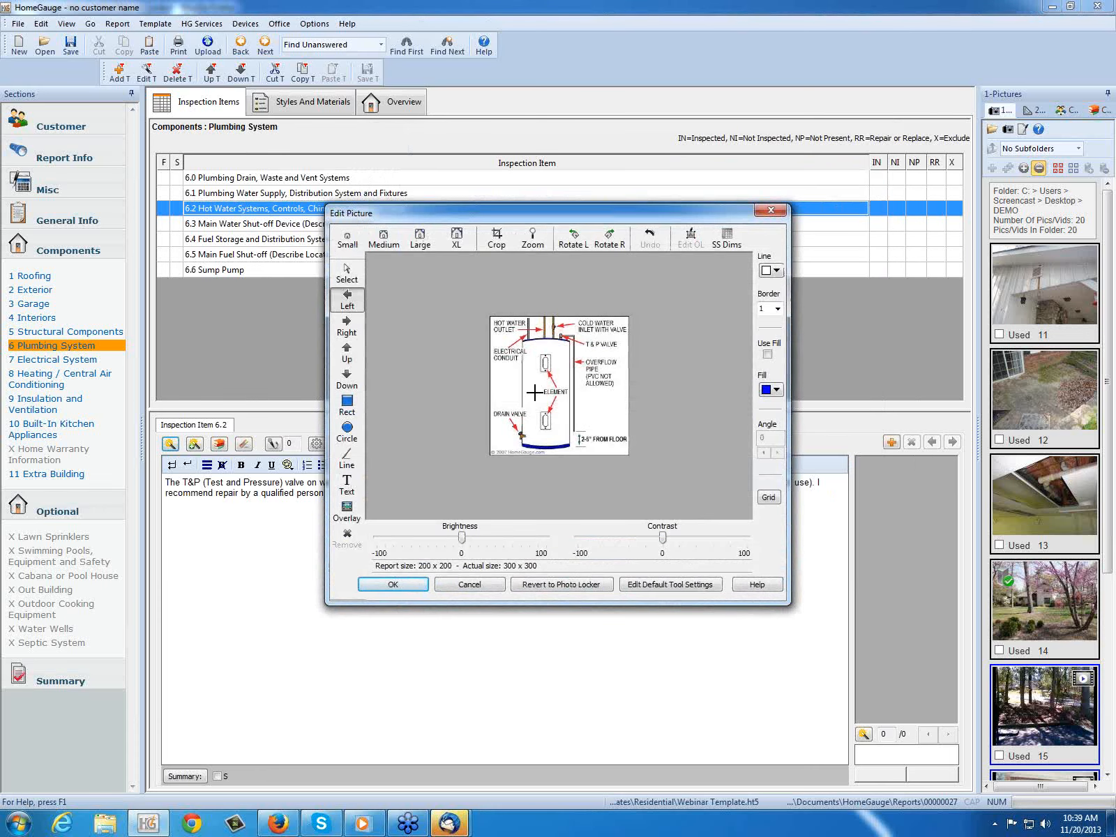
click(392, 584)
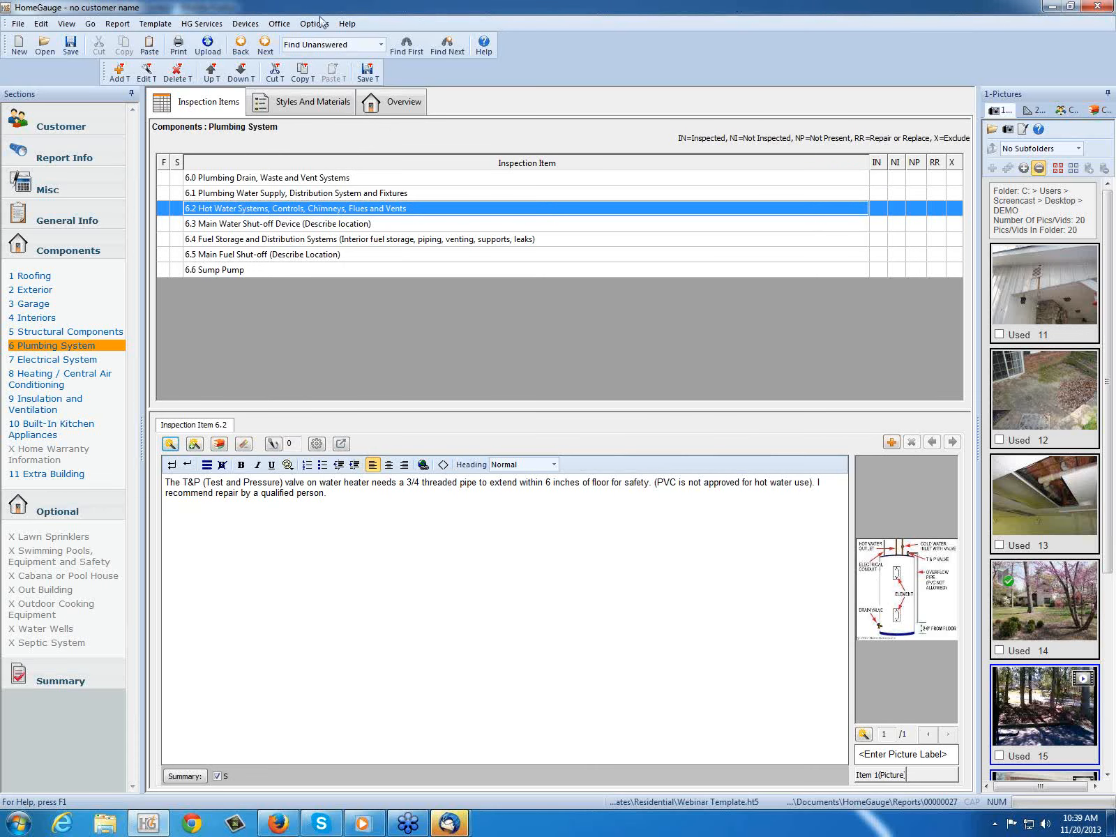
click(367, 71)
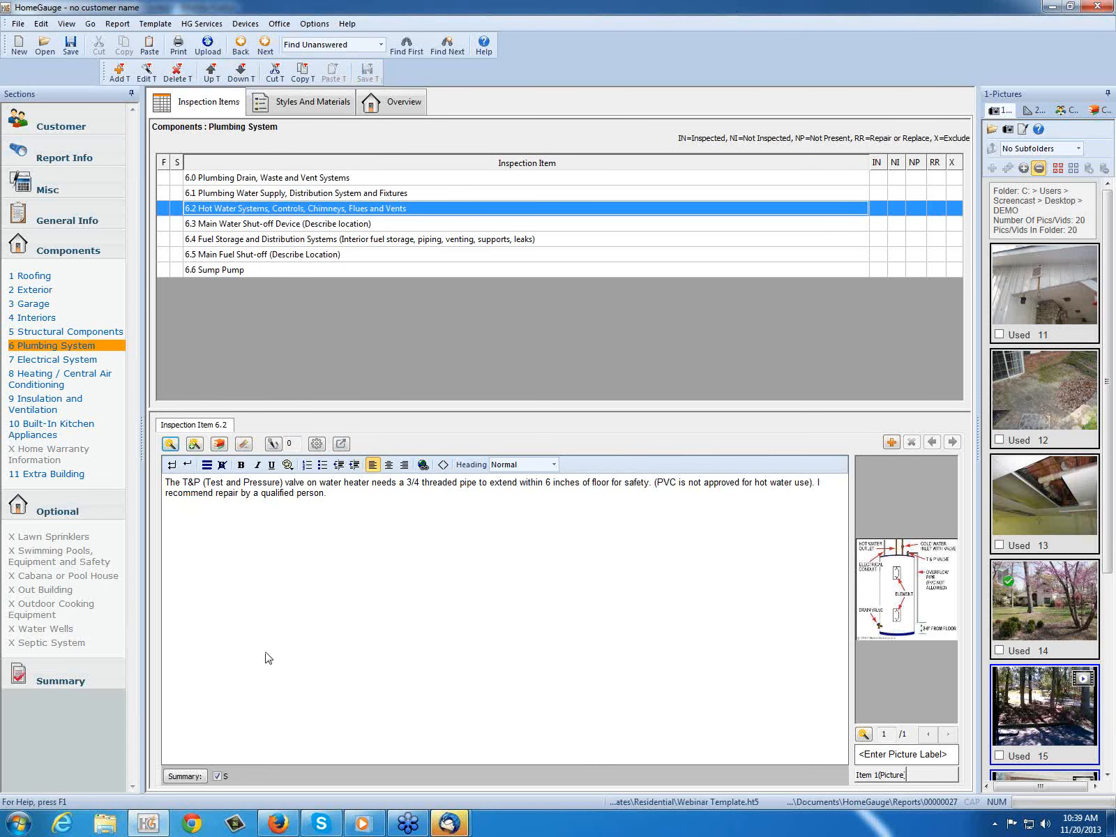
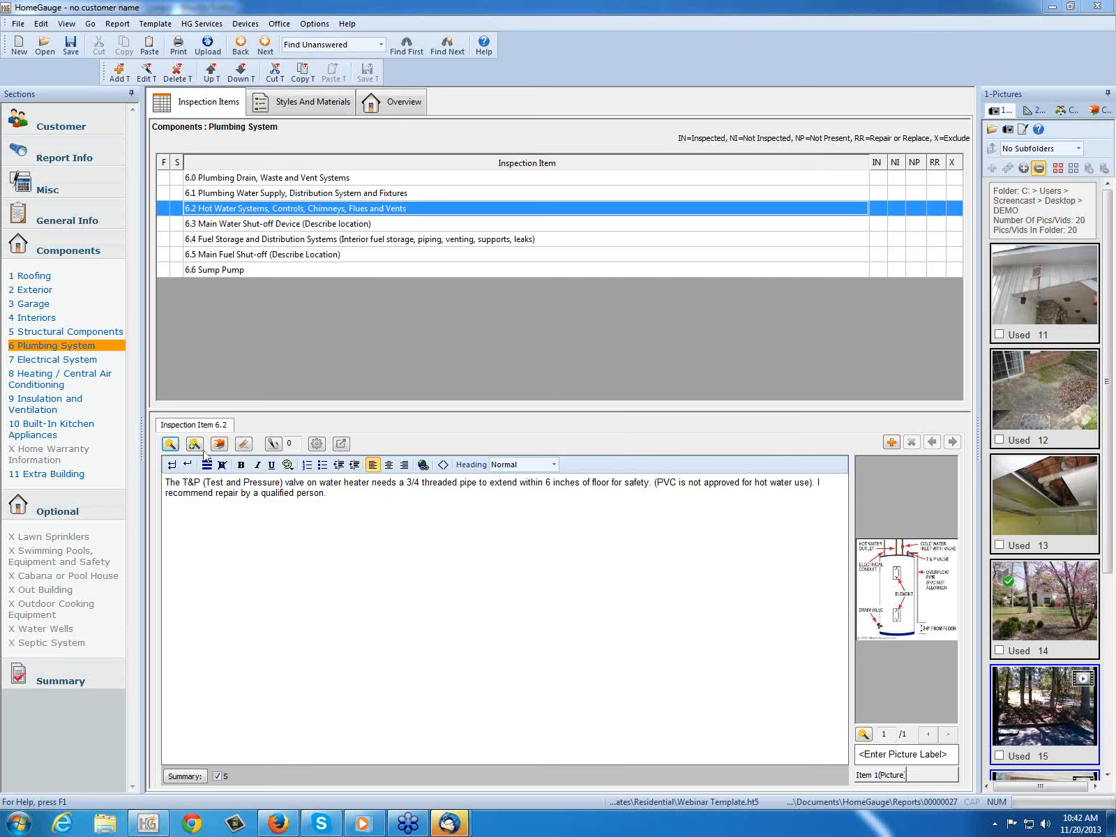
Step: Review the attachment list of item 6.2's auto-comment "T&P piping need 6 inches" and its file picker without adding or inserting anything
click(170, 444)
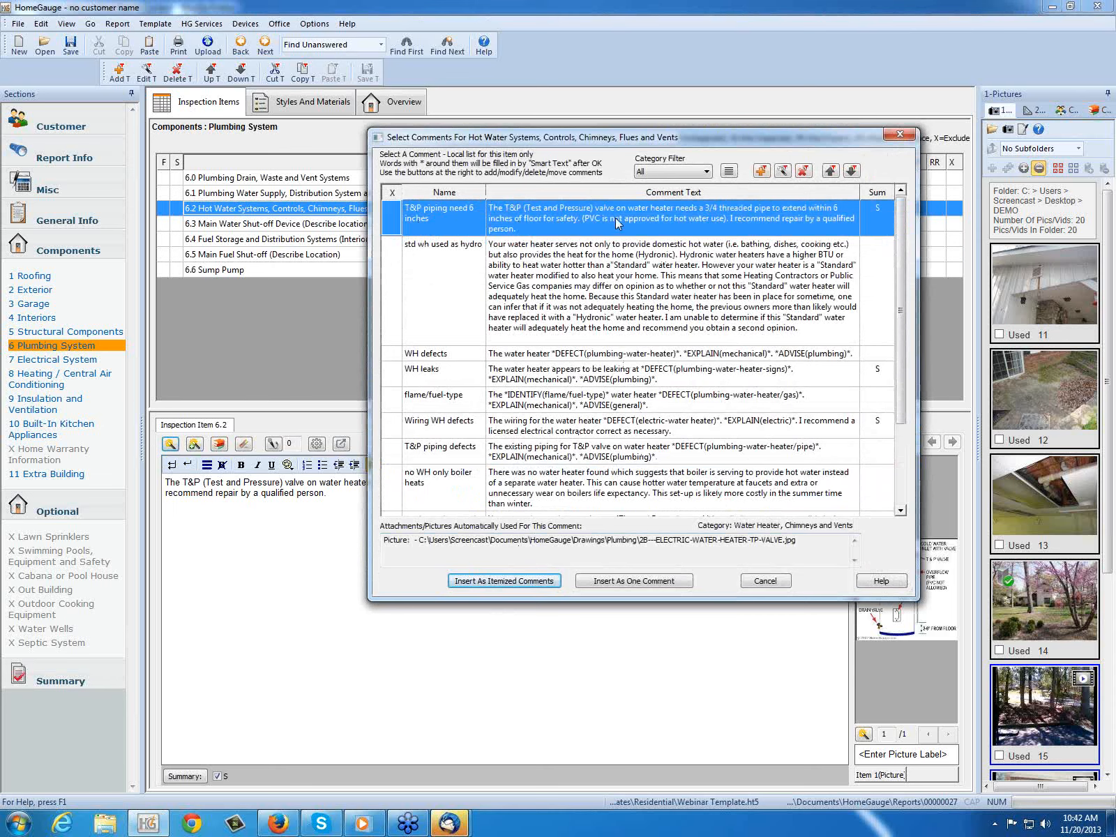
click(783, 171)
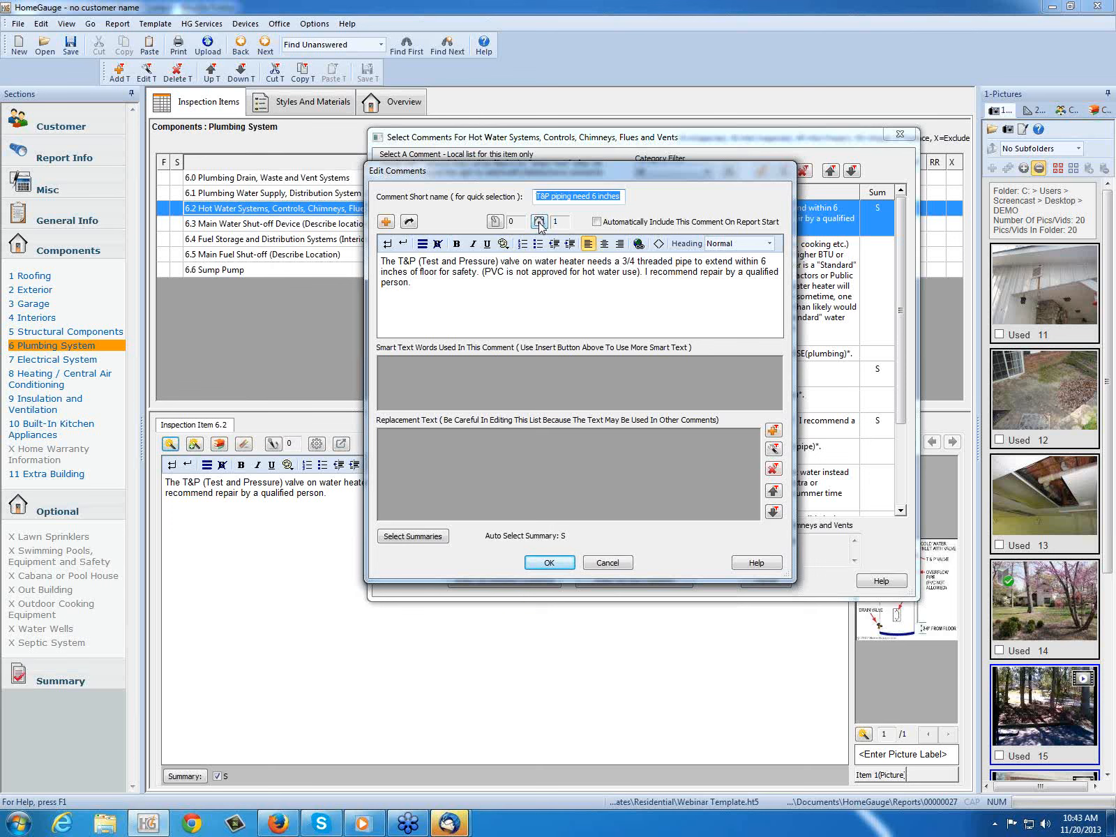
click(539, 222)
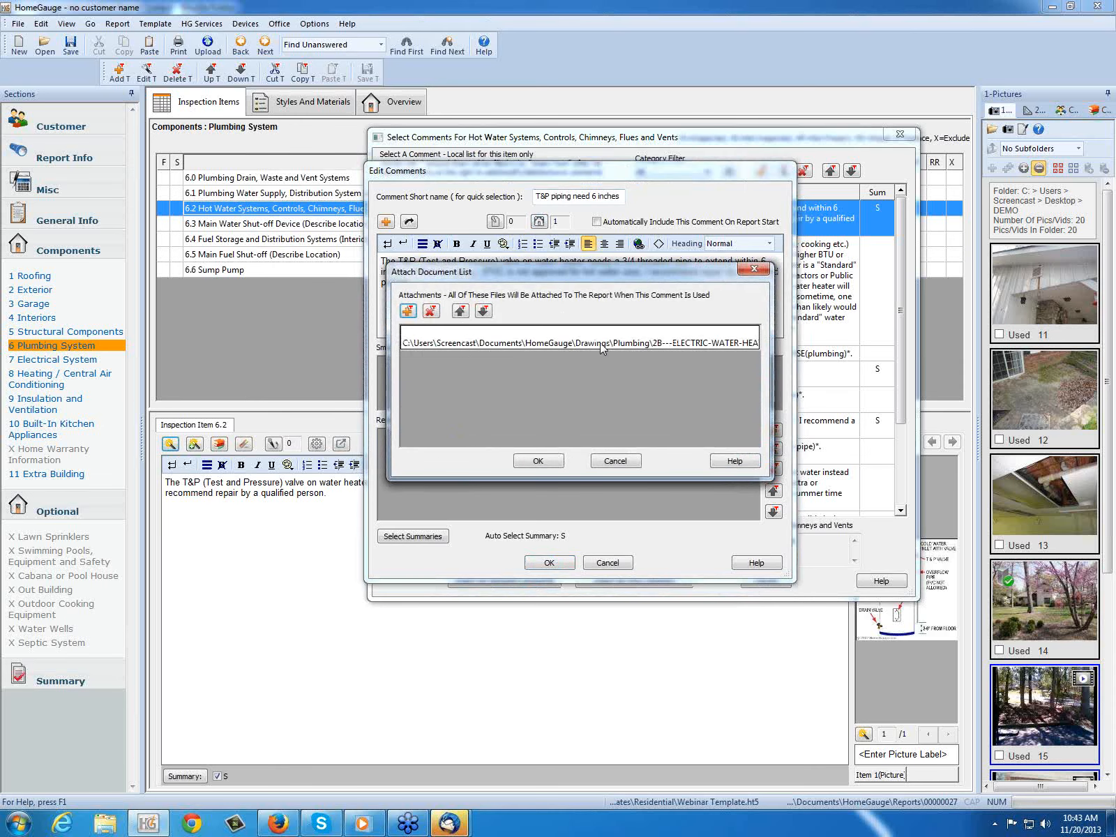
click(417, 314)
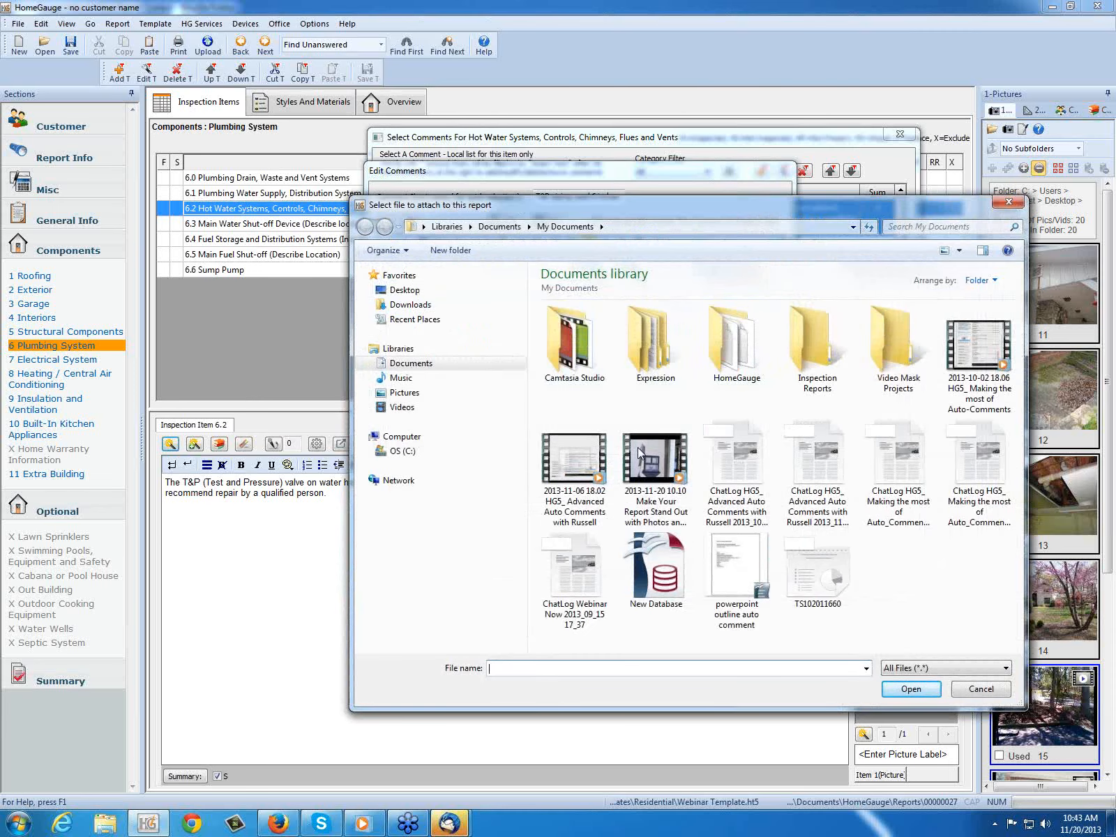
click(1004, 691)
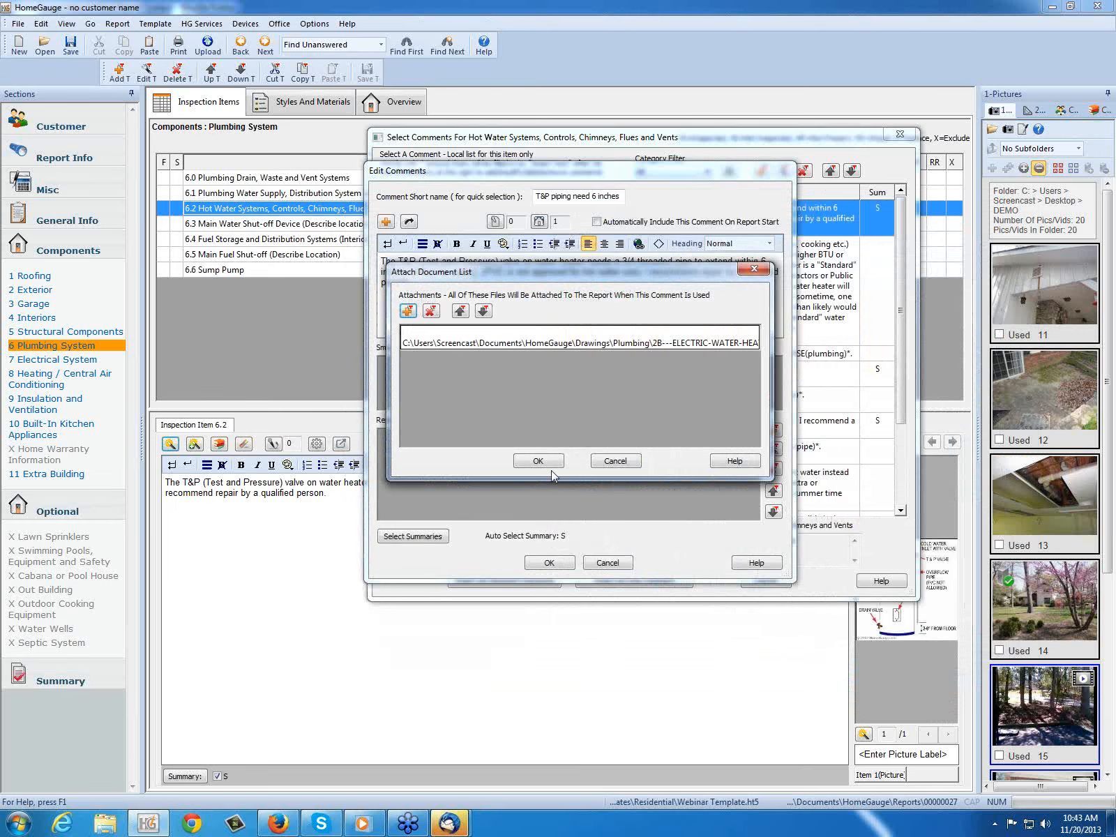
click(538, 462)
click(564, 566)
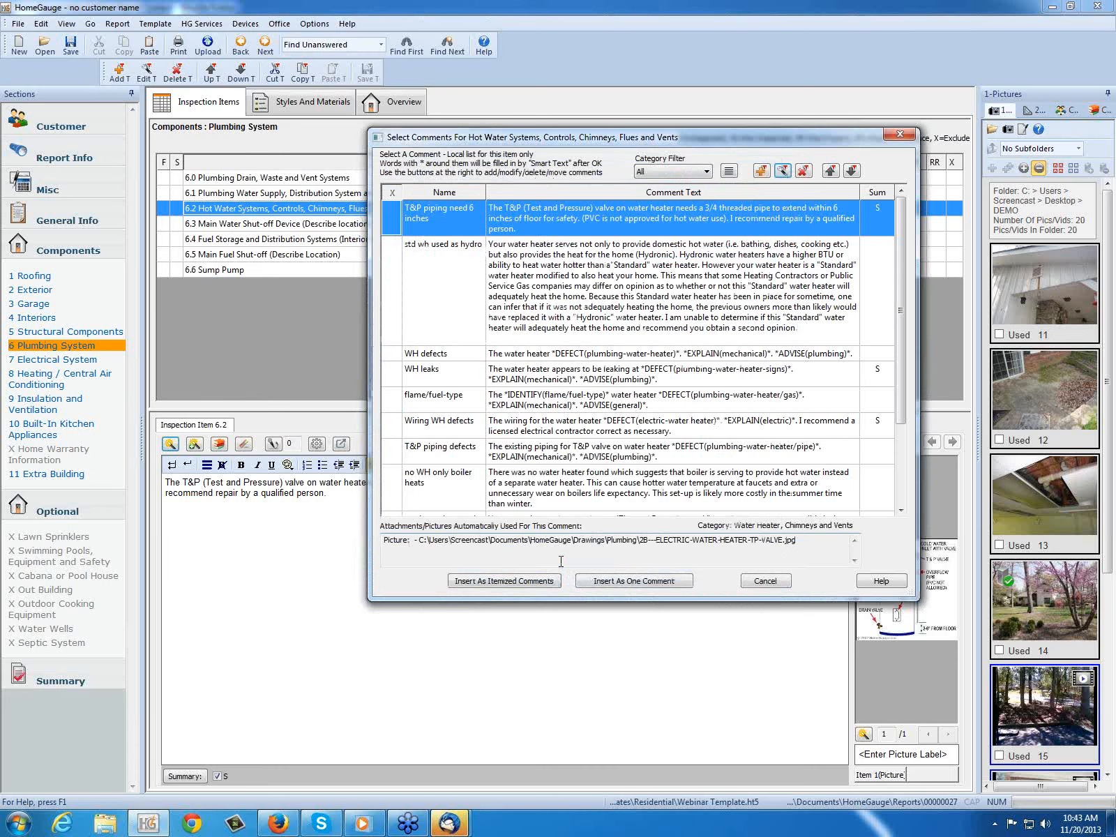
click(765, 580)
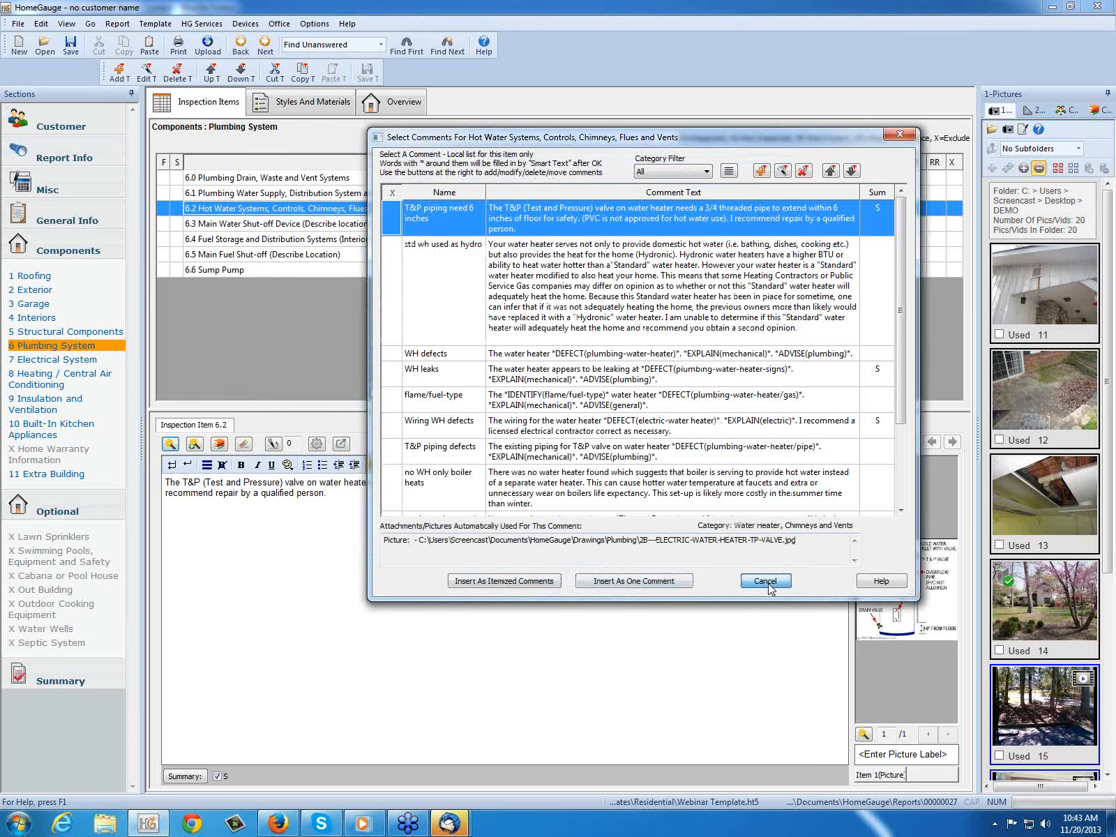
click(367, 73)
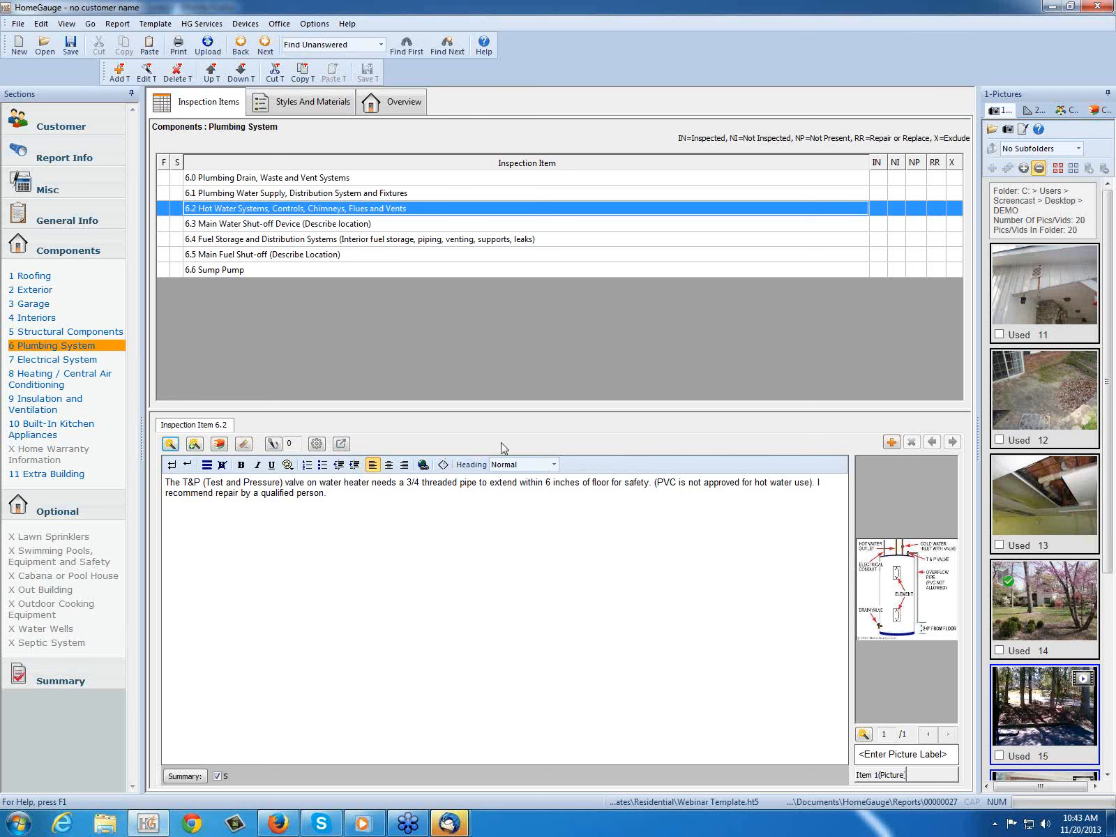
Step: Display the report data sizes, check them down to the approximate upload size, and close the window
click(118, 24)
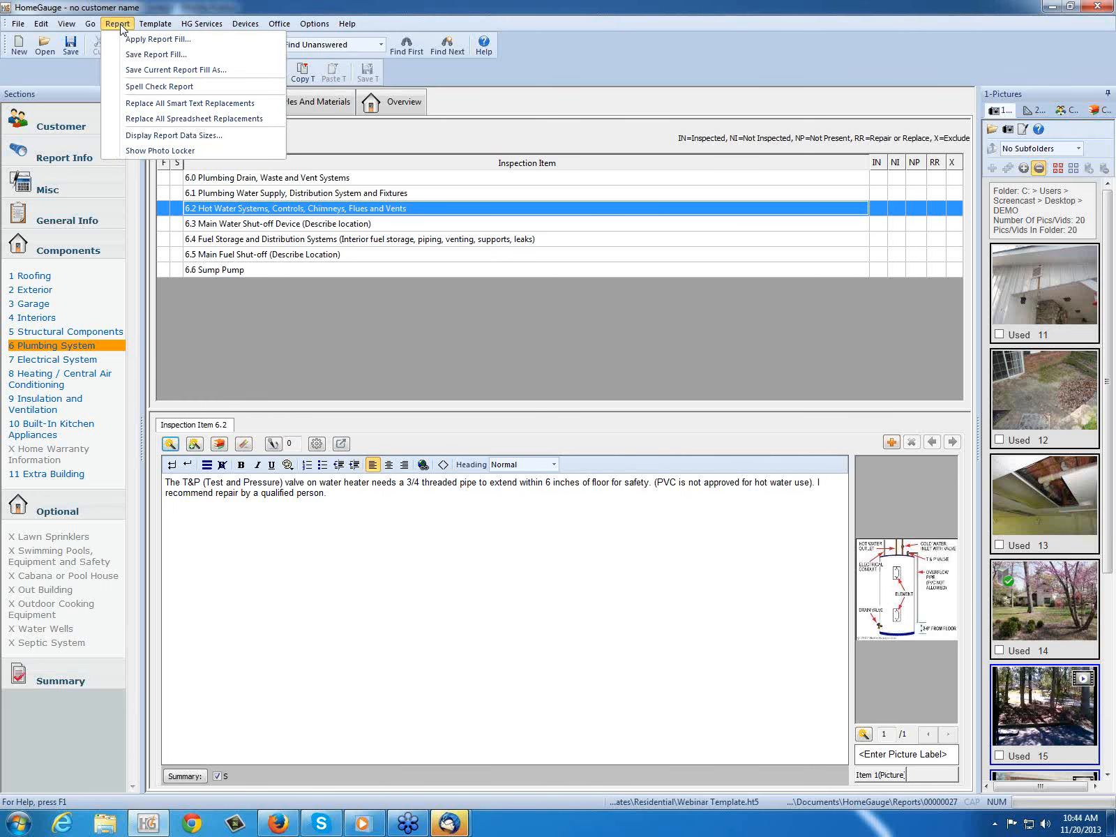
click(141, 135)
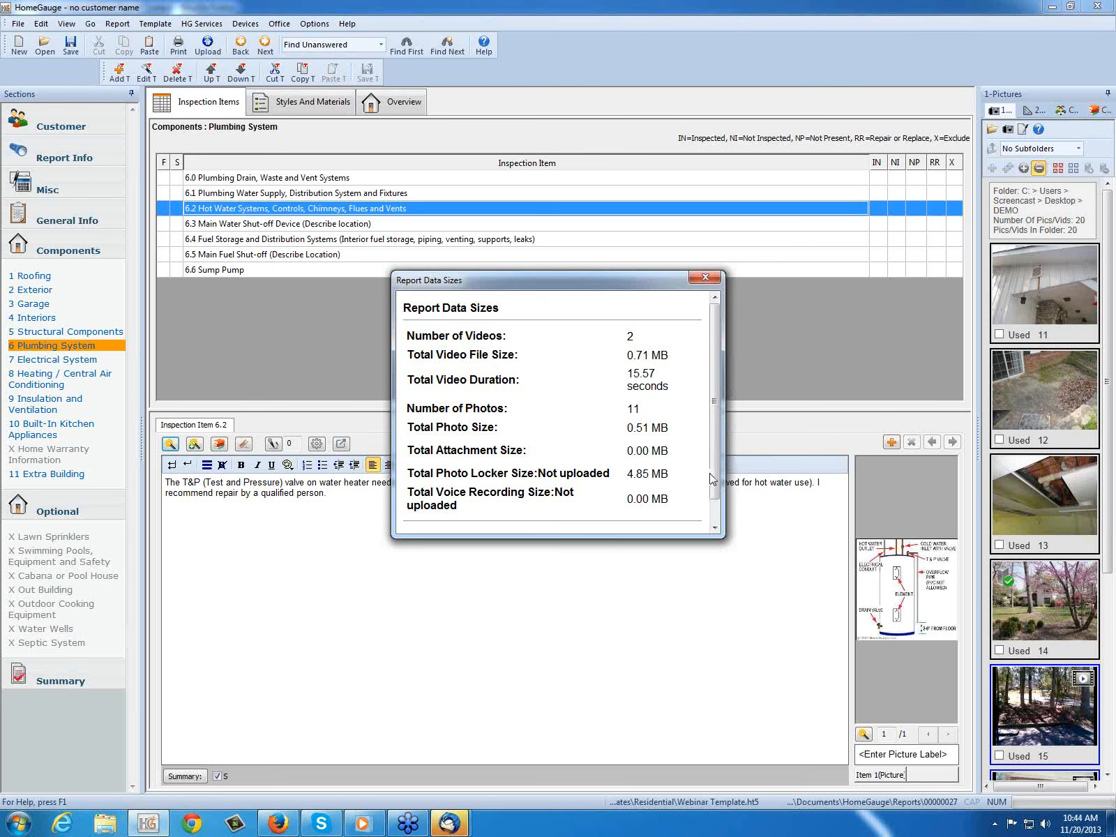
scroll(712, 482, down, 1)
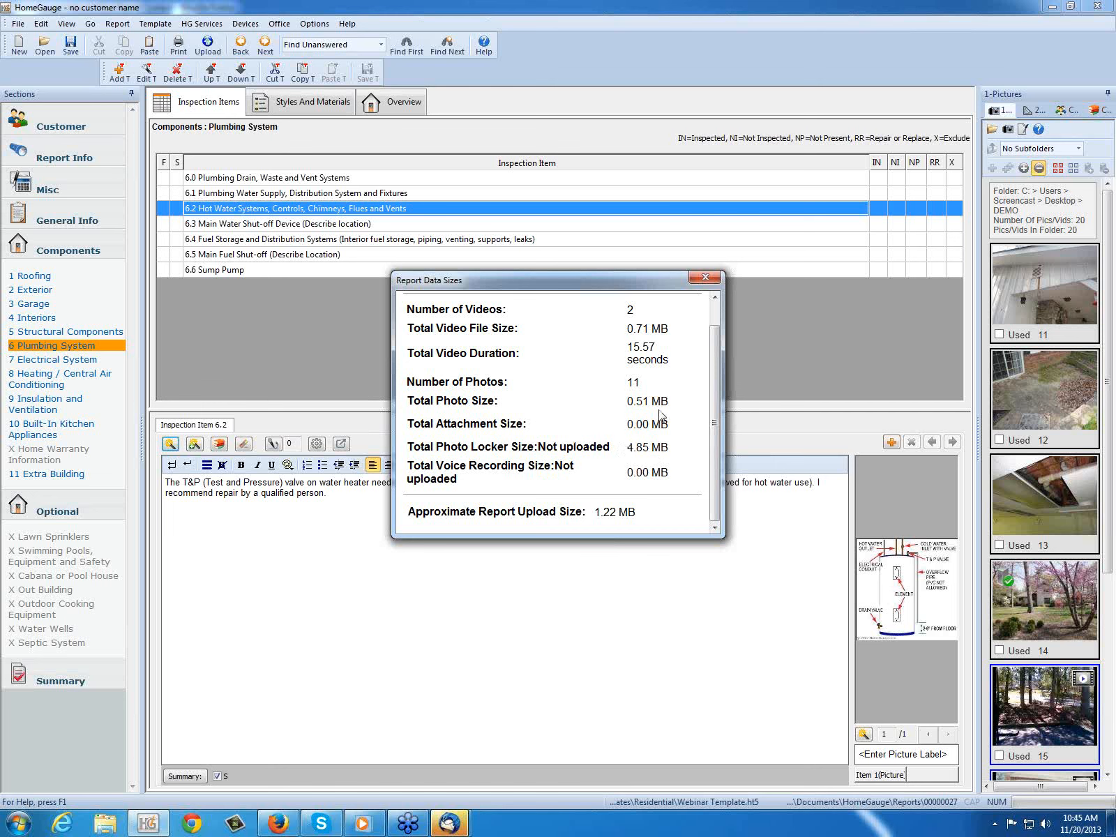
click(707, 279)
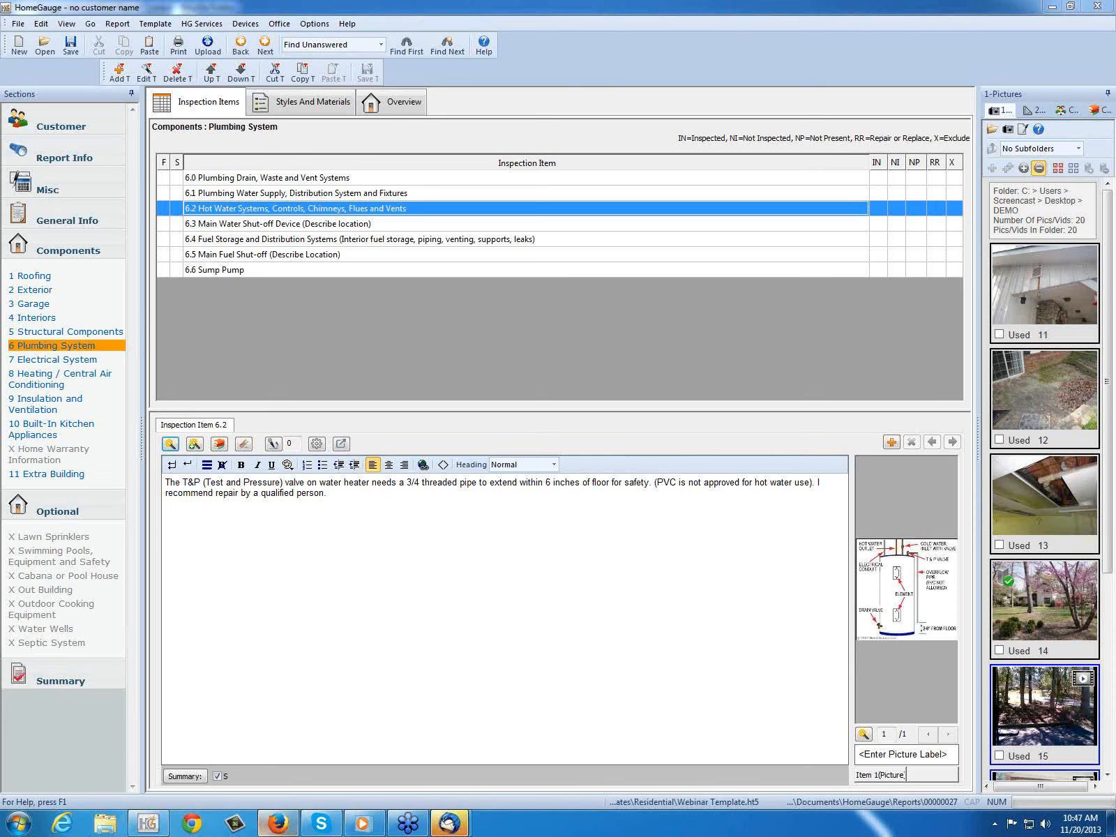
Step: Switch to the sample HomeGauge inspection report in Firefox, go to its cover page, and play the video beside the house photo
click(274, 829)
click(105, 40)
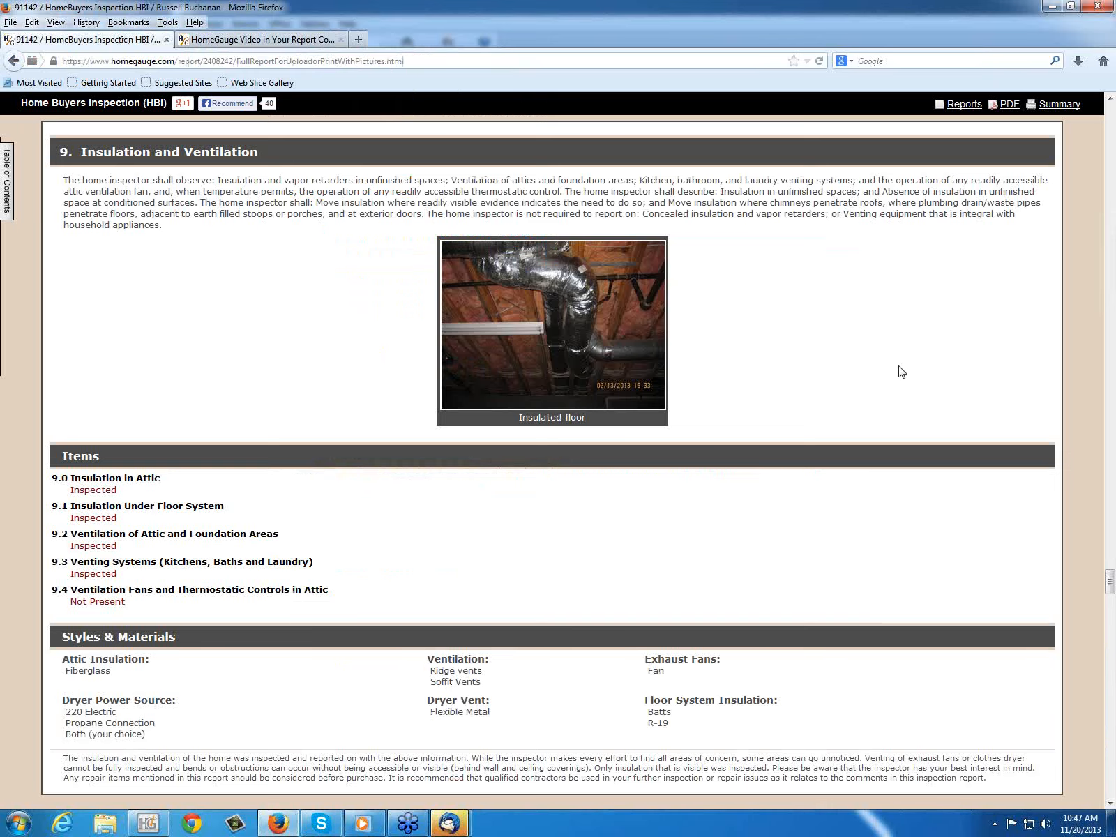
scroll(899, 366, up, 6)
drag(1110, 564, 1093, 332)
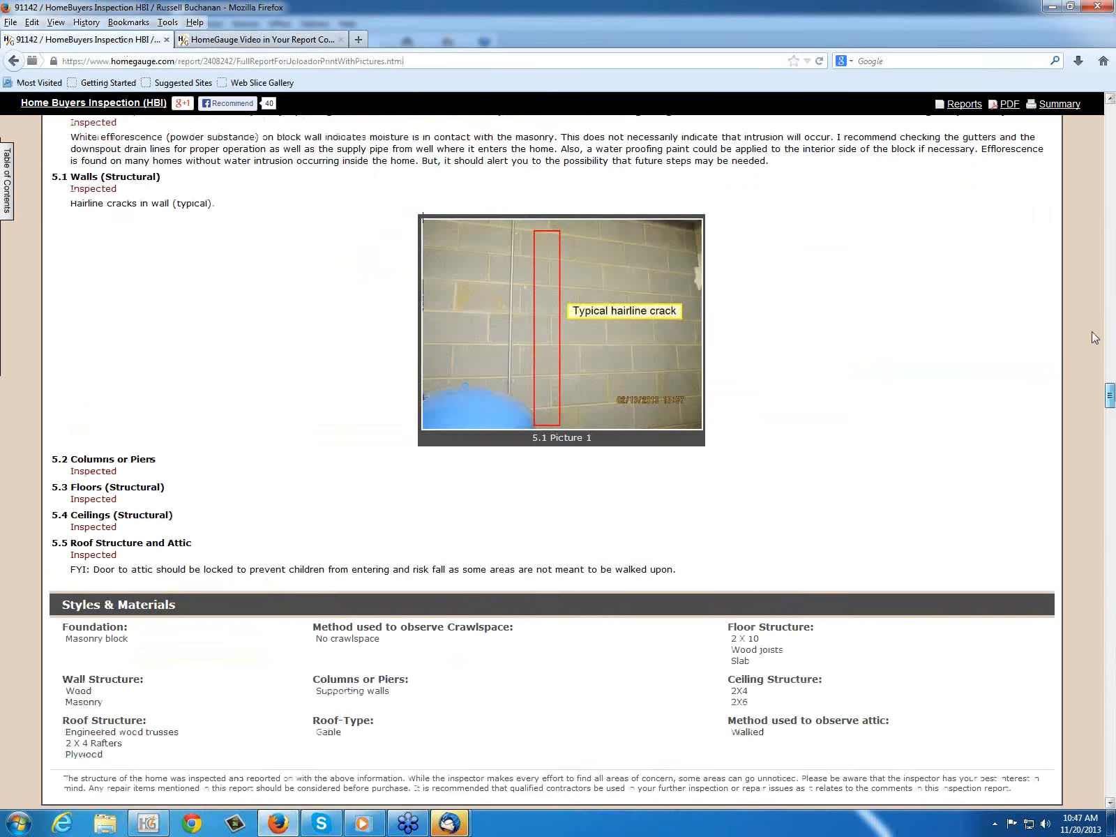
scroll(1094, 337, up, 15)
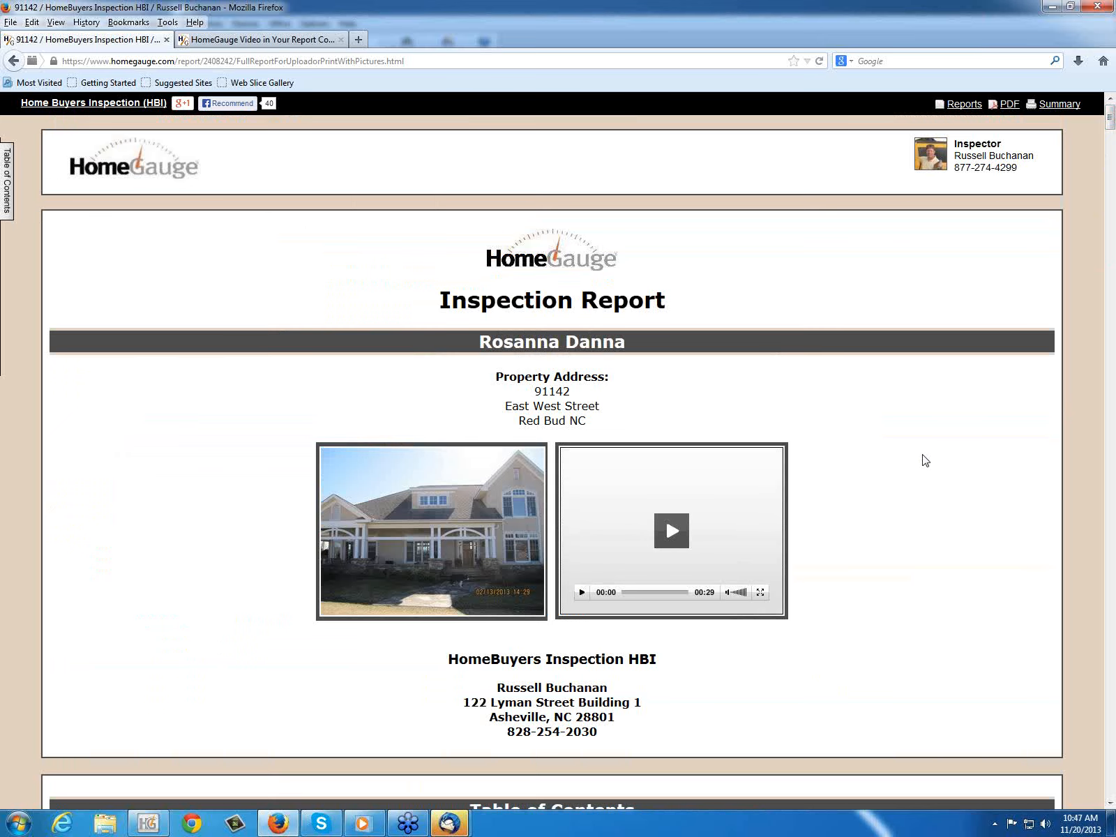
scroll(970, 456, down, 2)
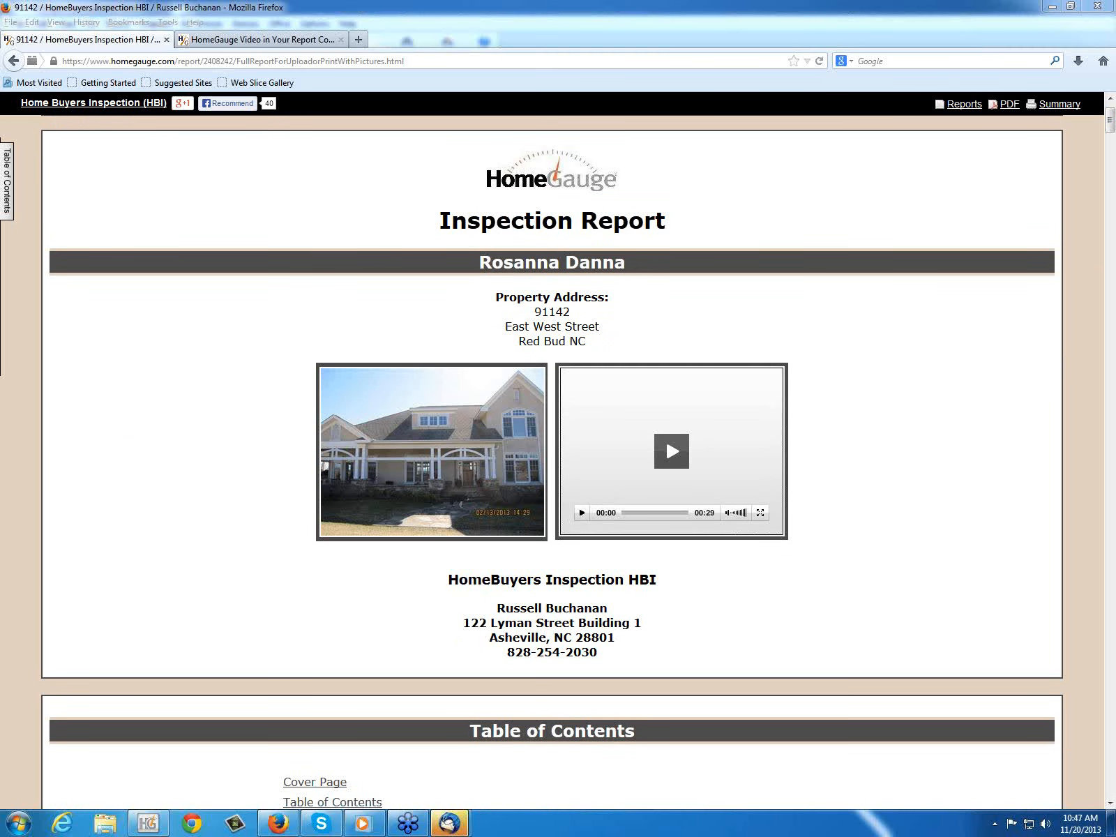
click(875, 473)
scroll(877, 474, down, 1)
scroll(879, 473, down, 2)
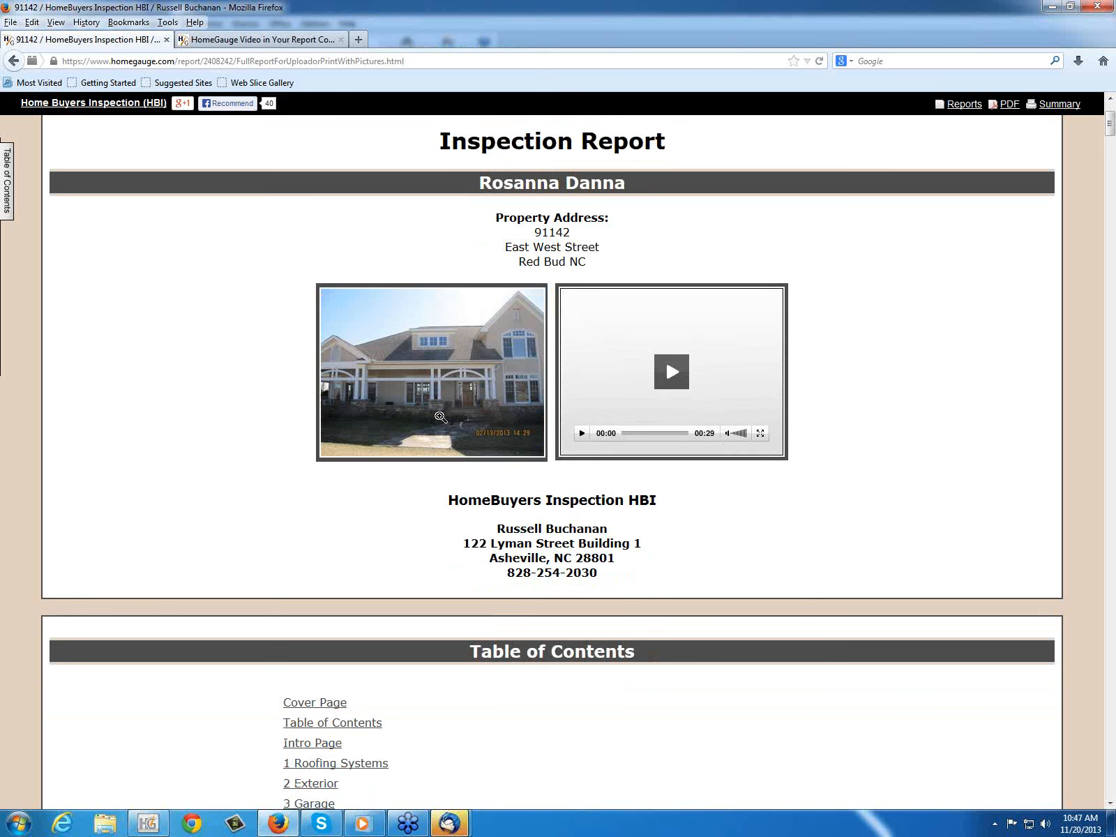
click(673, 373)
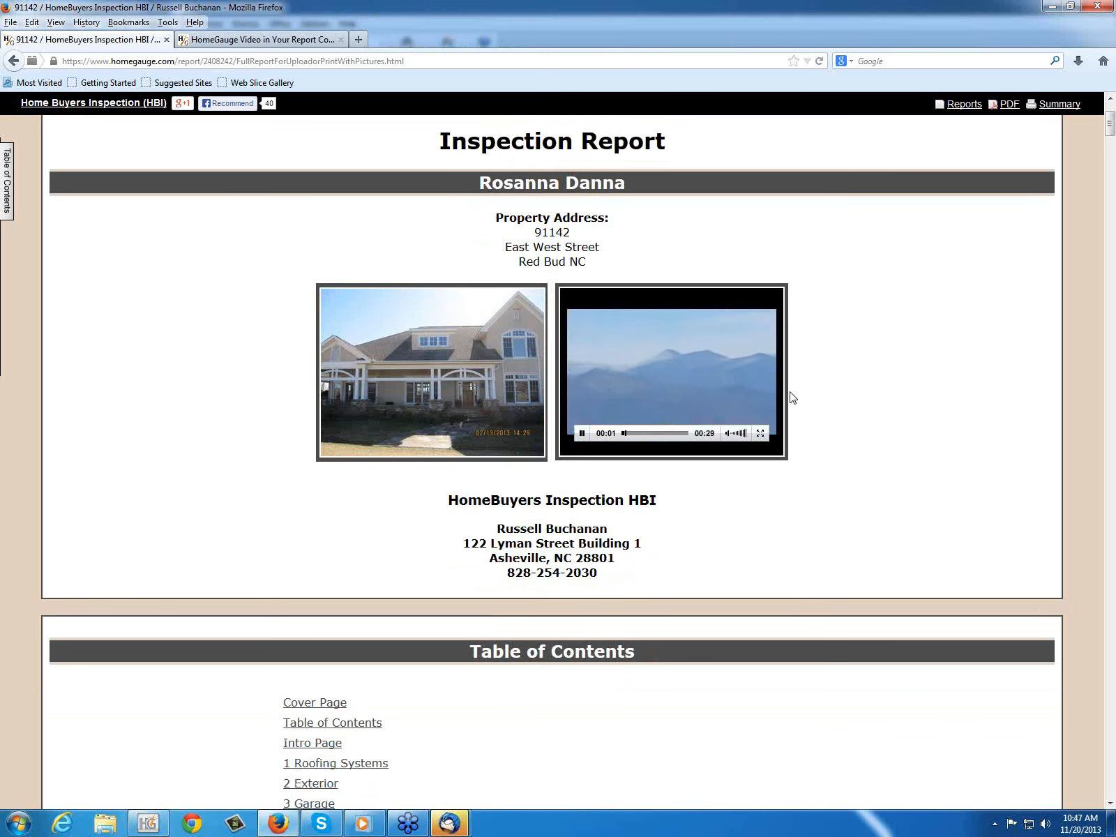
Step: Find item 1.2 under Roofing Systems, enlarge its picture annotated "loose", and close the enlarged view
scroll(892, 446, down, 2)
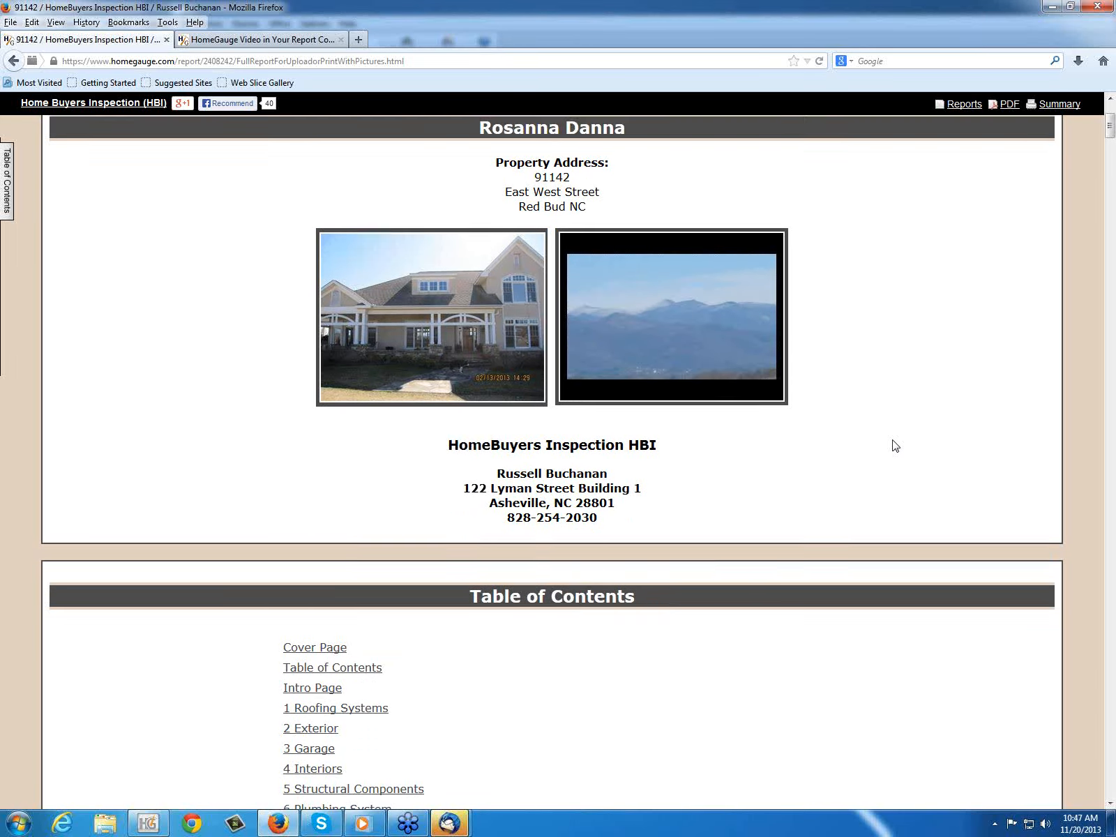
scroll(892, 446, down, 5)
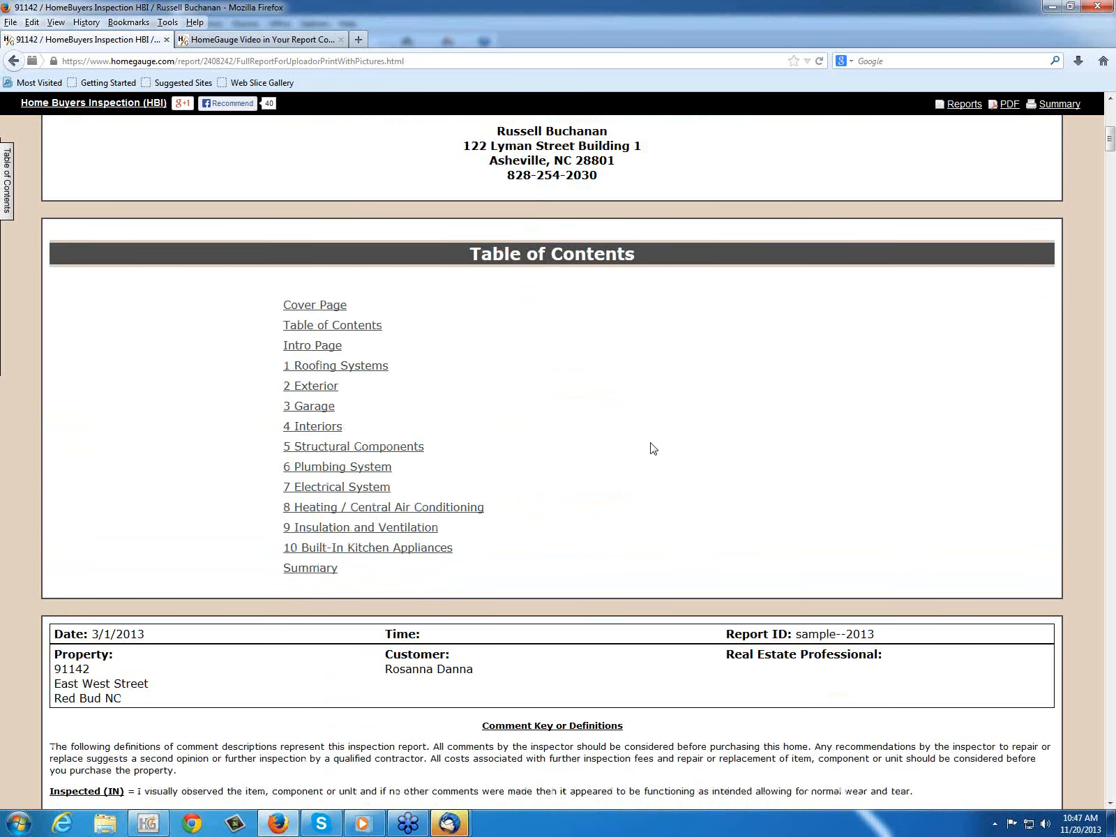
scroll(653, 449, down, 12)
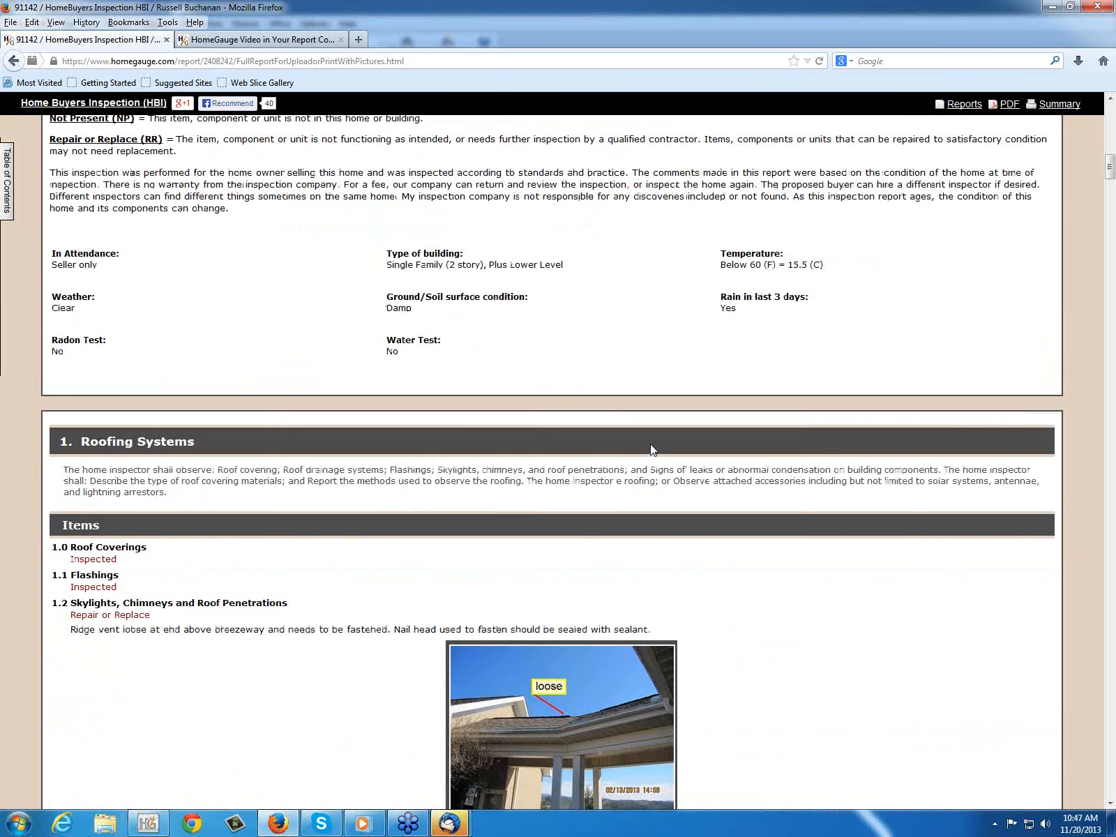
scroll(653, 449, down, 5)
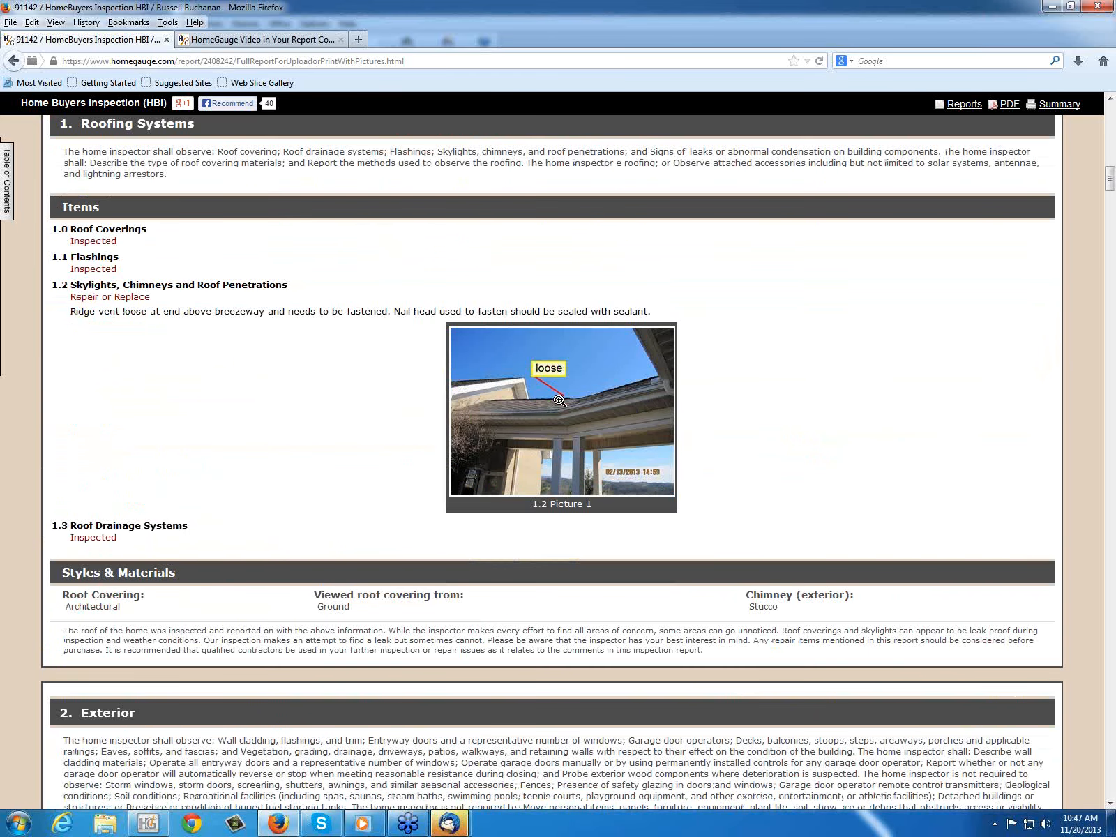
click(559, 399)
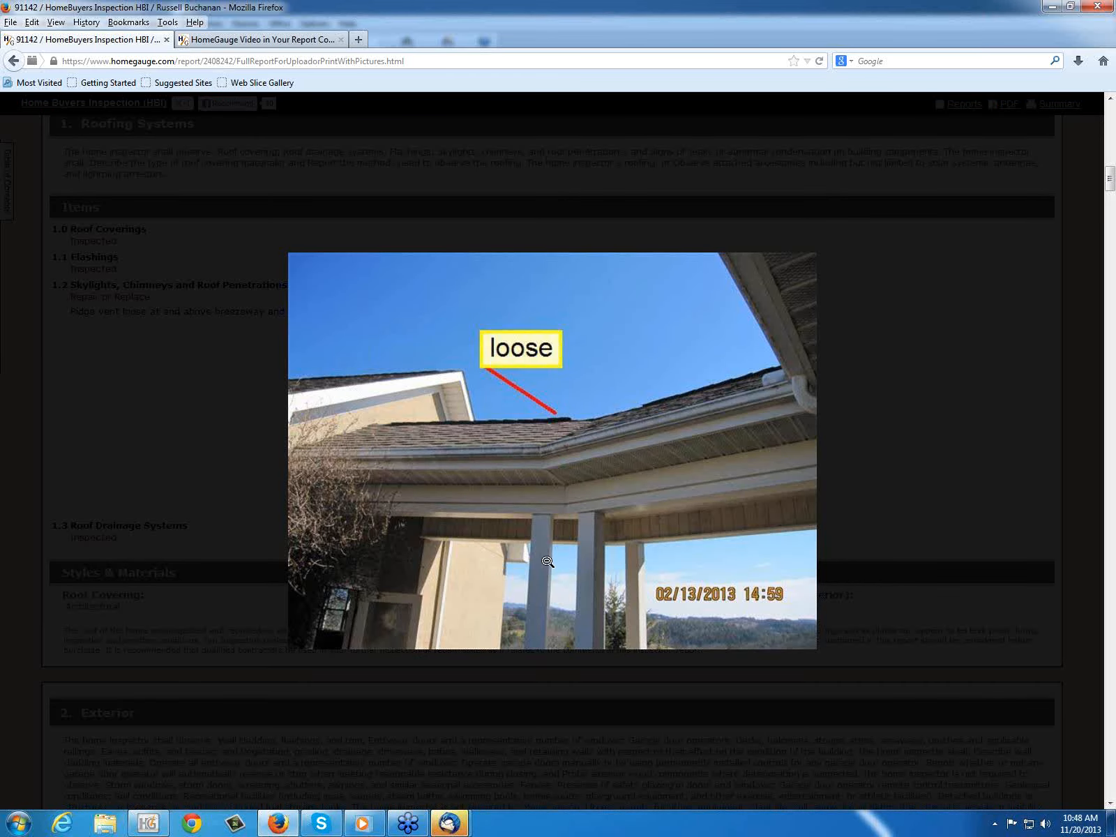
click(31, 518)
Step: Examine the annotated pictures and embedded videos in the sample report from the Exterior section through the Plumbing System items
scroll(352, 513, down, 7)
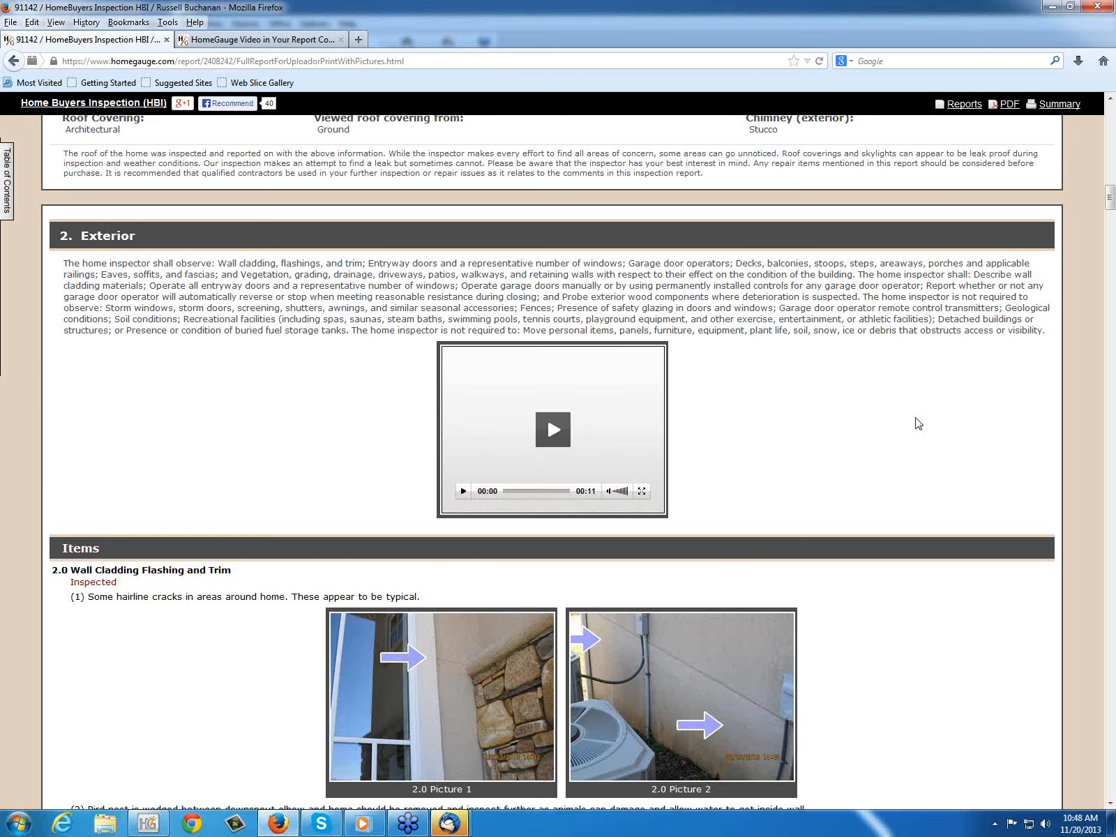
scroll(900, 436, down, 5)
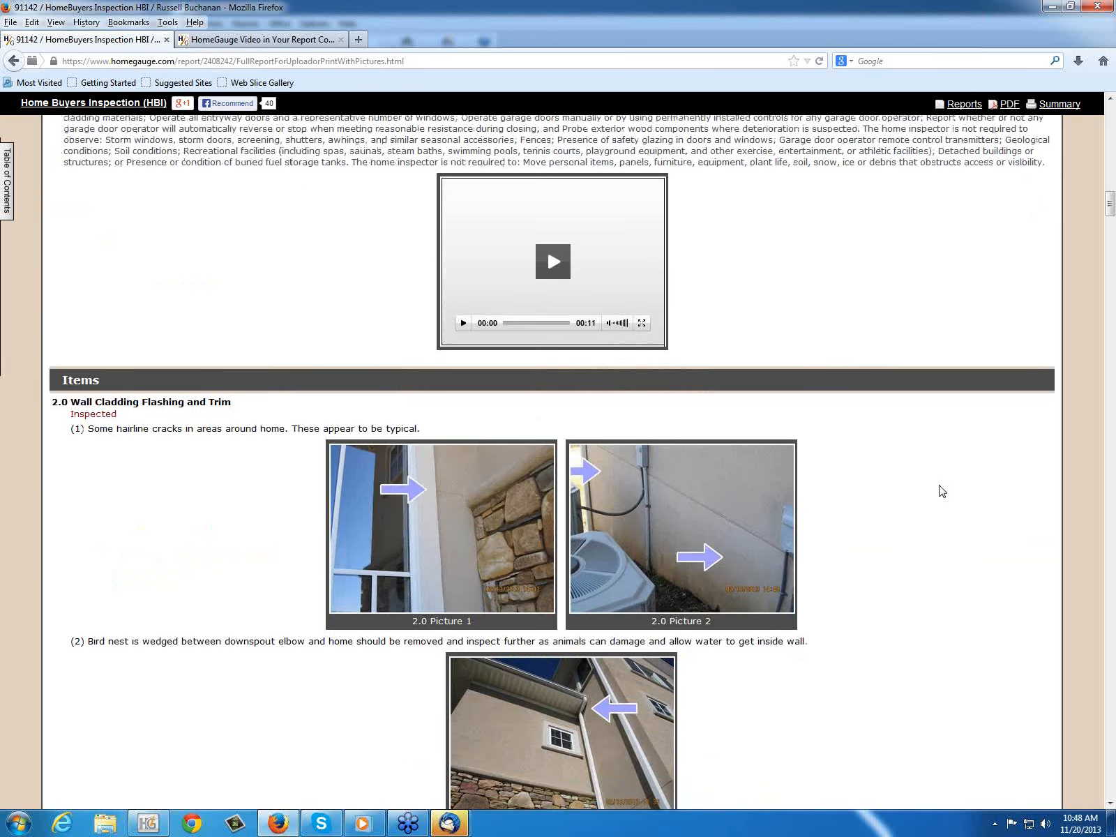
scroll(942, 489, down, 10)
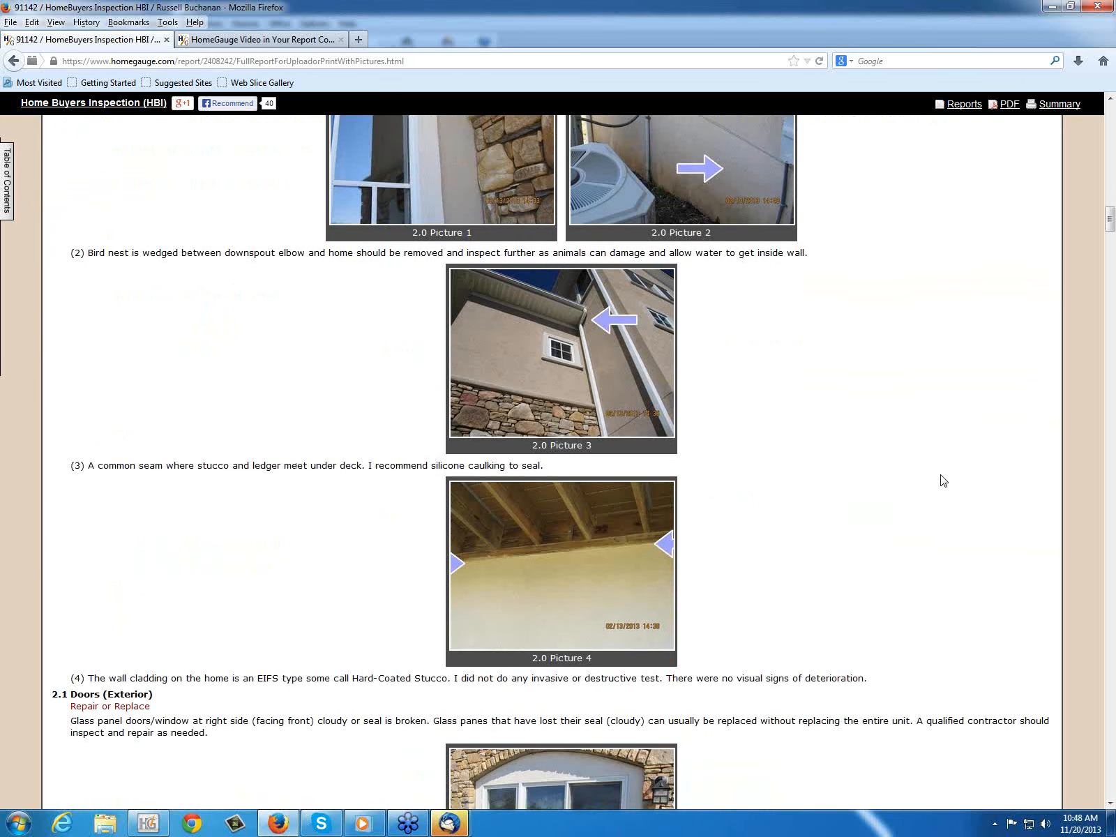
scroll(943, 481, down, 7)
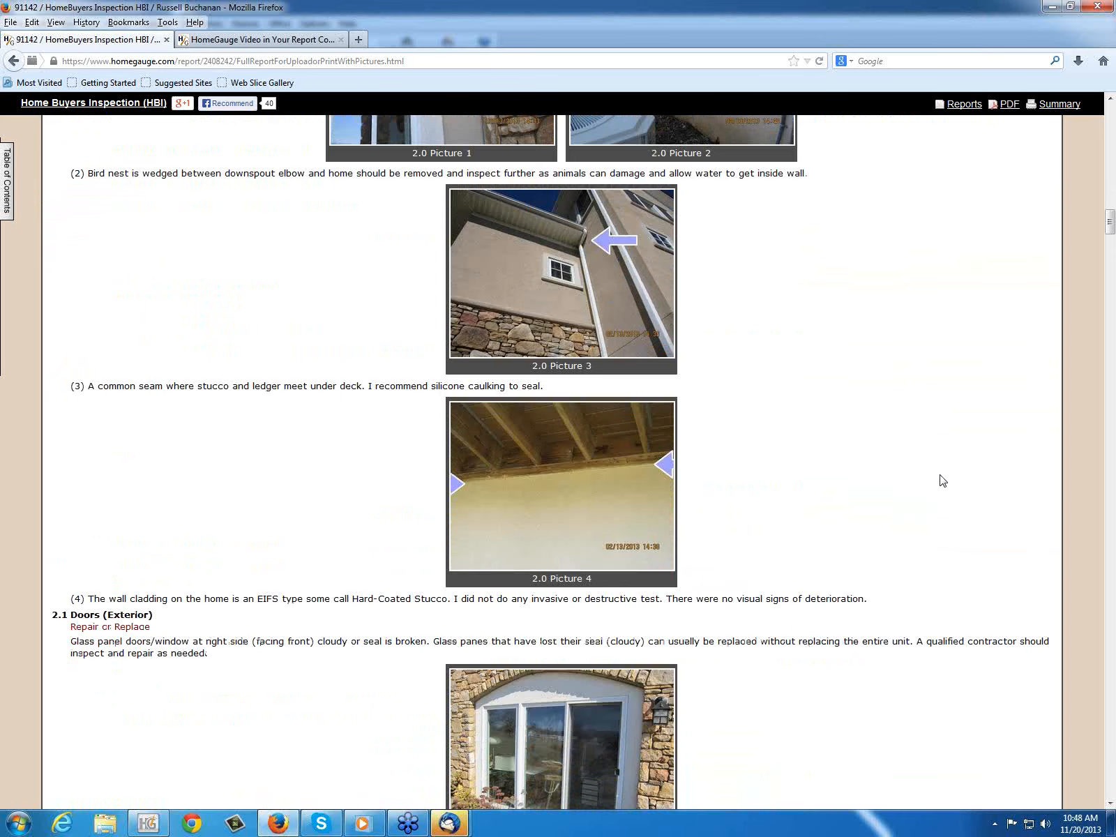
scroll(943, 481, down, 20)
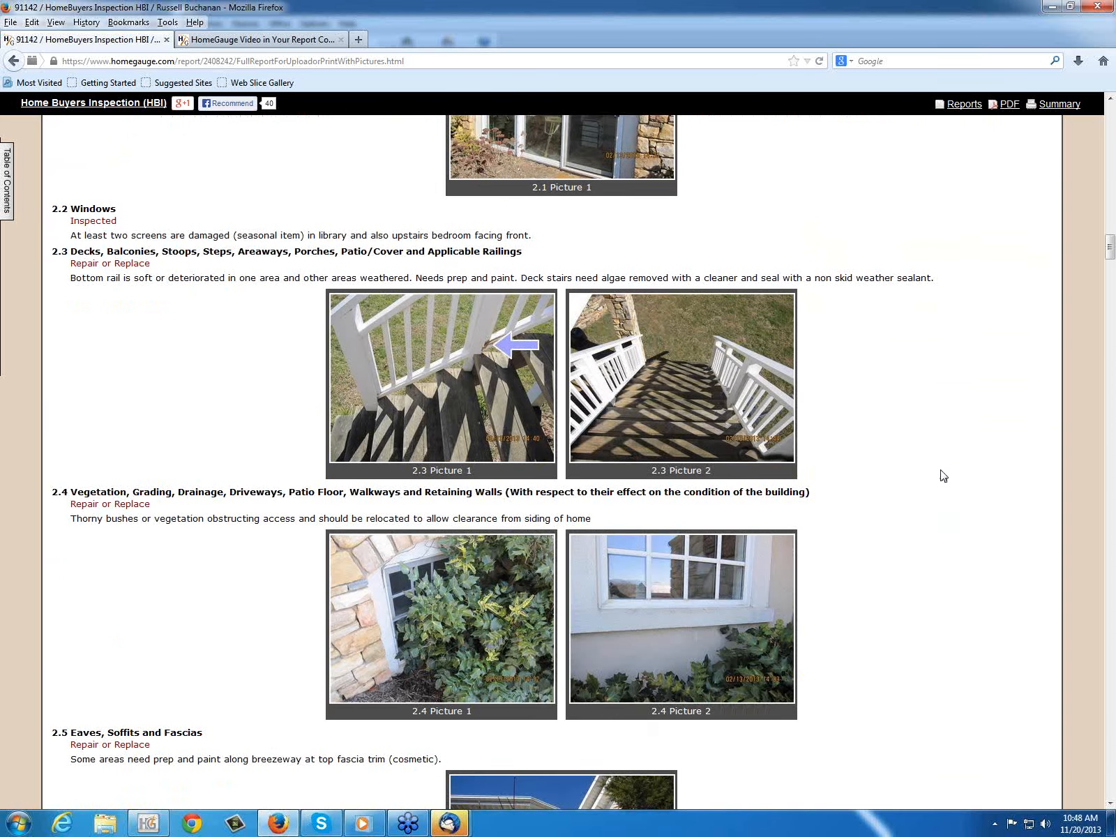
scroll(944, 475, down, 15)
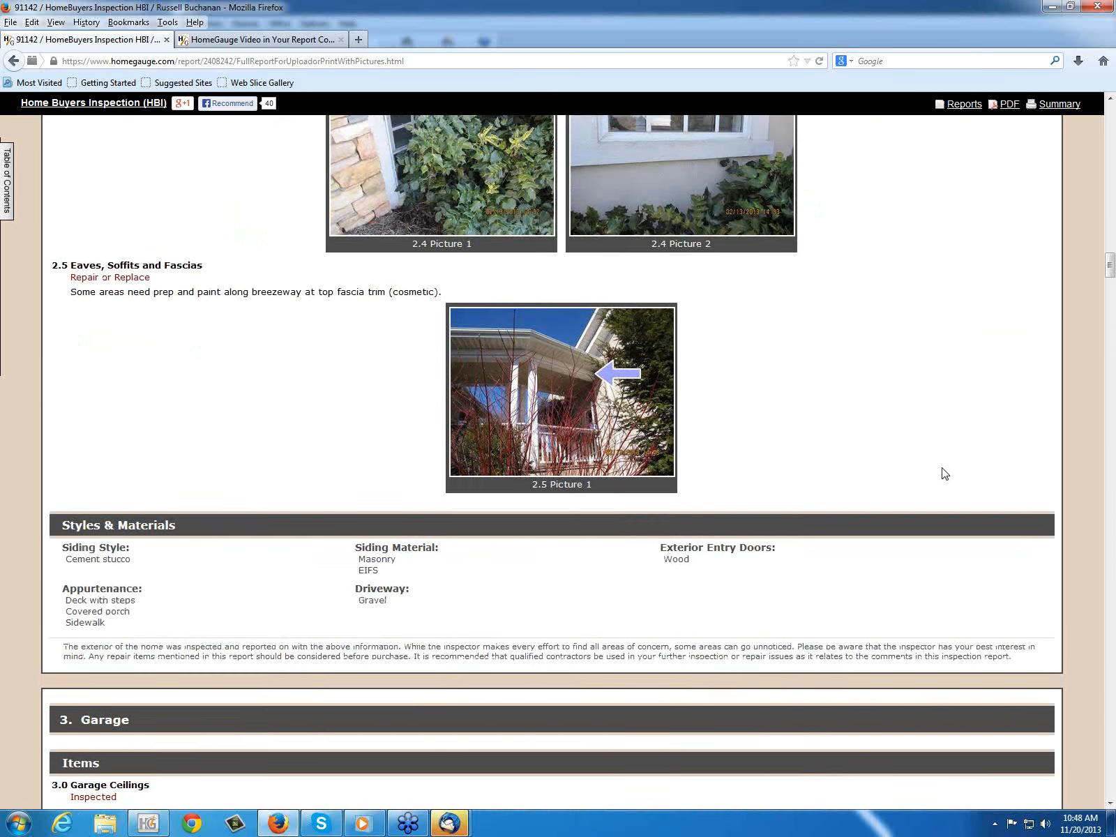
scroll(944, 474, down, 16)
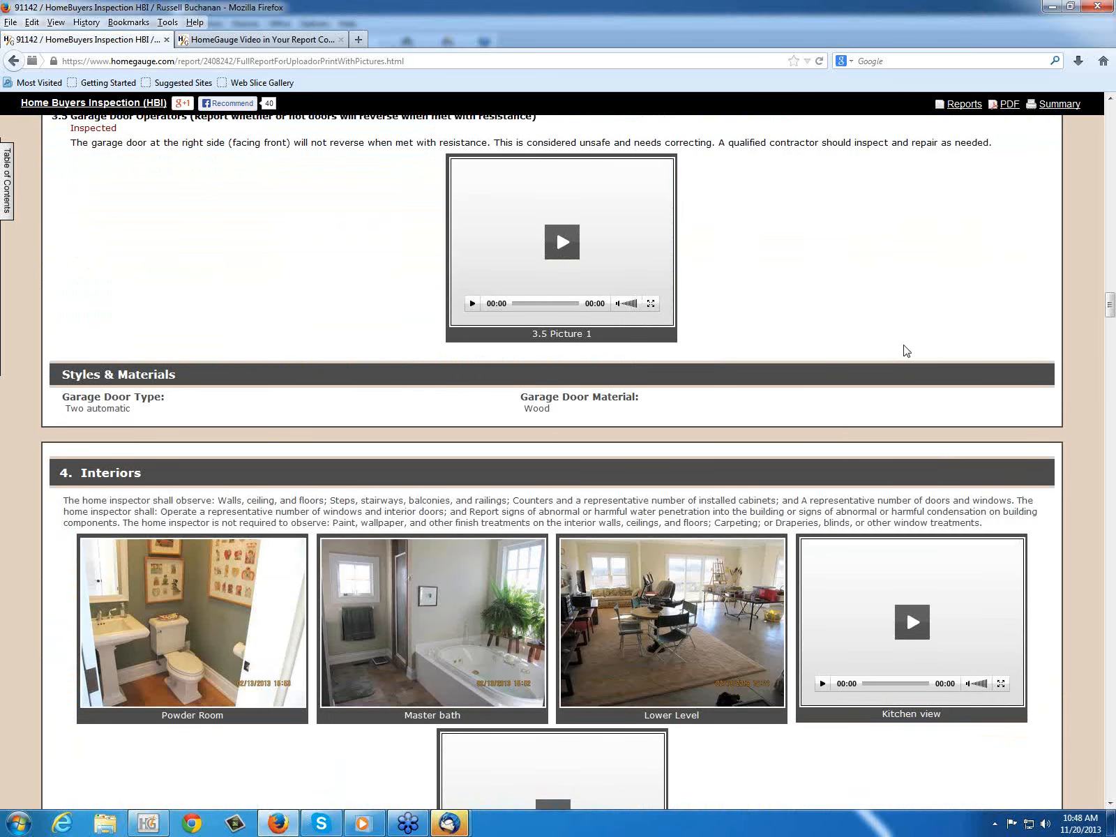
scroll(931, 398, down, 4)
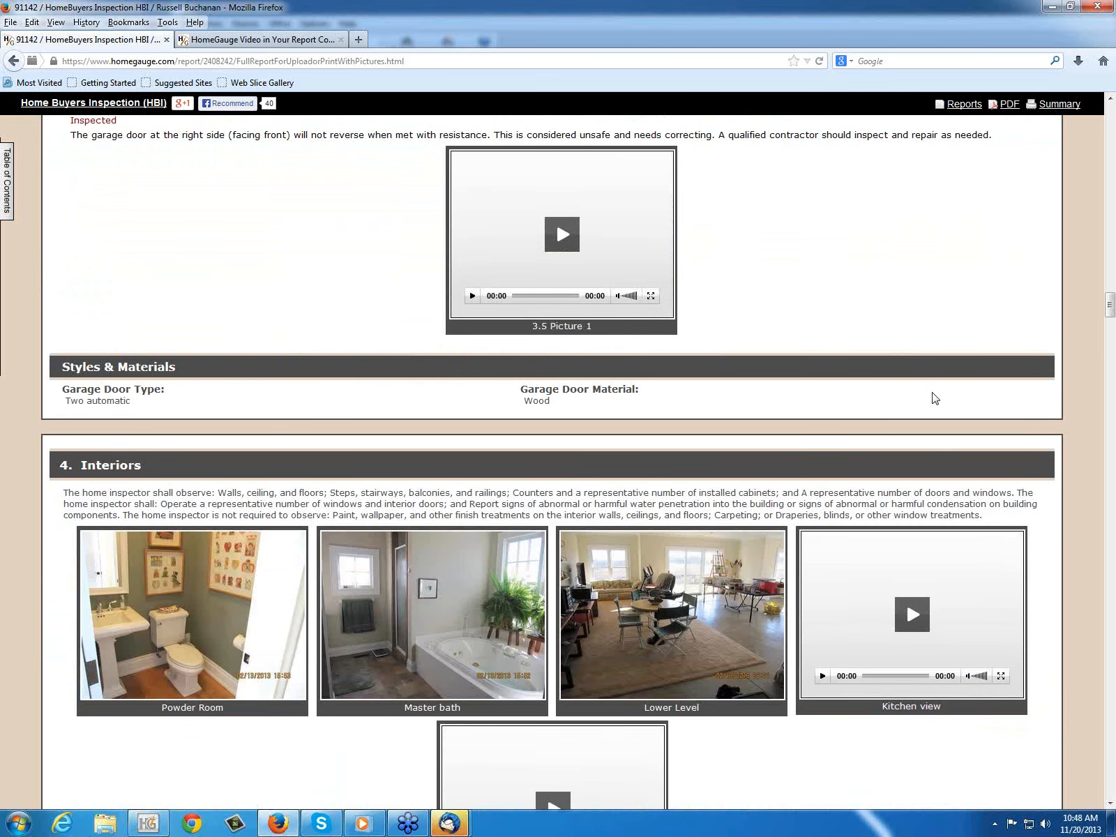
scroll(1043, 580, down, 4)
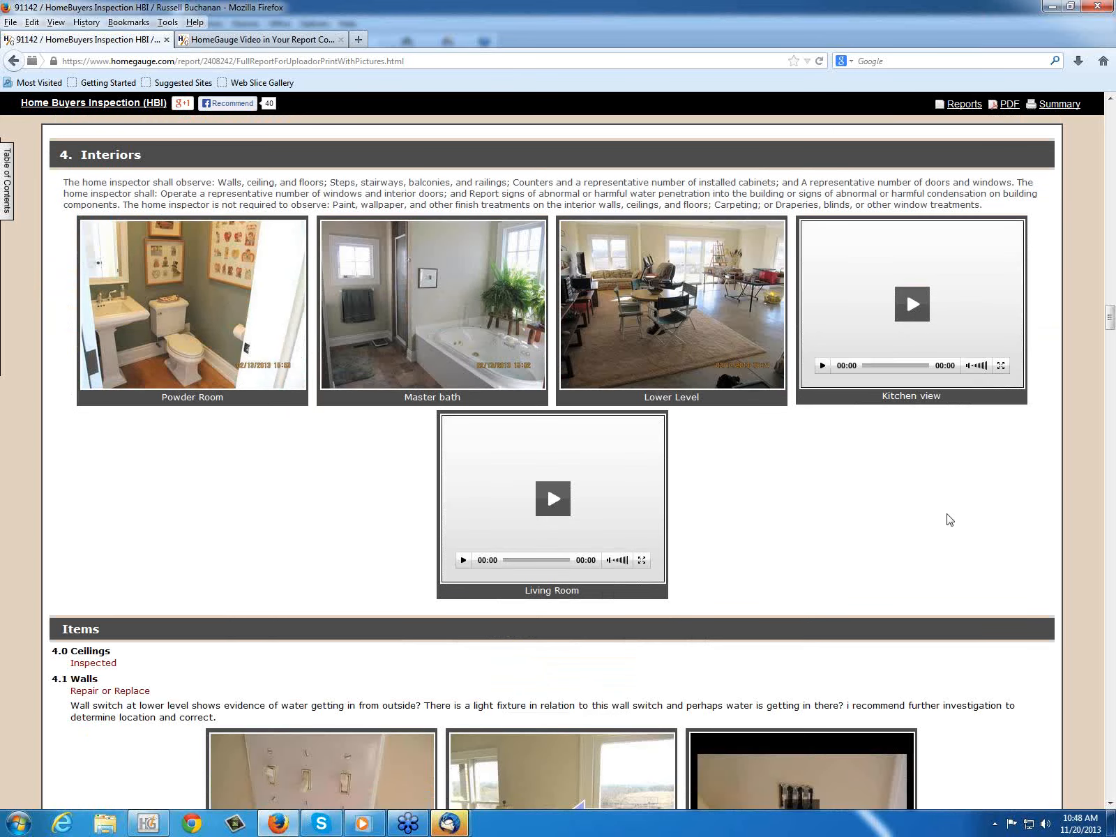
scroll(1017, 501, down, 4)
scroll(1022, 572, down, 5)
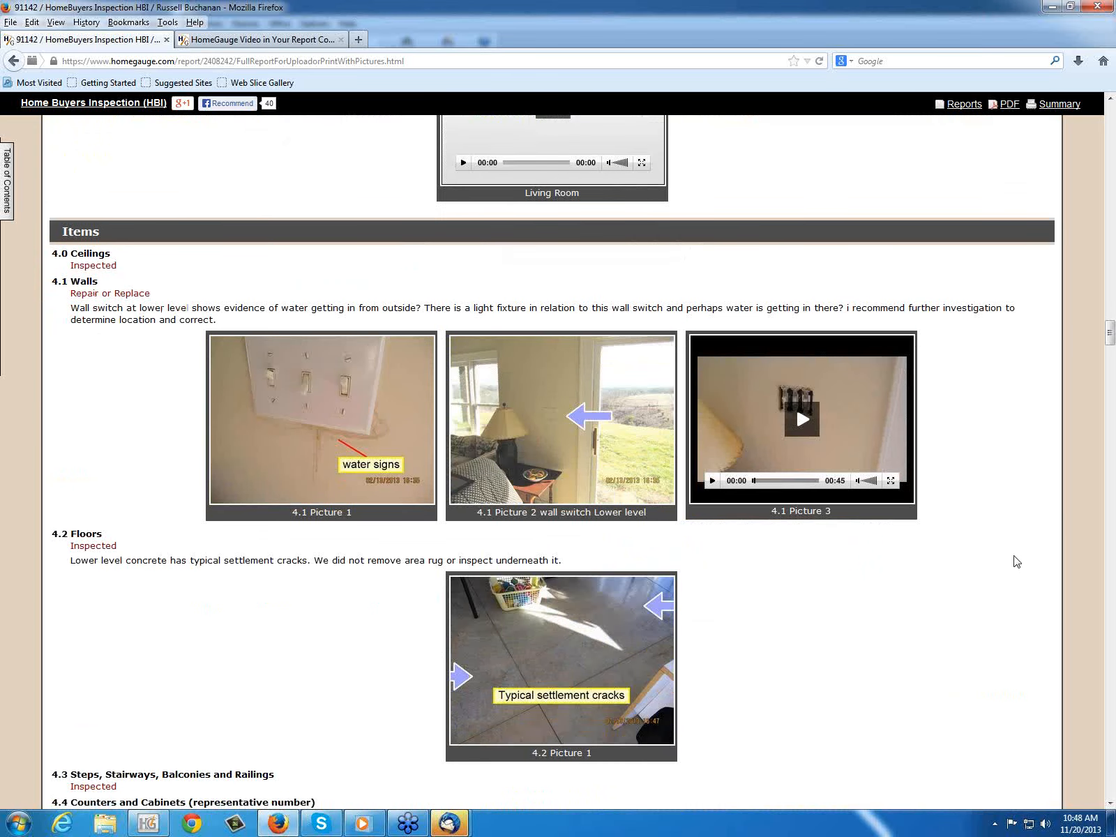
scroll(1015, 561, down, 4)
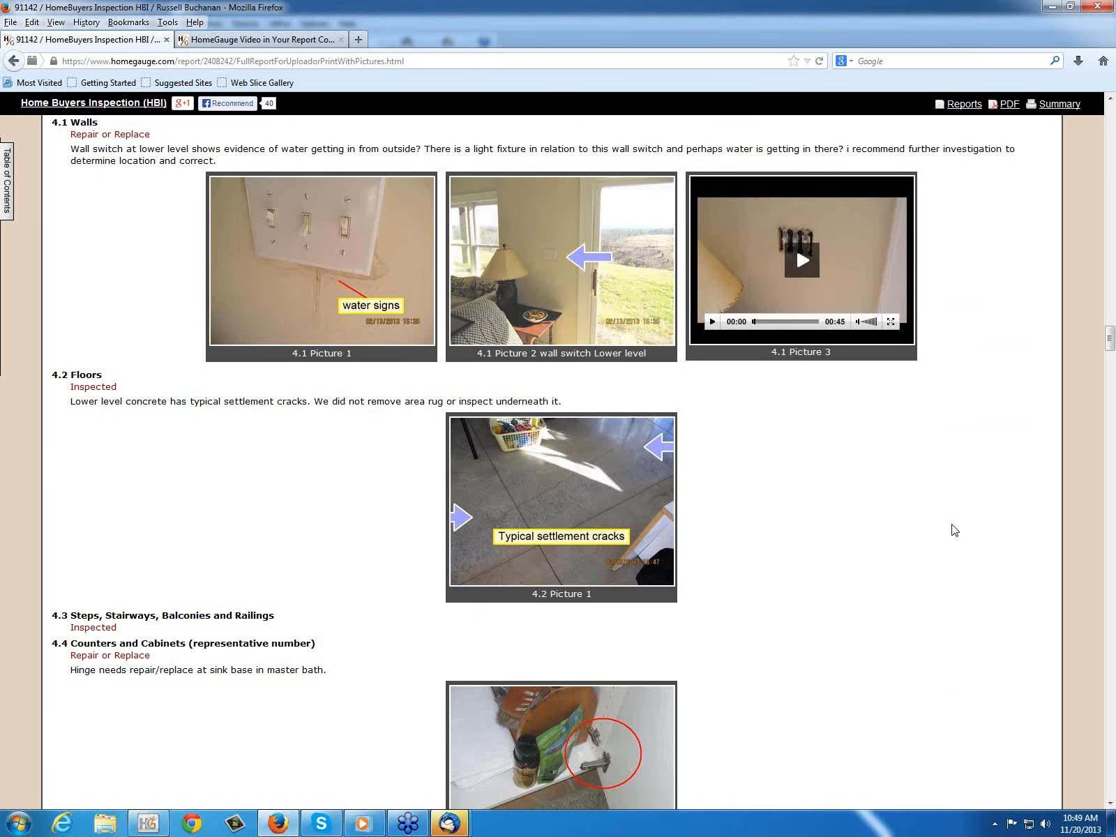
scroll(952, 529, down, 10)
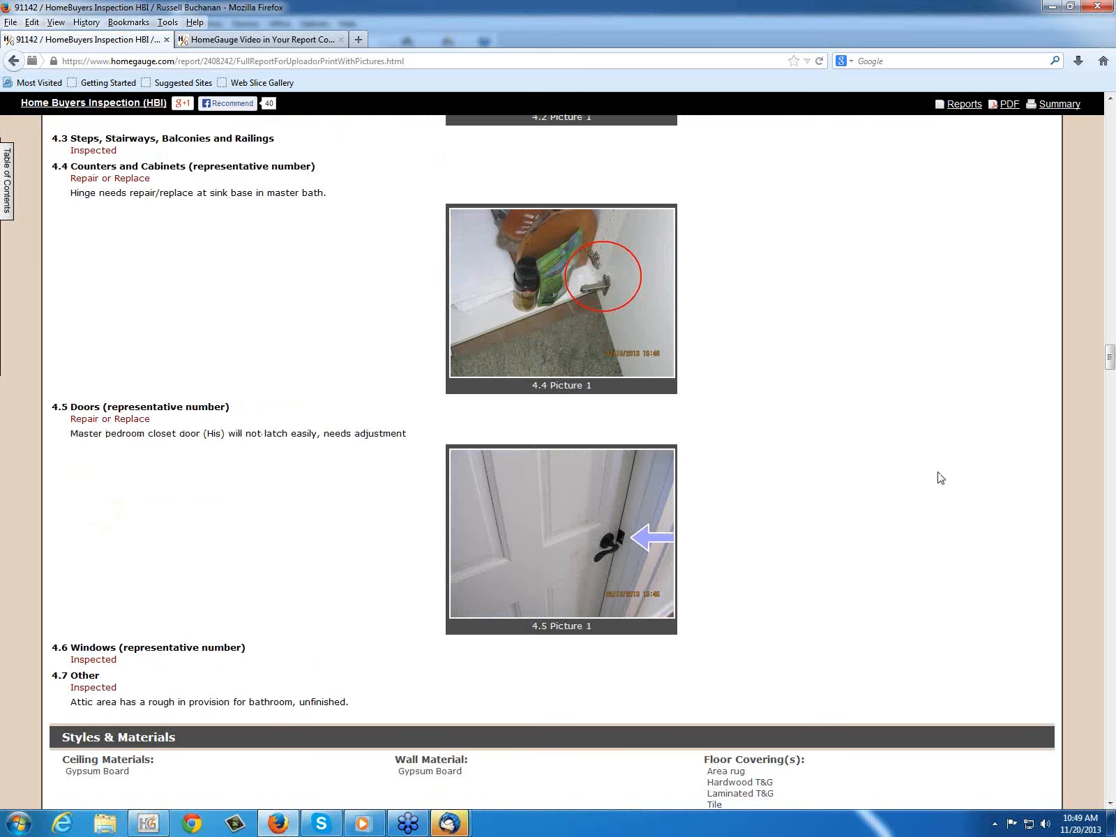
scroll(946, 474, down, 10)
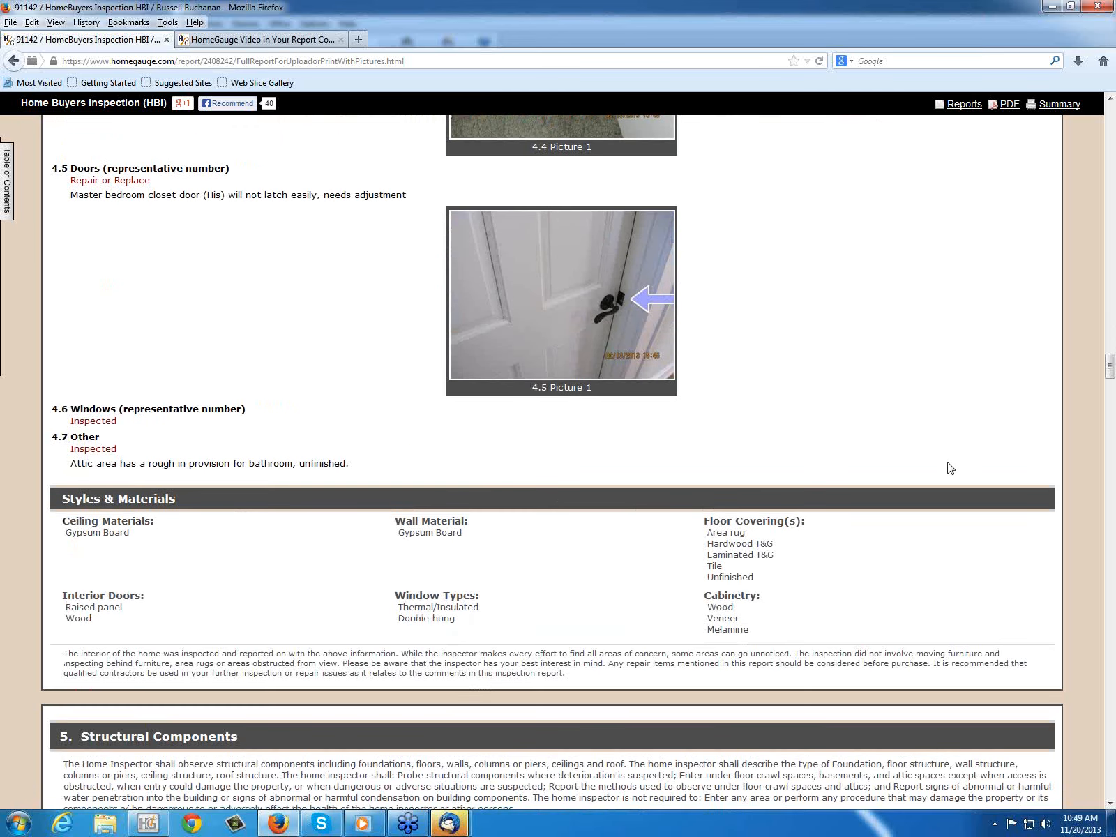
scroll(947, 444, down, 12)
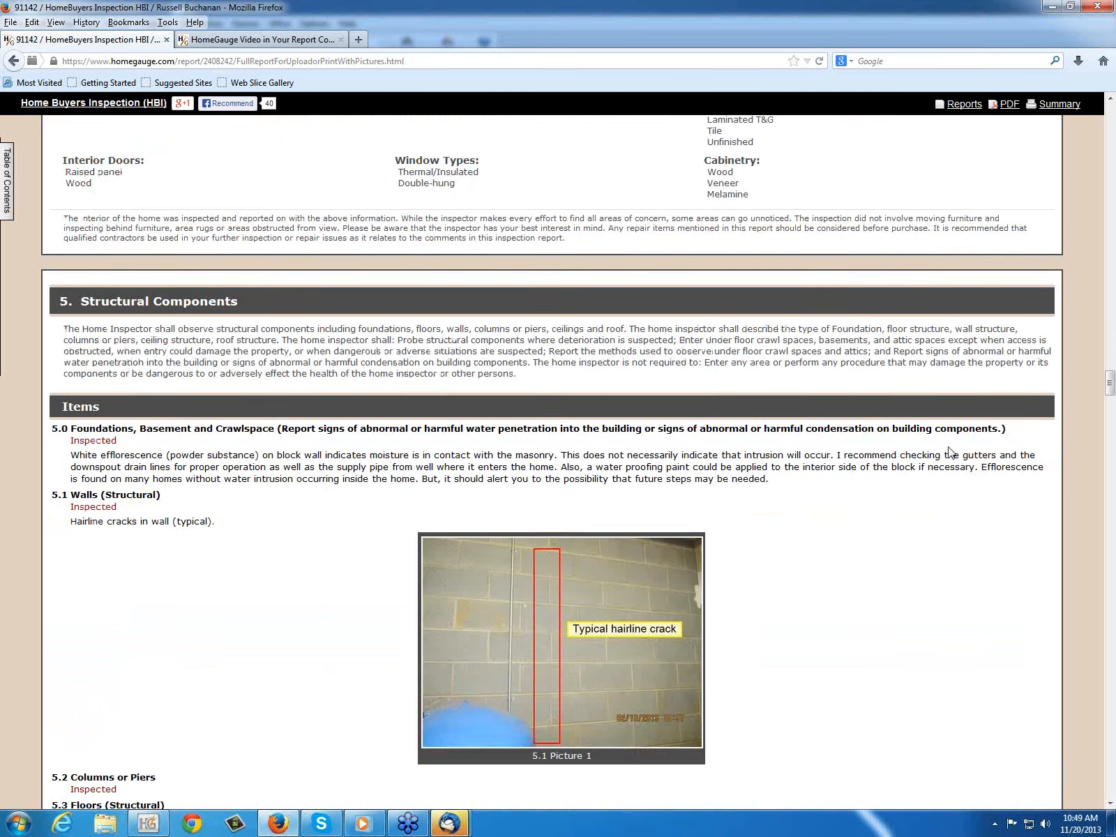
scroll(947, 450, down, 8)
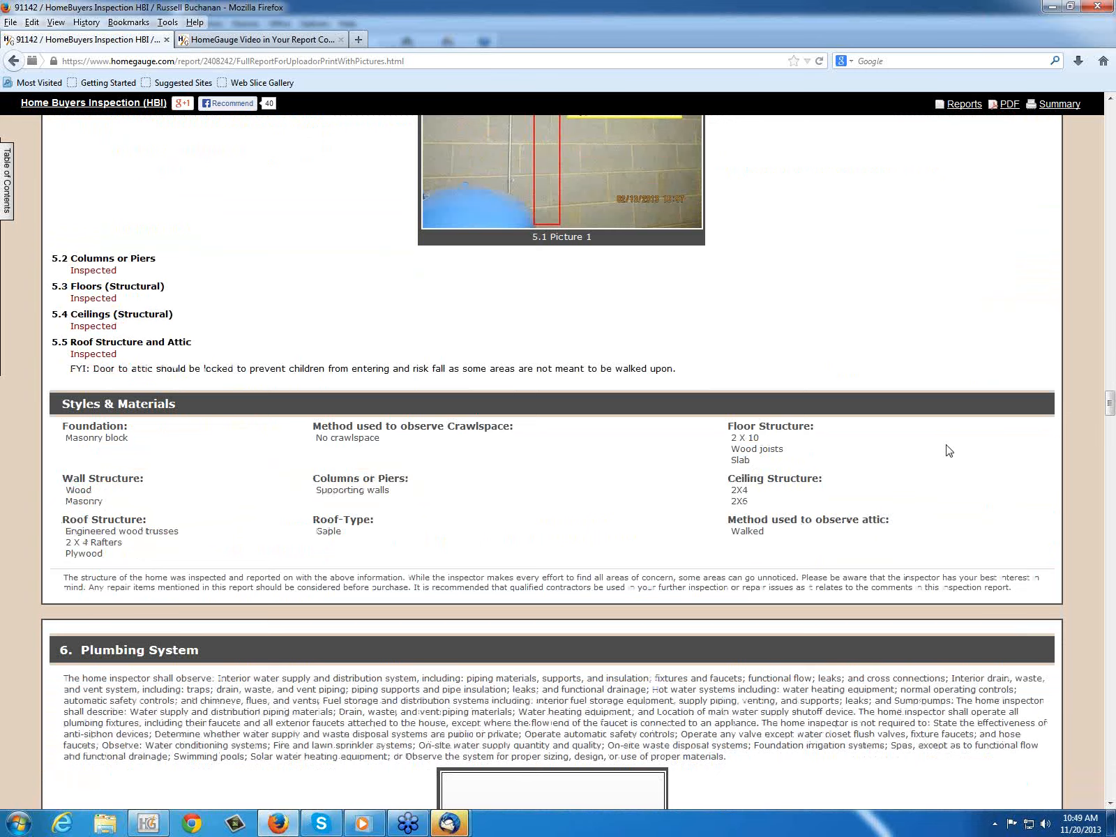
scroll(947, 443, down, 10)
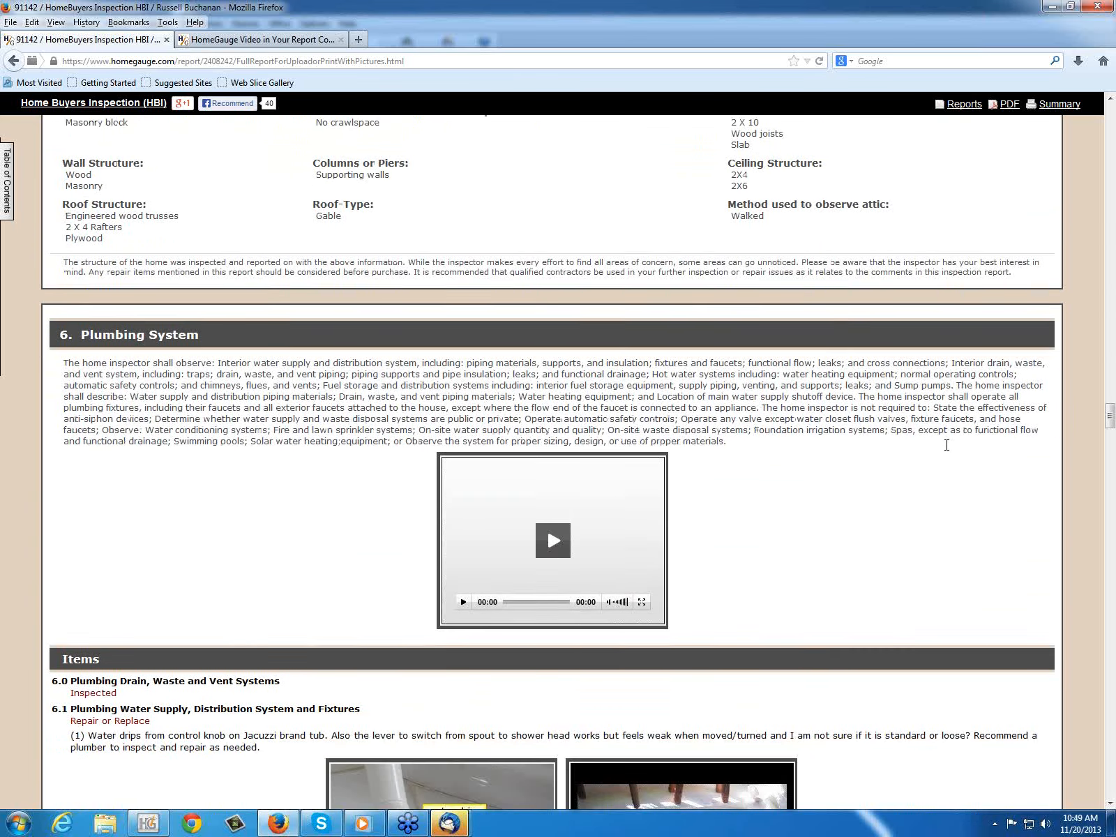
scroll(949, 450, down, 12)
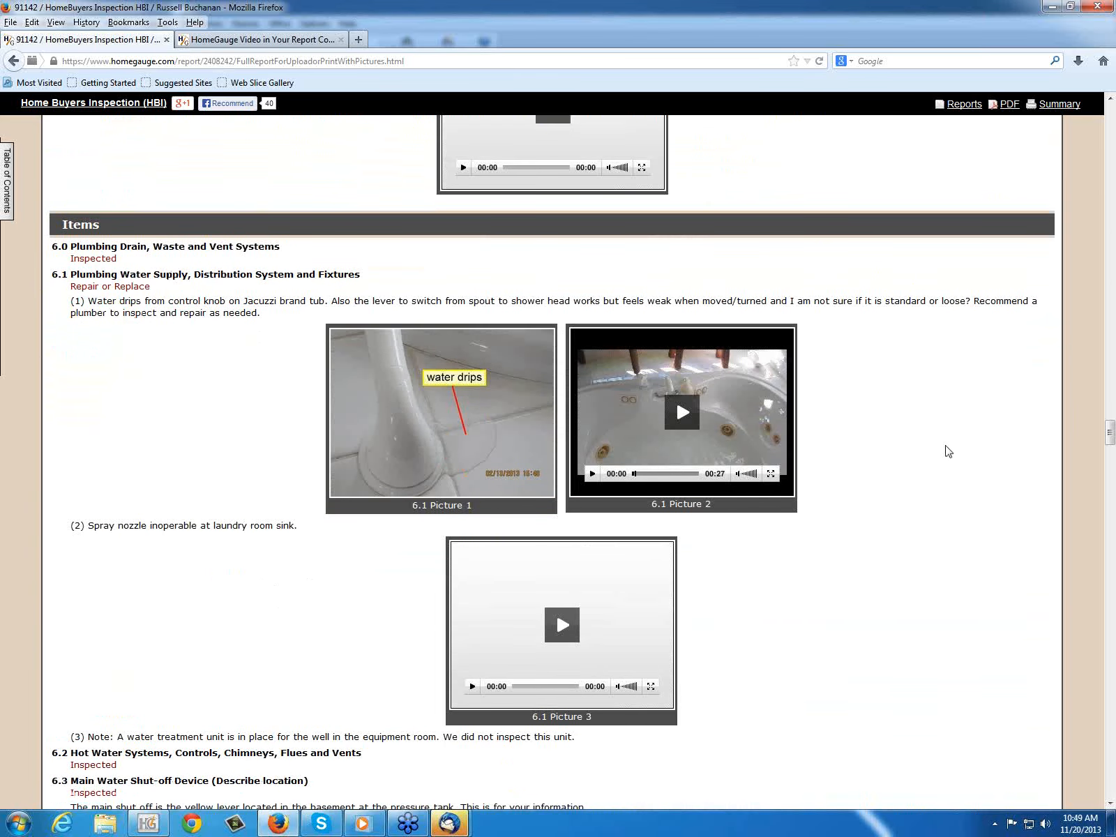